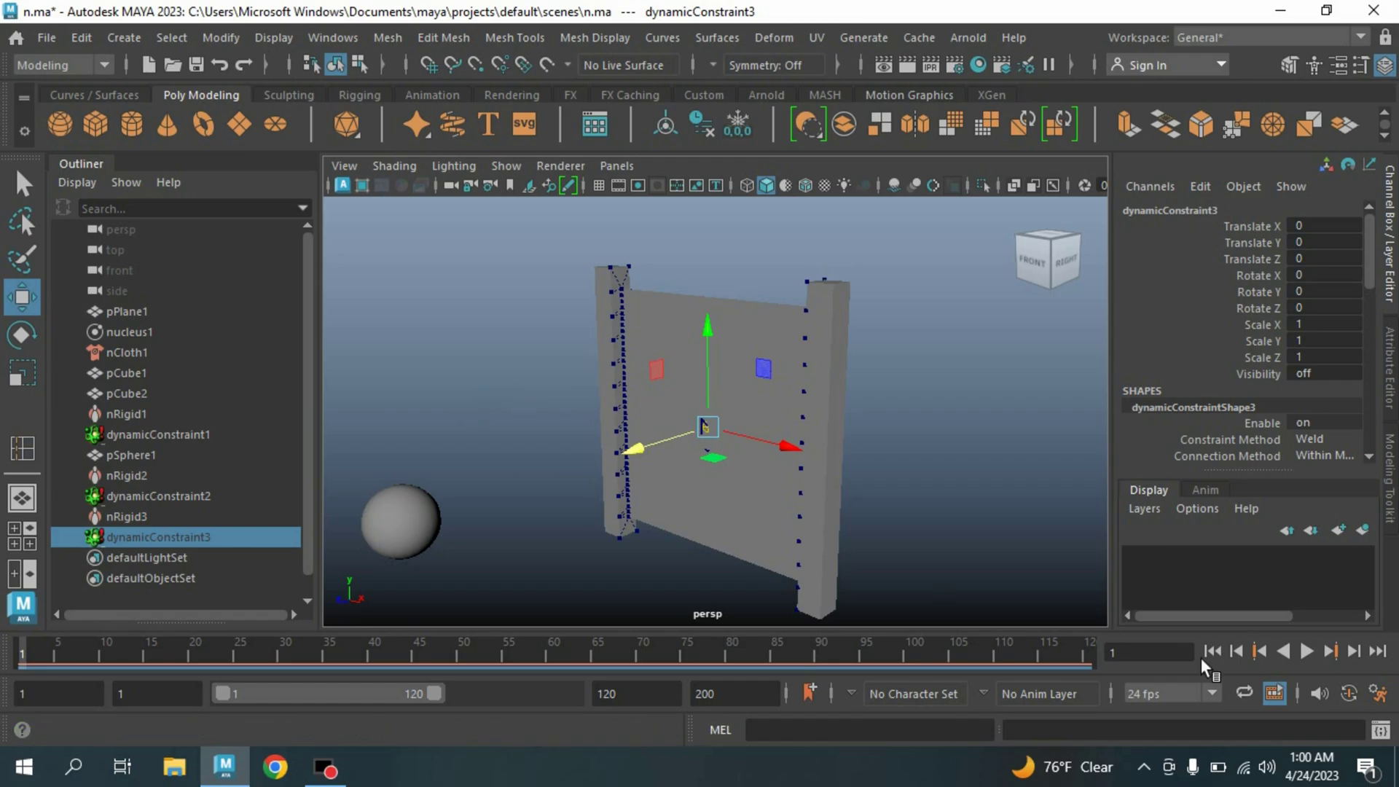
- Play and stop the tearing-cloth simulation, then start a new scene
click(1308, 653)
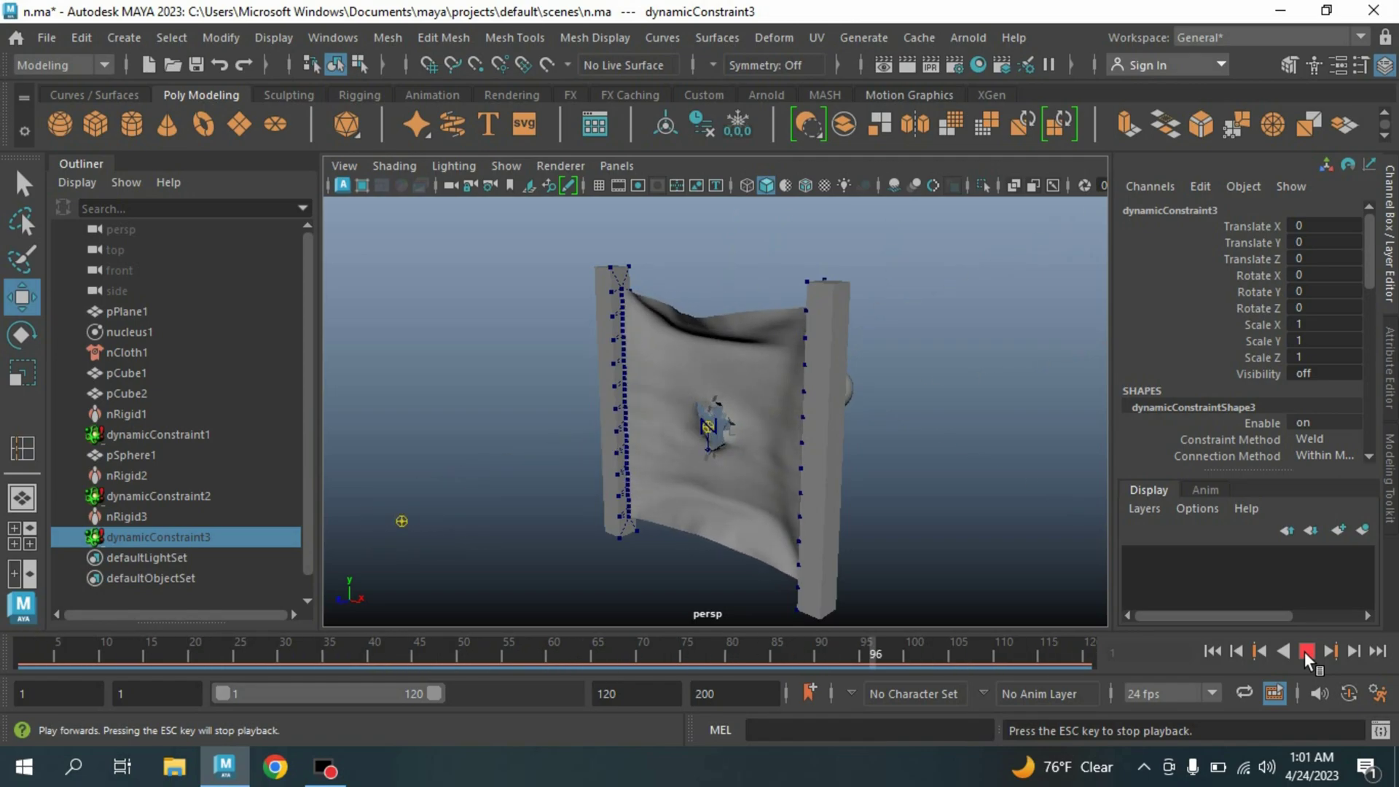
click(1304, 652)
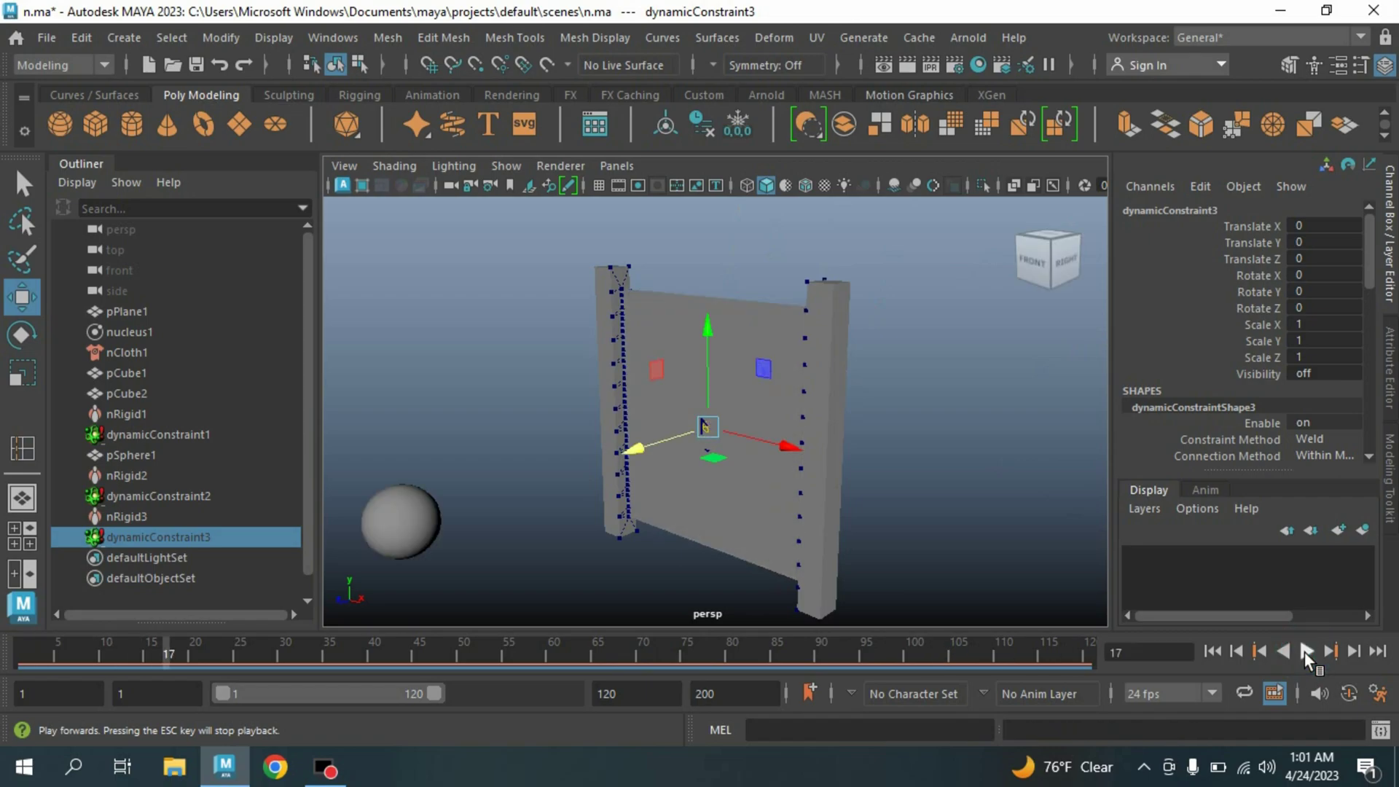
click(77, 37)
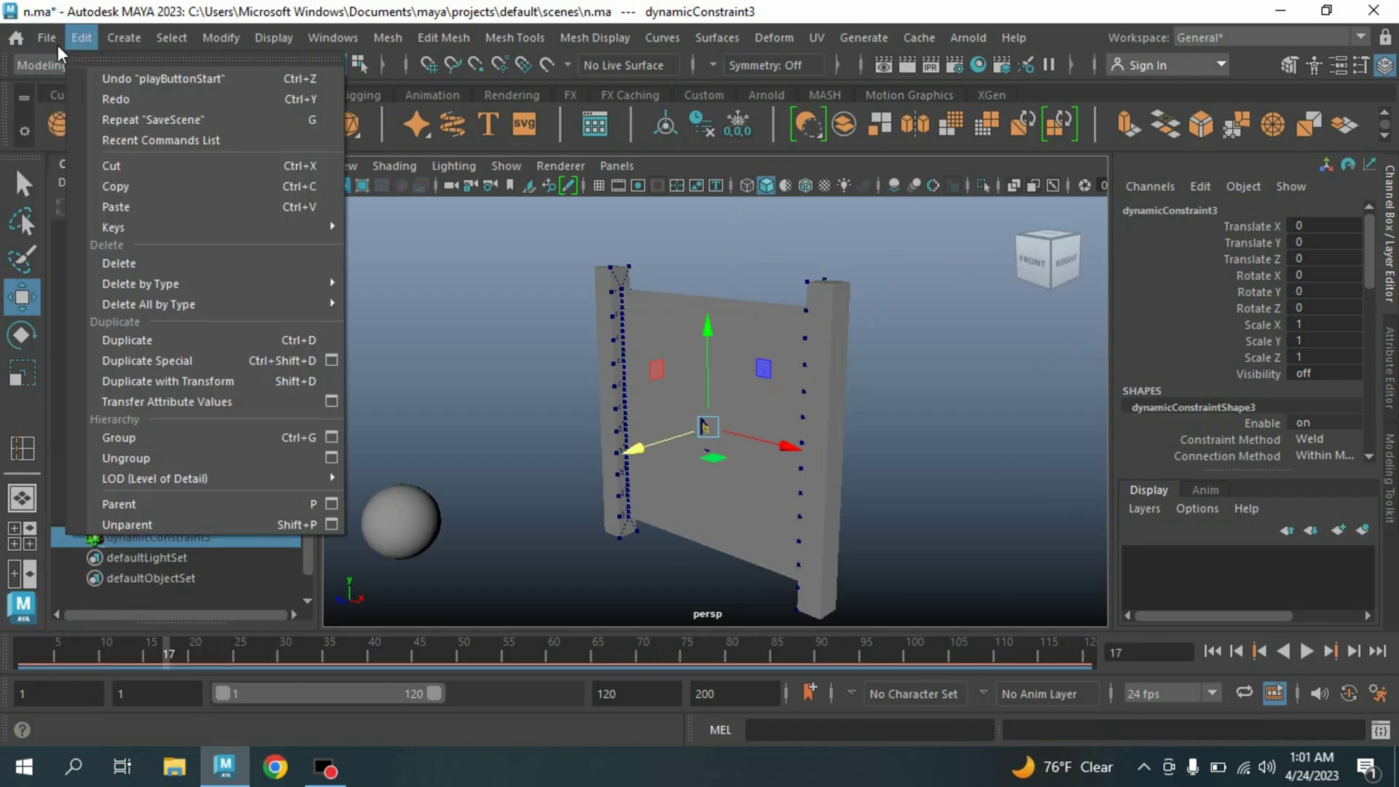
click(69, 71)
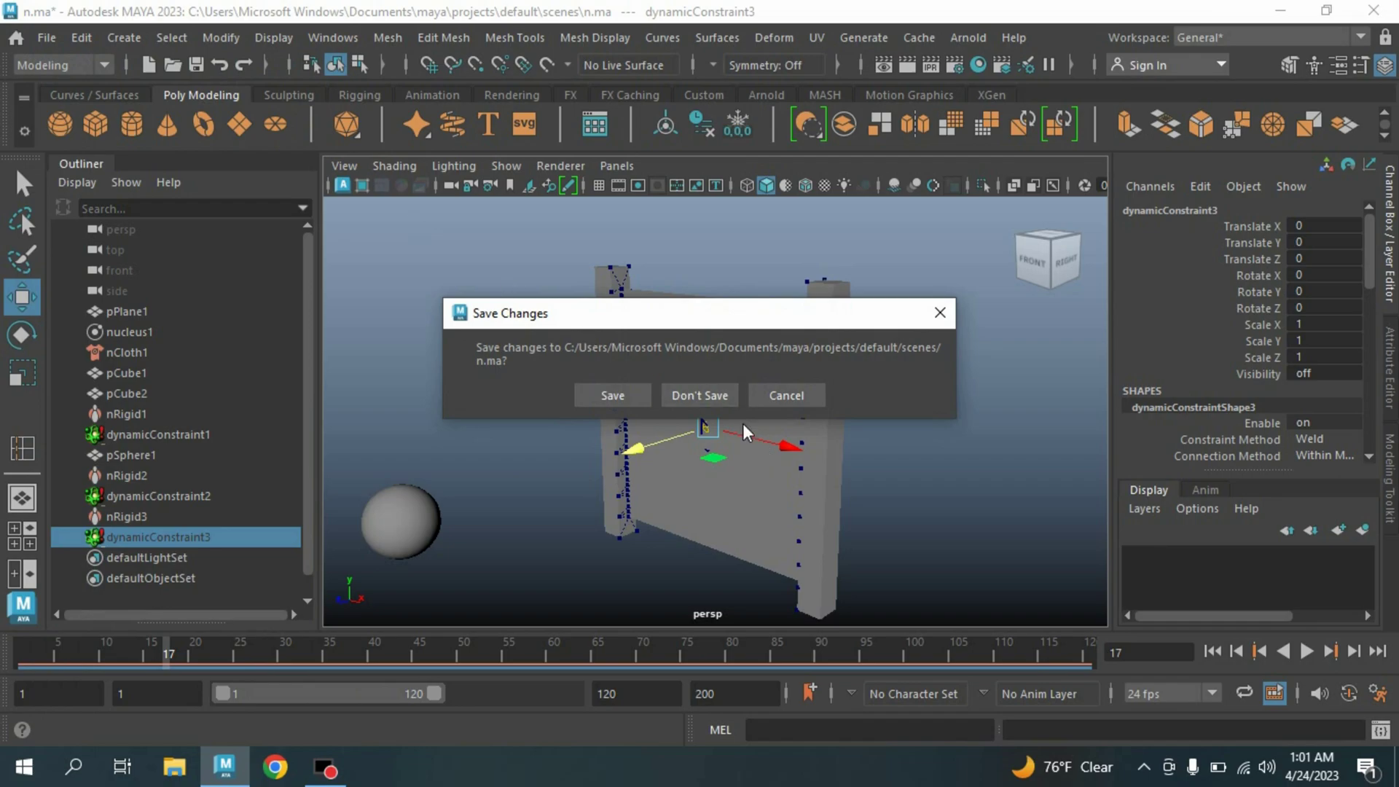
- Discard changes, show the grid, and create a plane scaled to about 11.65
click(701, 395)
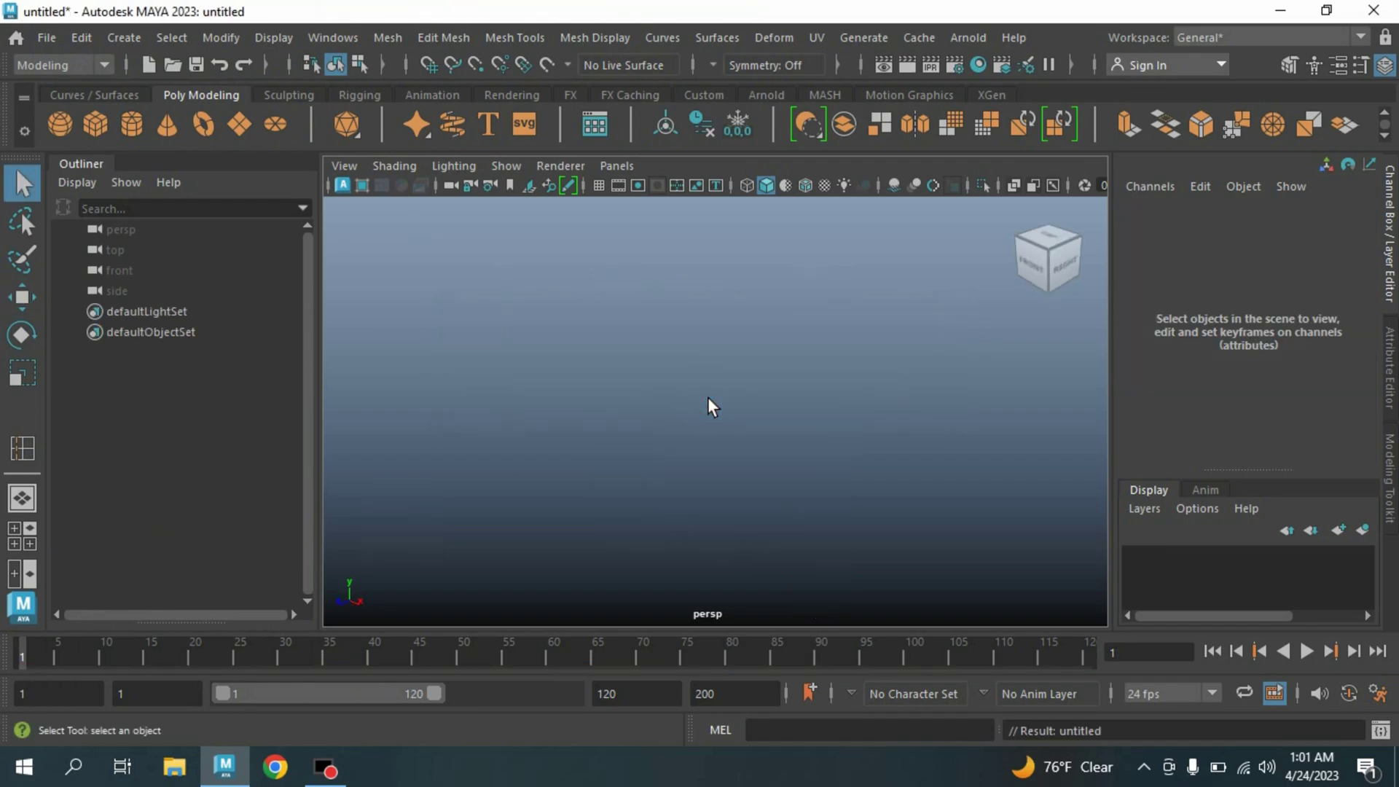
click(598, 185)
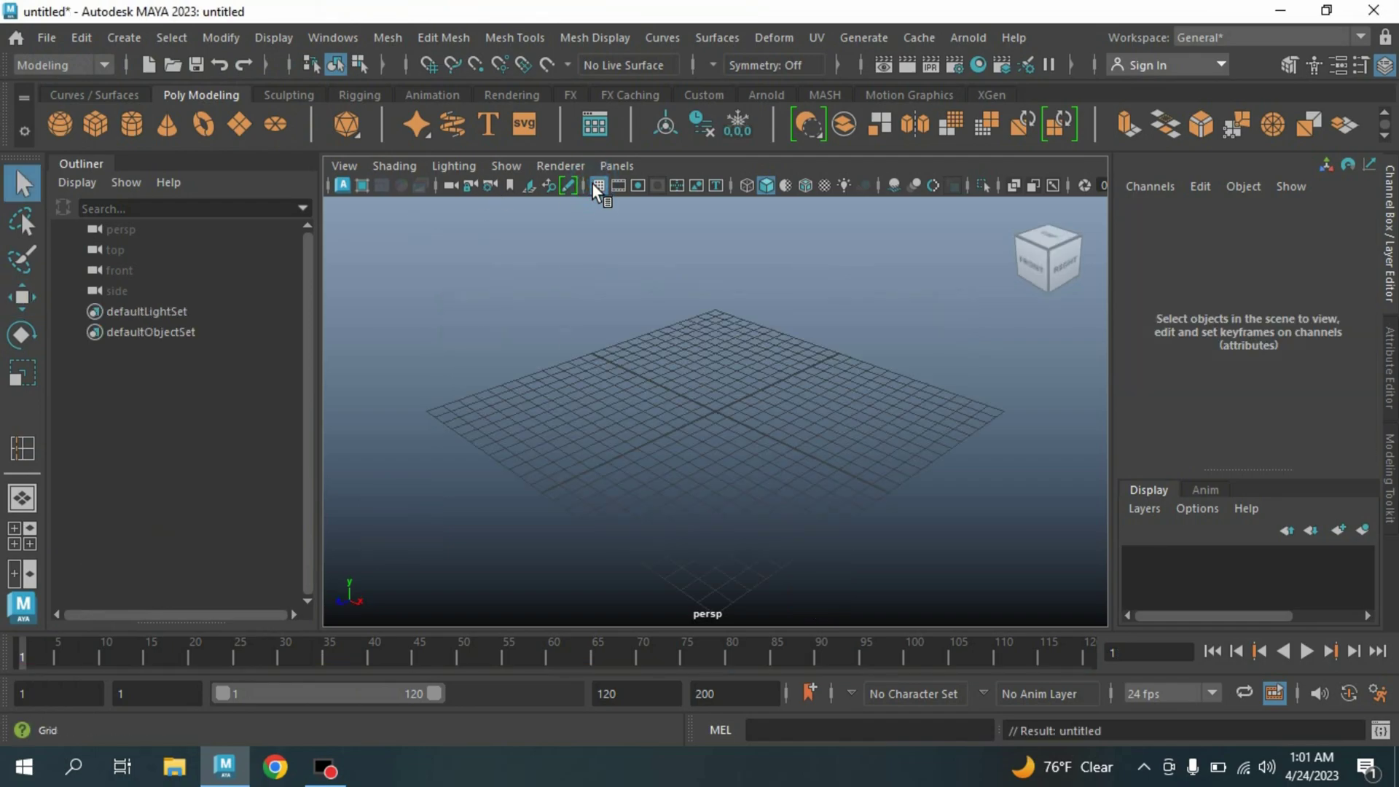
click(239, 126)
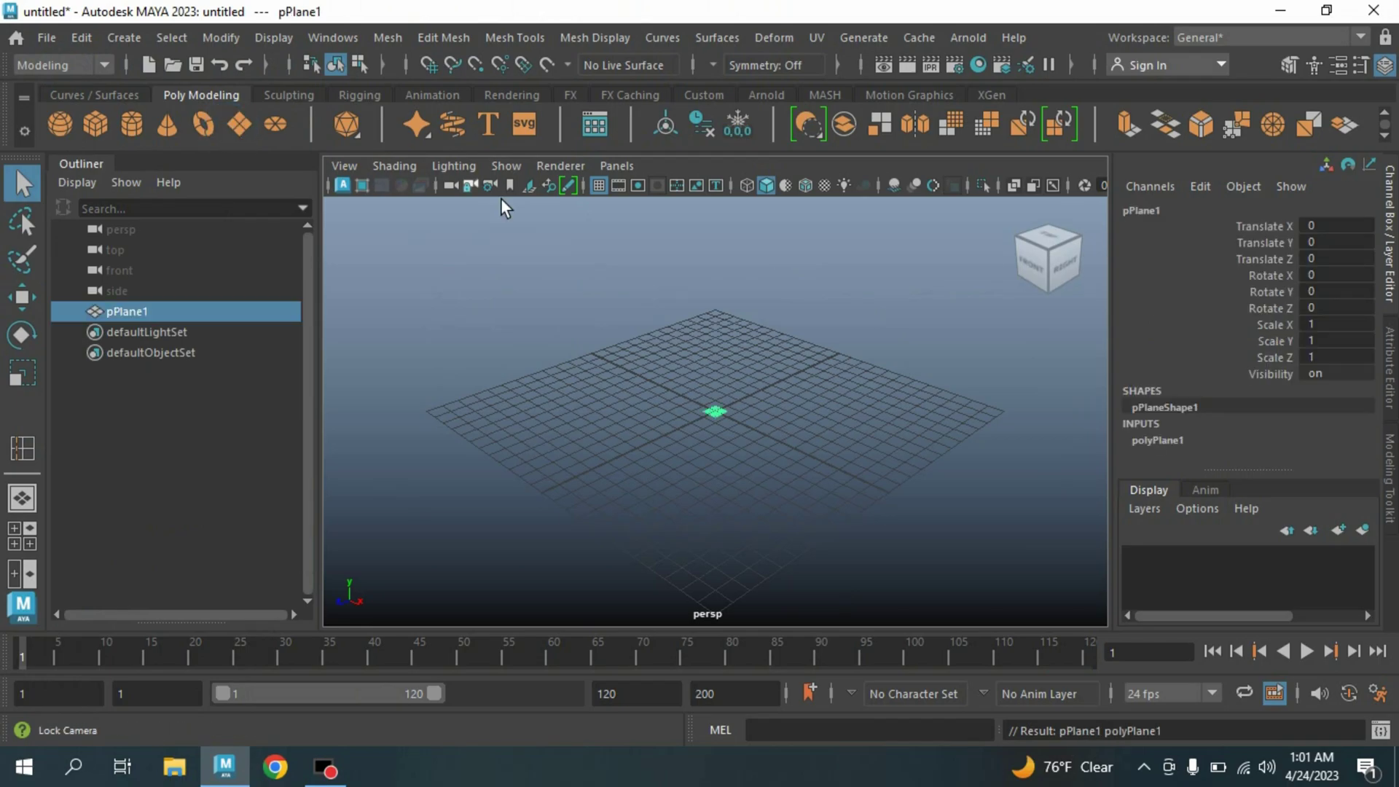
click(23, 372)
drag(707, 417, 834, 471)
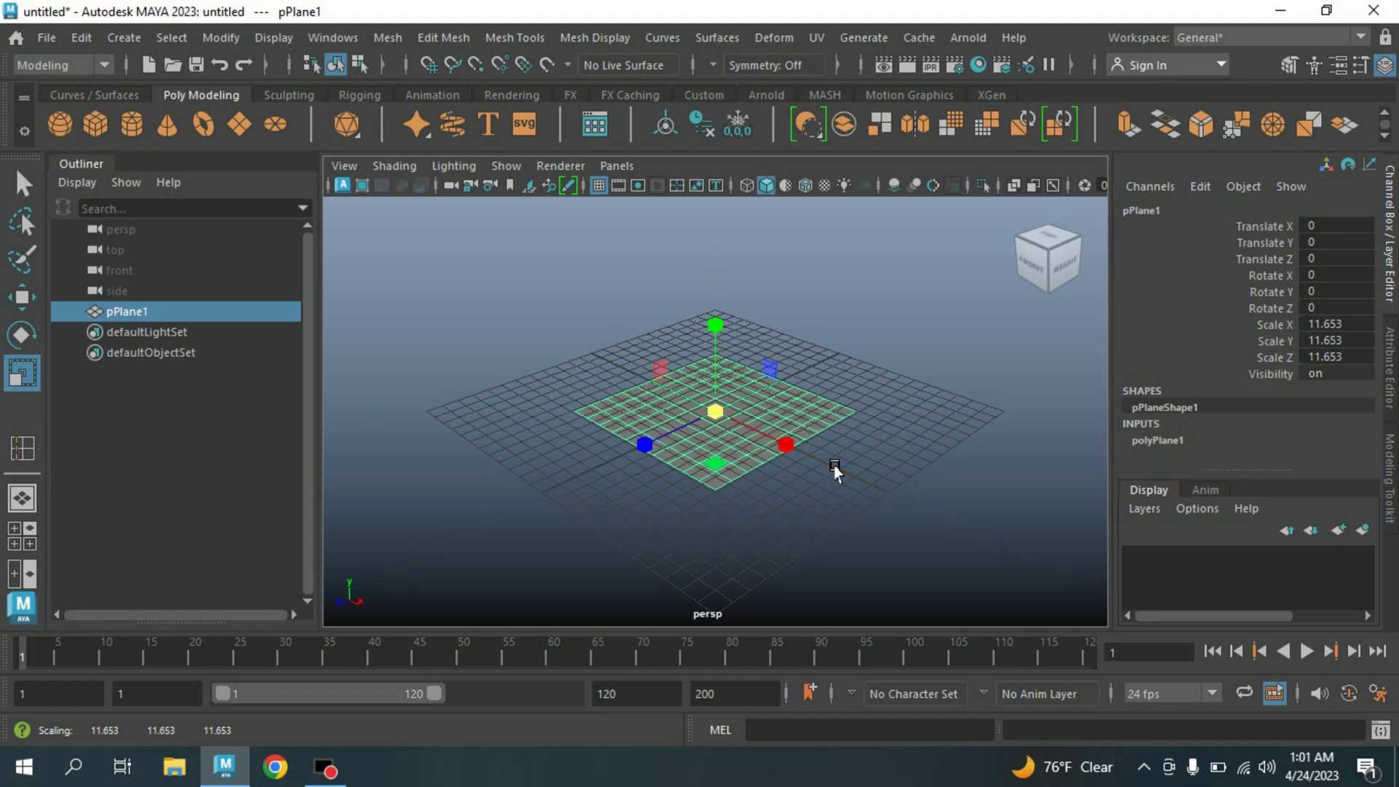
- Give the plane 40 width and 40 height subdivisions
click(1158, 440)
scroll(1170, 436, down, 3)
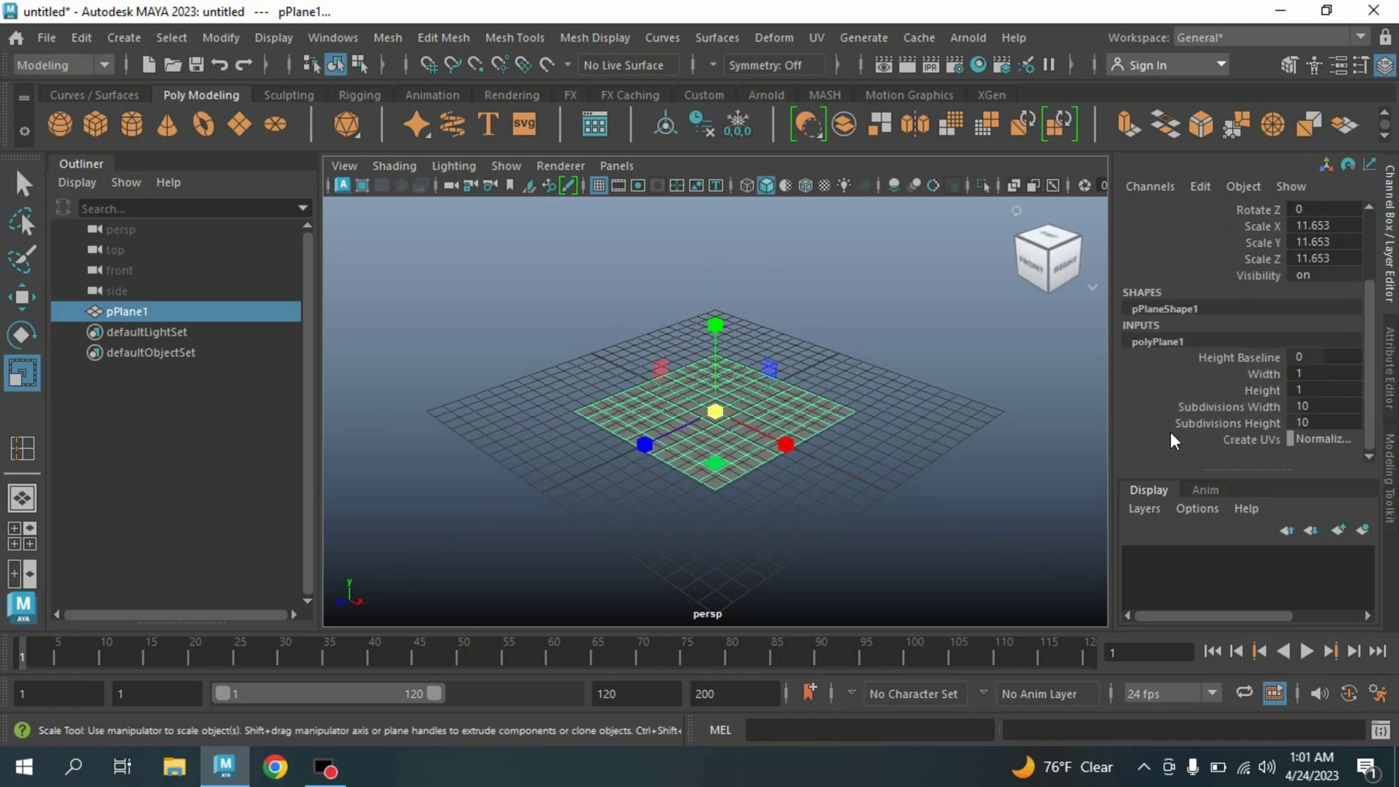
click(1303, 406)
double_click(1299, 407)
click(1301, 423)
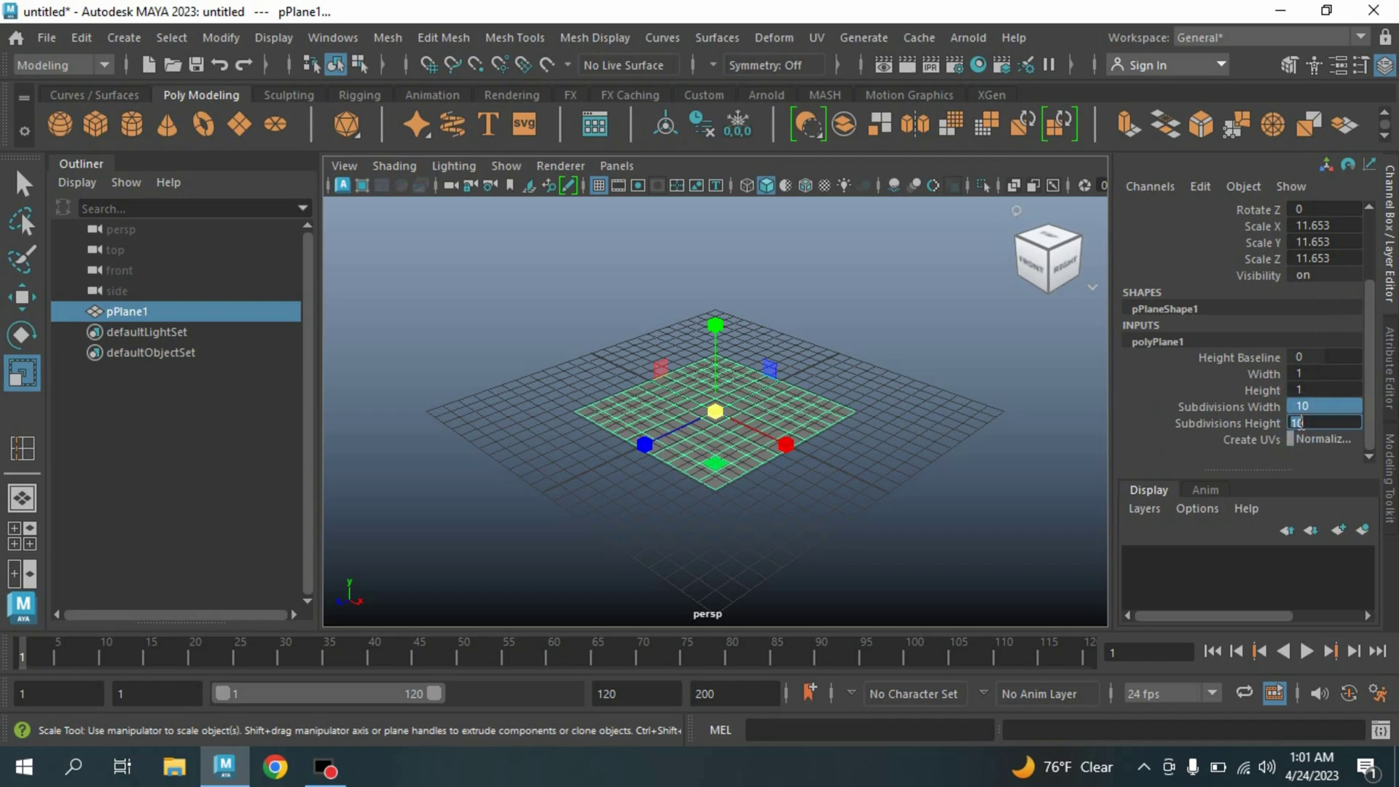
text(4)
key(Return)
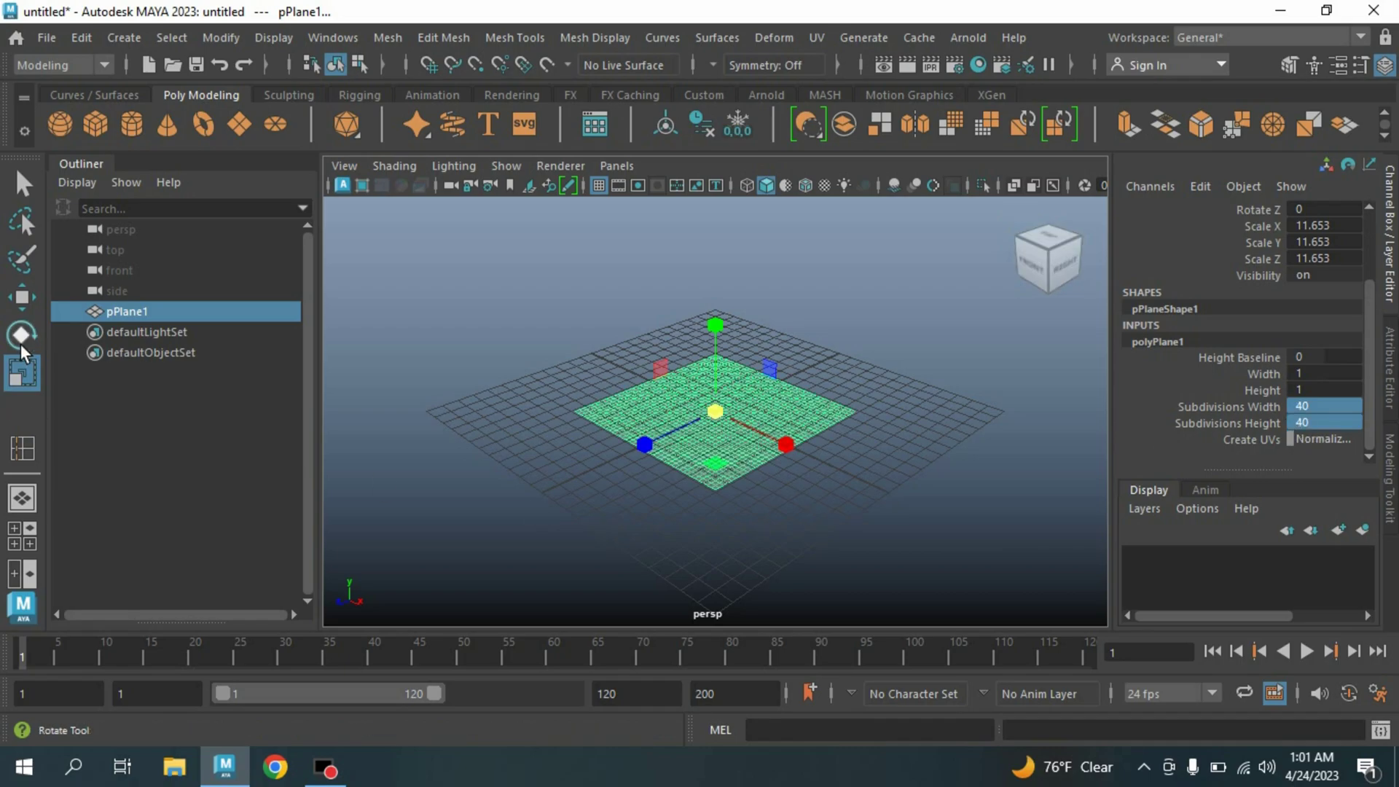
click(21, 341)
- Rotate the plane 90 degrees on X so it stands upright
drag(663, 376, 640, 413)
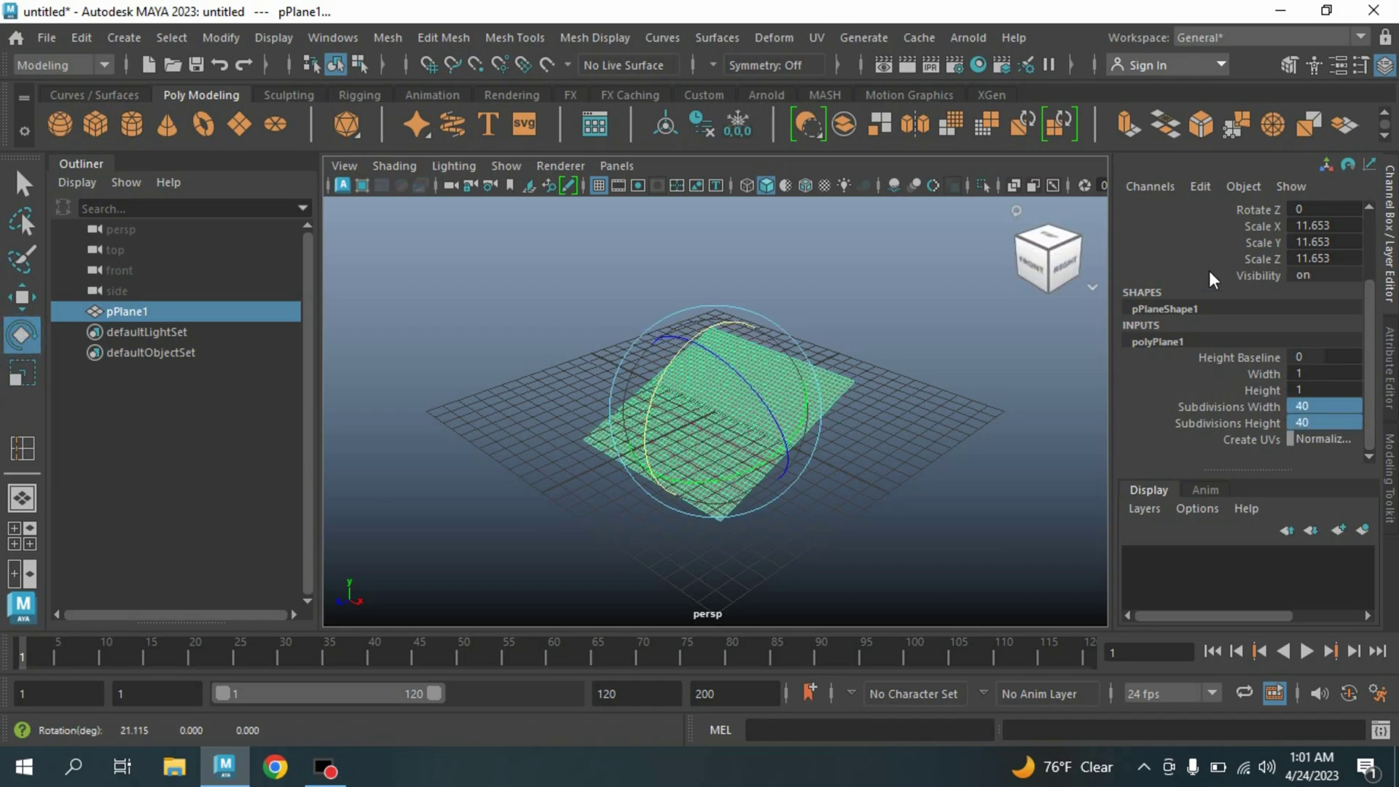
scroll(1274, 298, up, 3)
click(1323, 274)
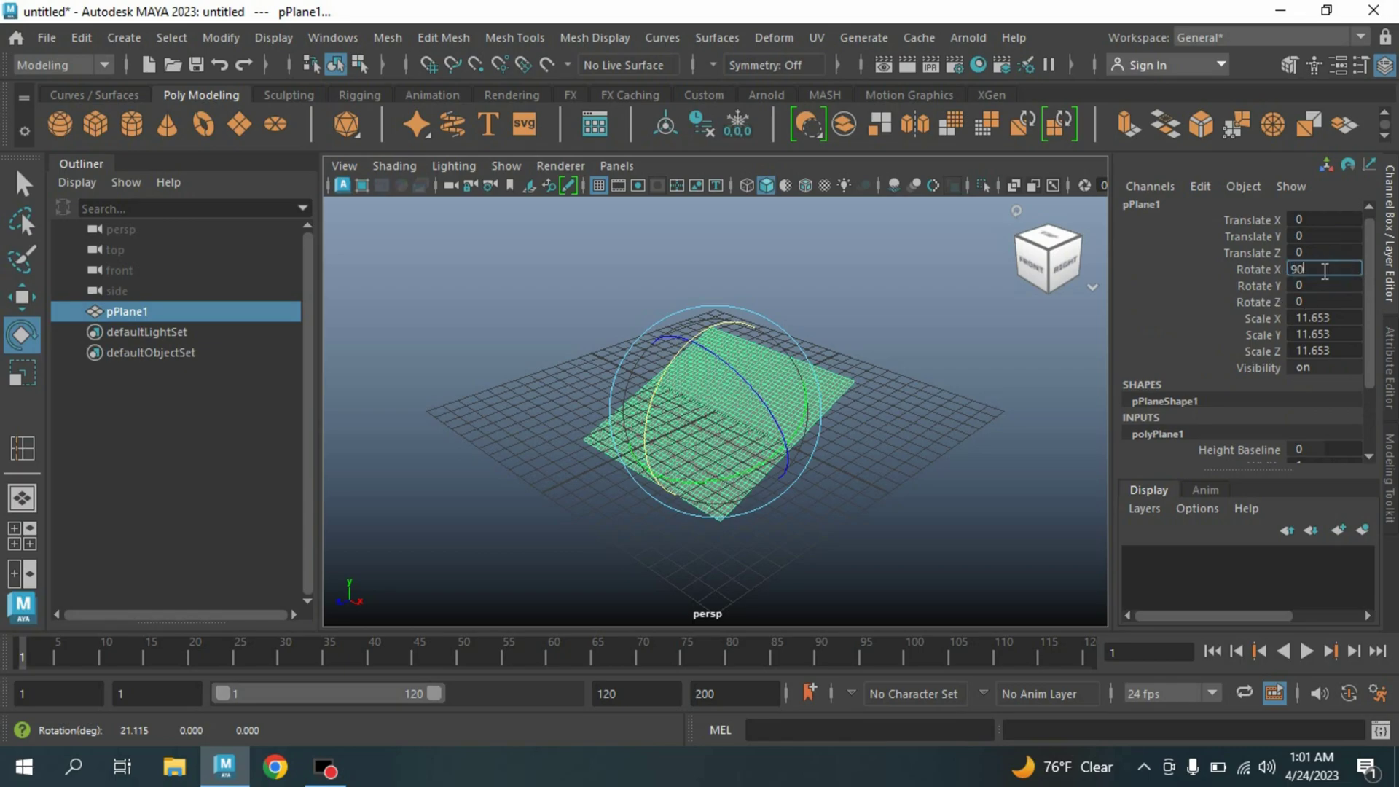
key(Return)
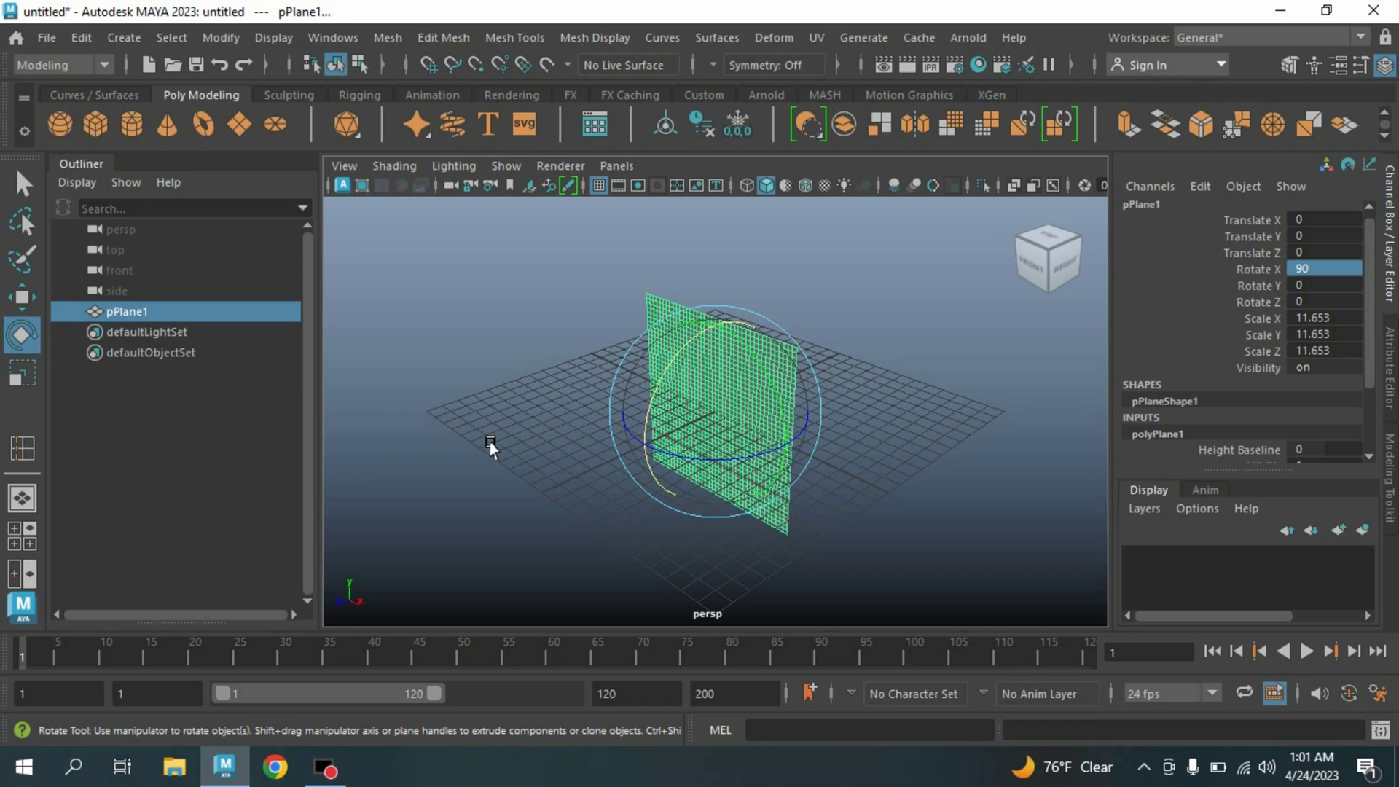
alt+drag(492, 443, 575, 441)
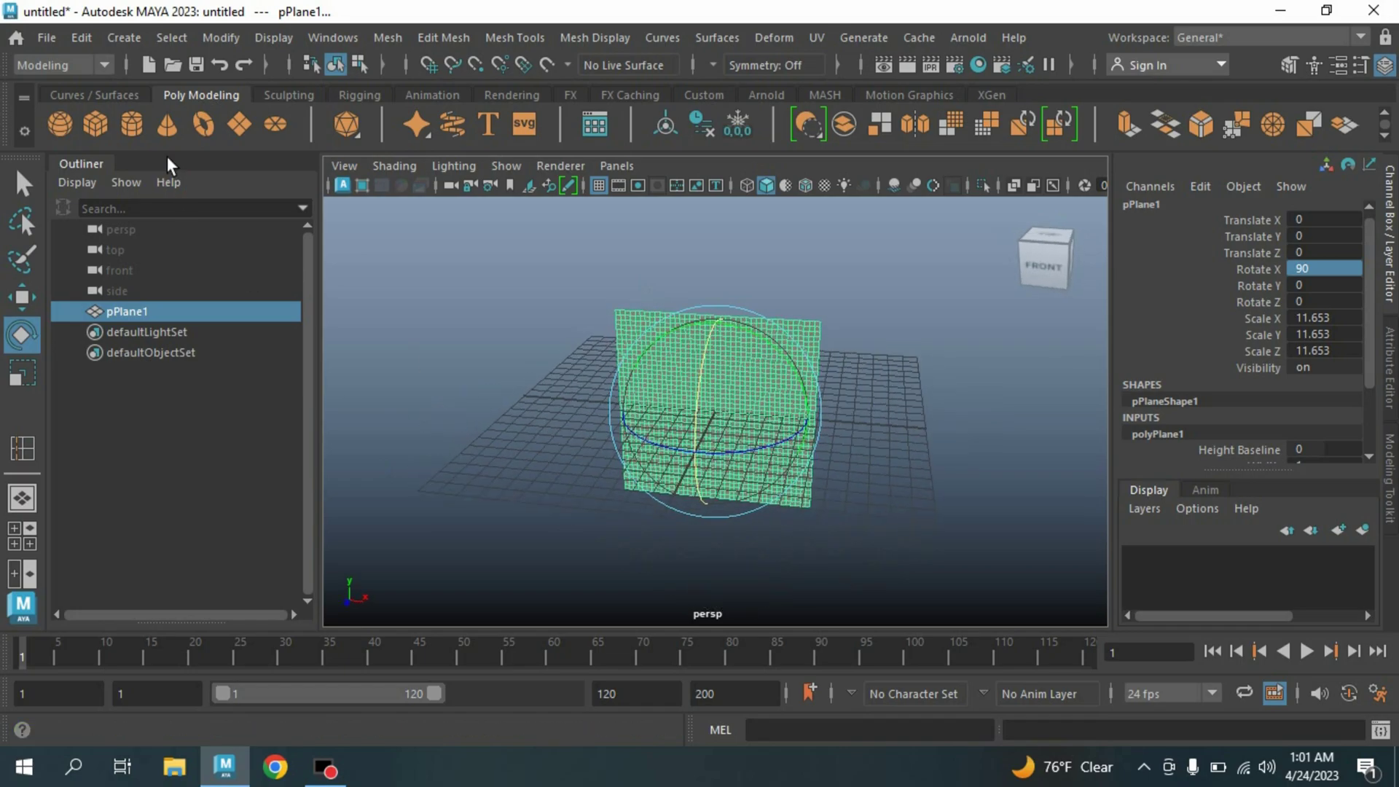
click(97, 125)
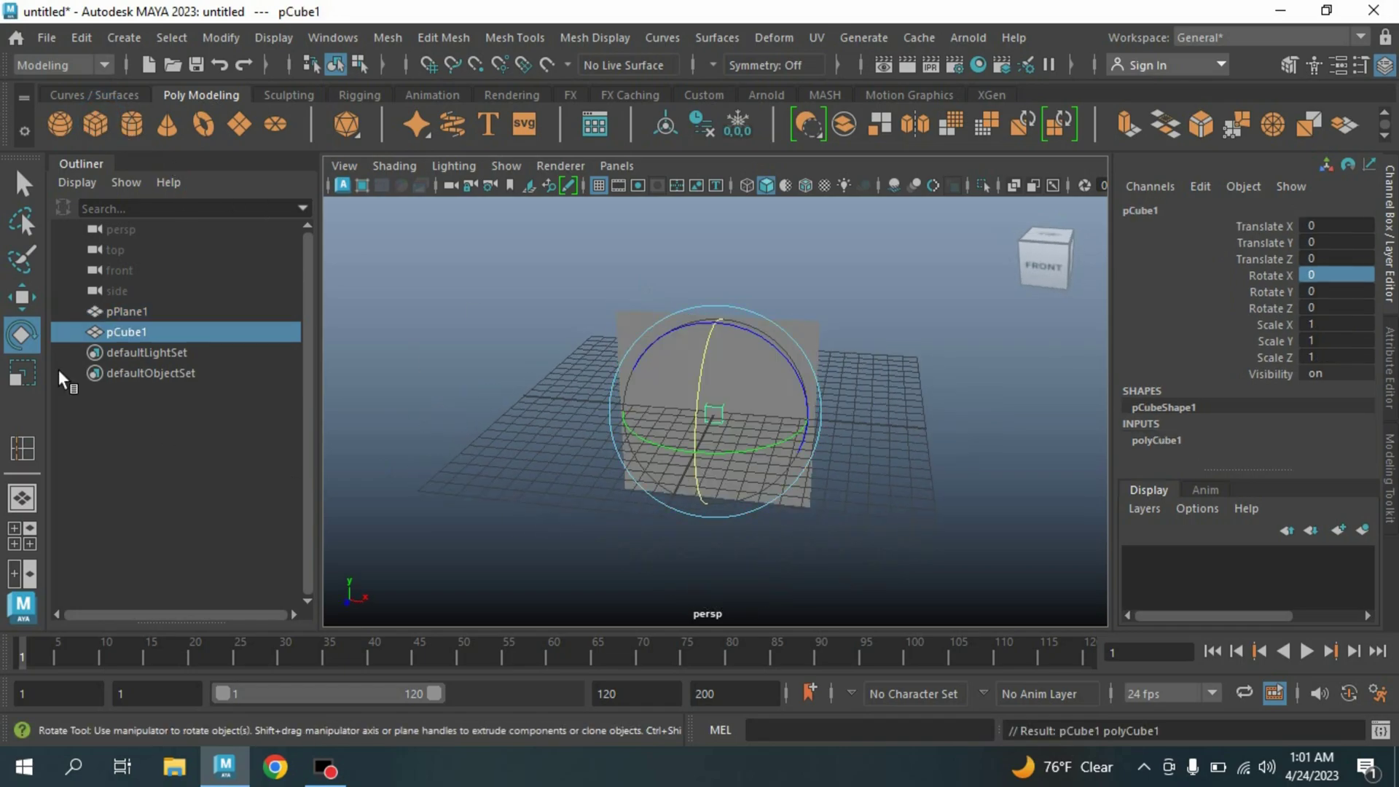
- Stretch the cube to Scale Y about 13.3 and enable wireframe on shaded
click(25, 373)
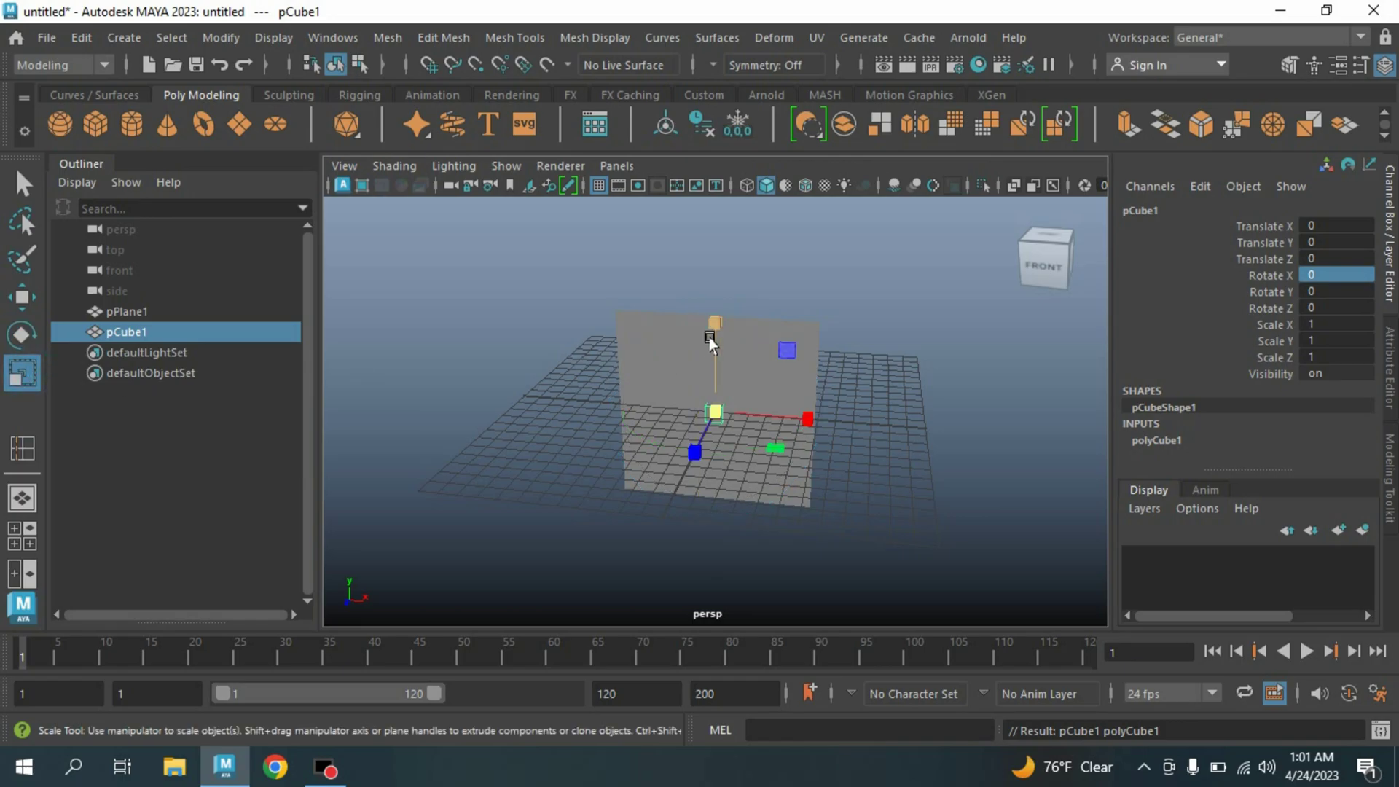
drag(711, 340, 721, 251)
key(ctrl+z)
drag(715, 333, 729, 234)
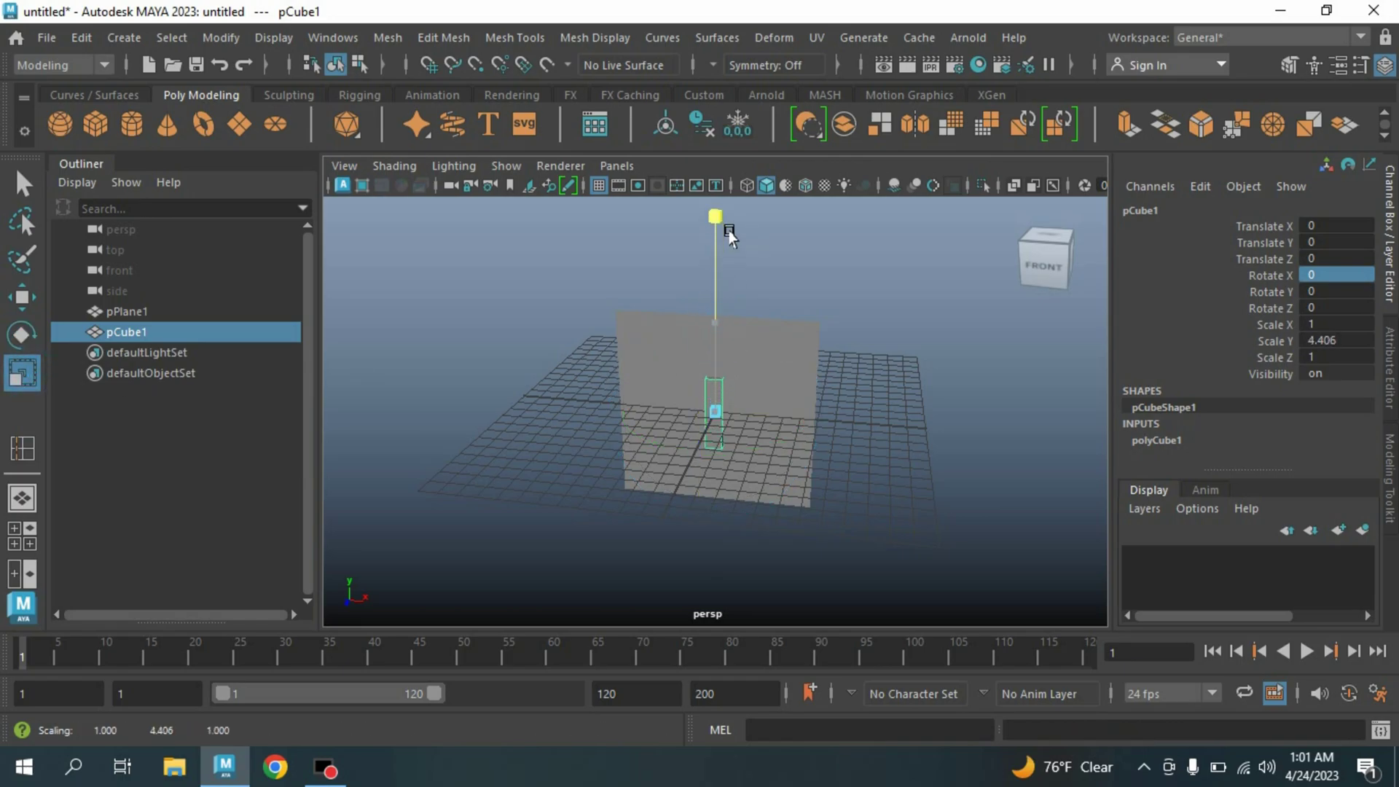
drag(716, 328, 727, 250)
drag(715, 328, 716, 304)
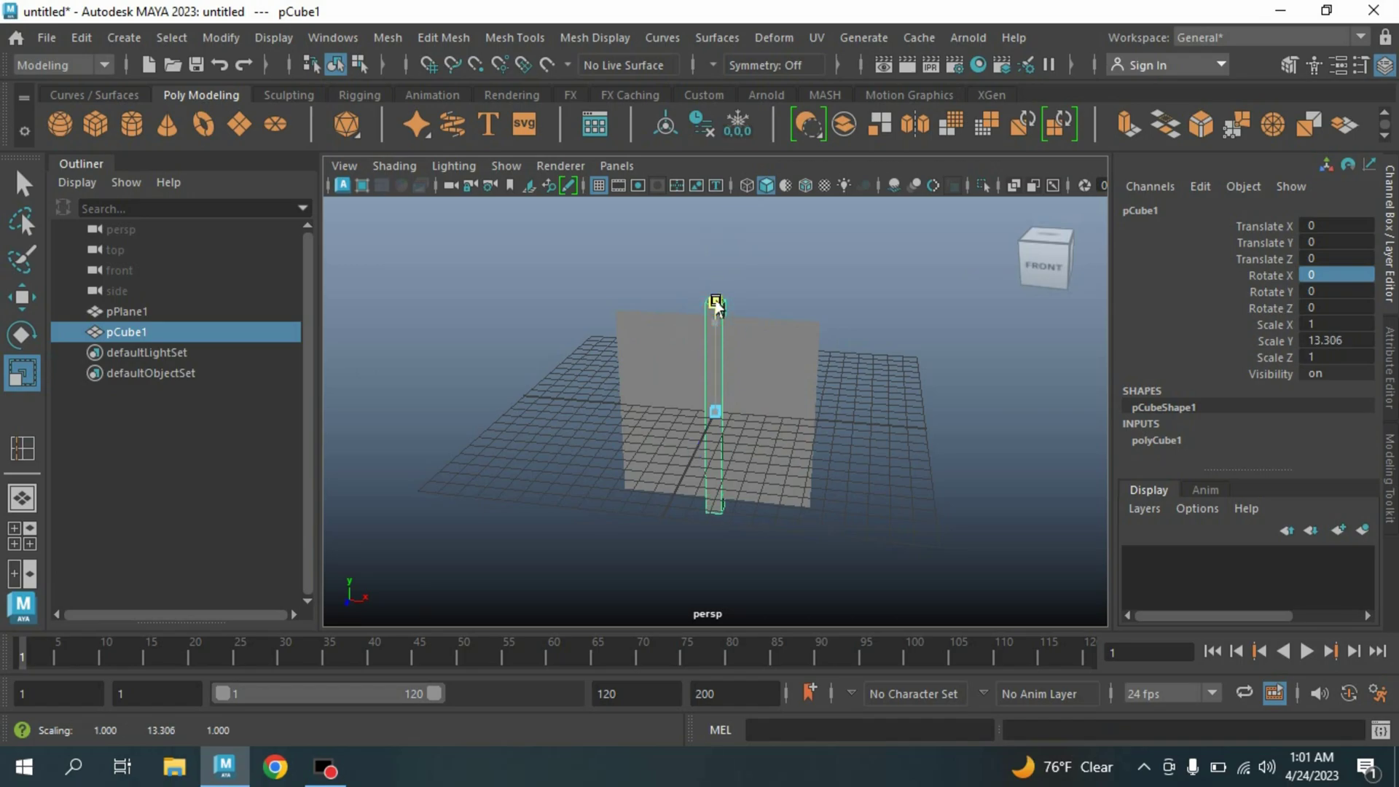
click(25, 298)
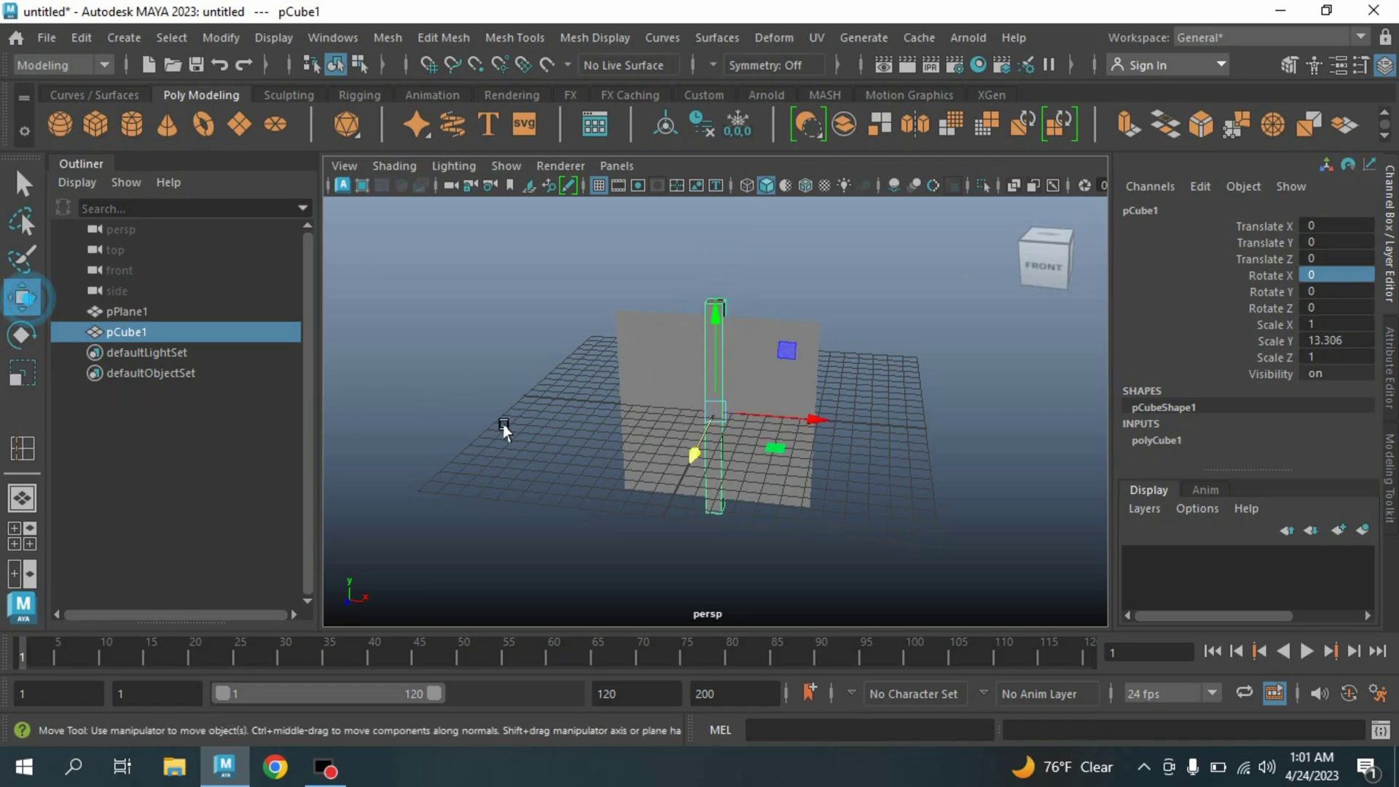
click(805, 185)
scroll(775, 380, up, 1)
scroll(794, 462, up, 1)
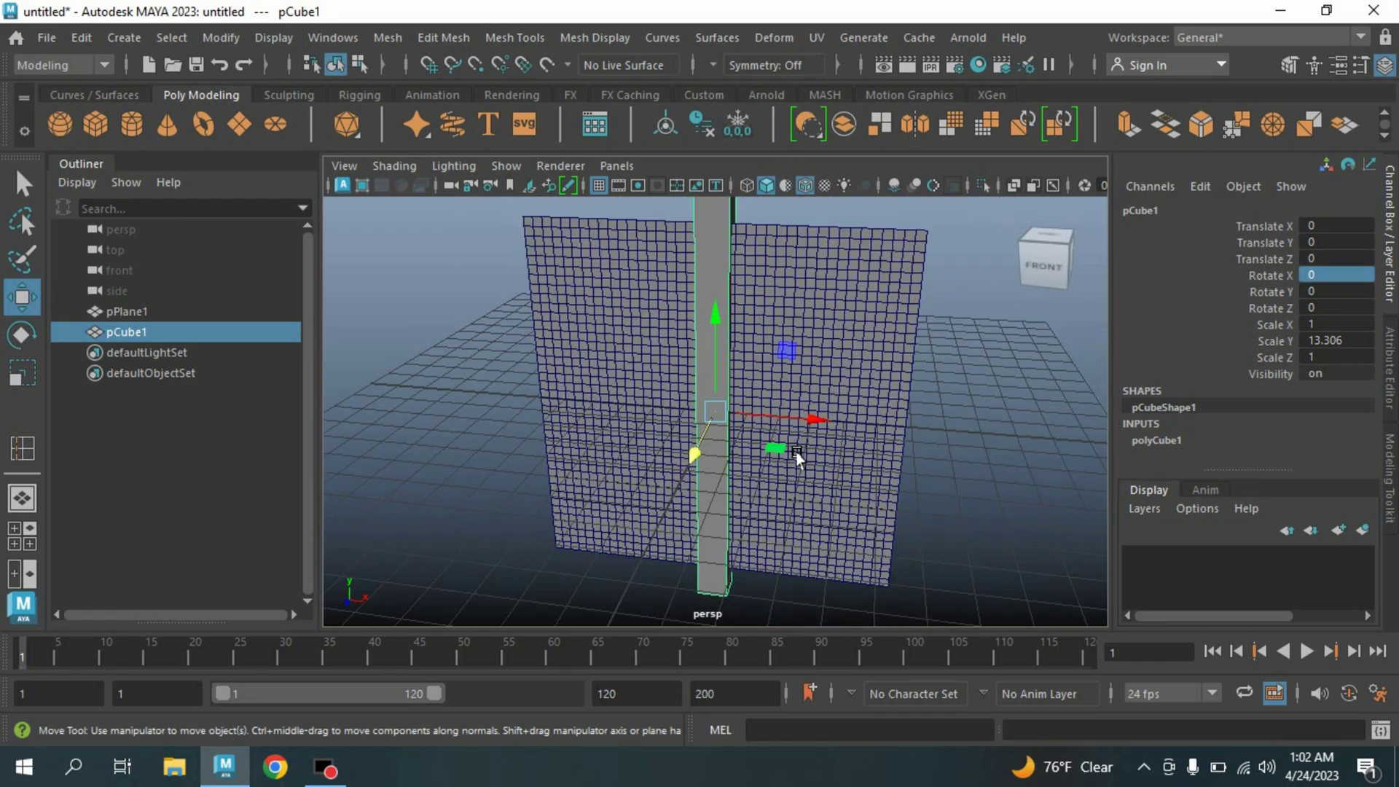
- Move the post to the plane's left edge and give it 12 height subdivisions
key(space)
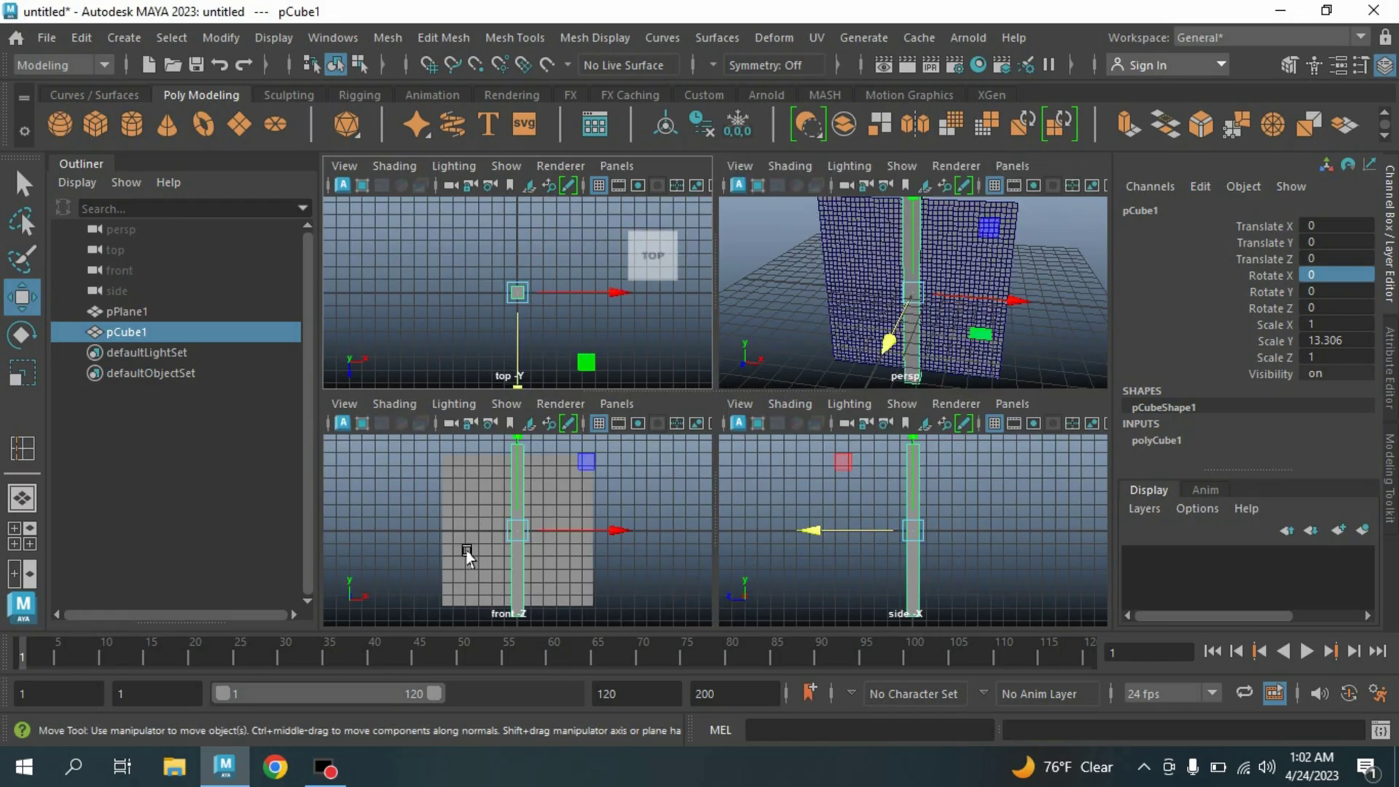
key(space)
scroll(529, 506, down, 1)
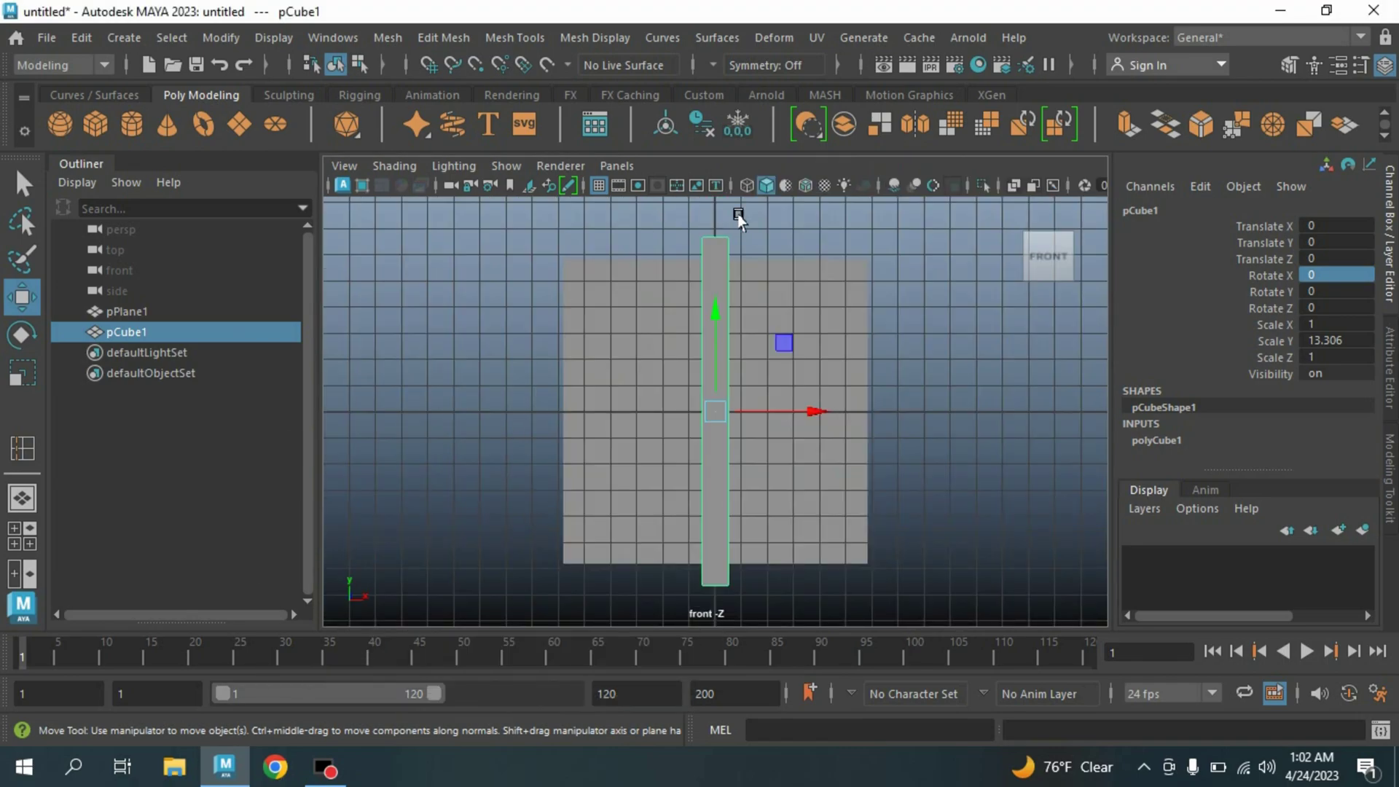
click(805, 186)
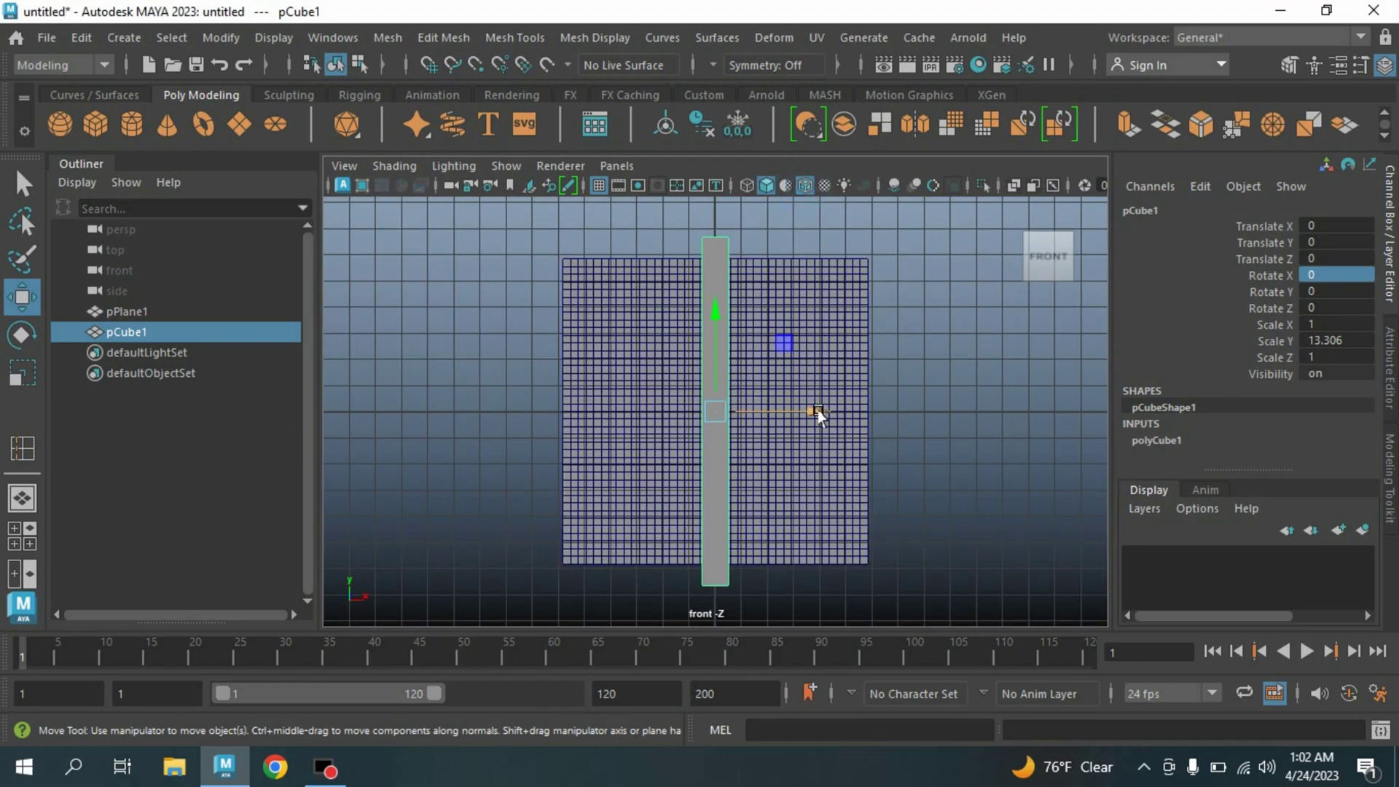
drag(814, 414, 656, 415)
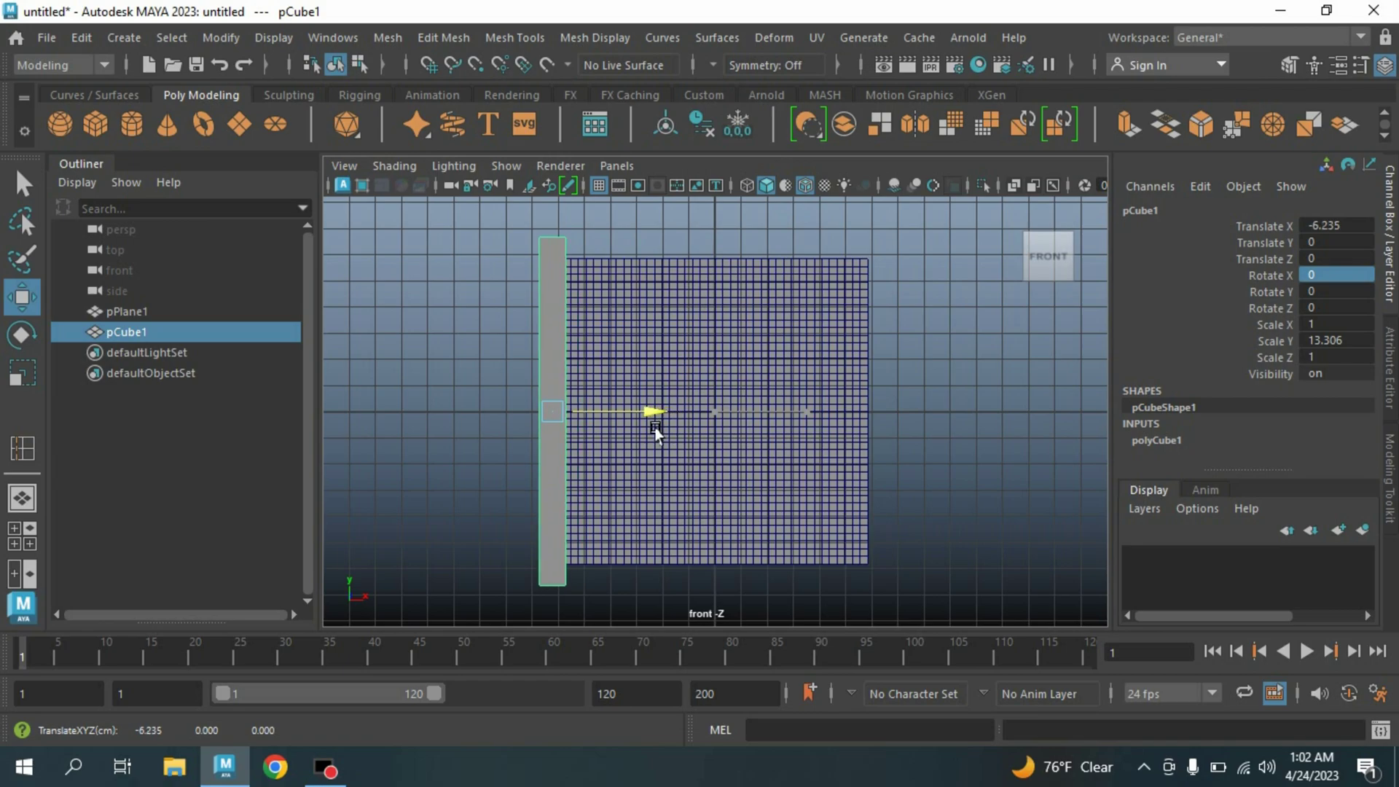
scroll(557, 469, up, 1)
click(1156, 440)
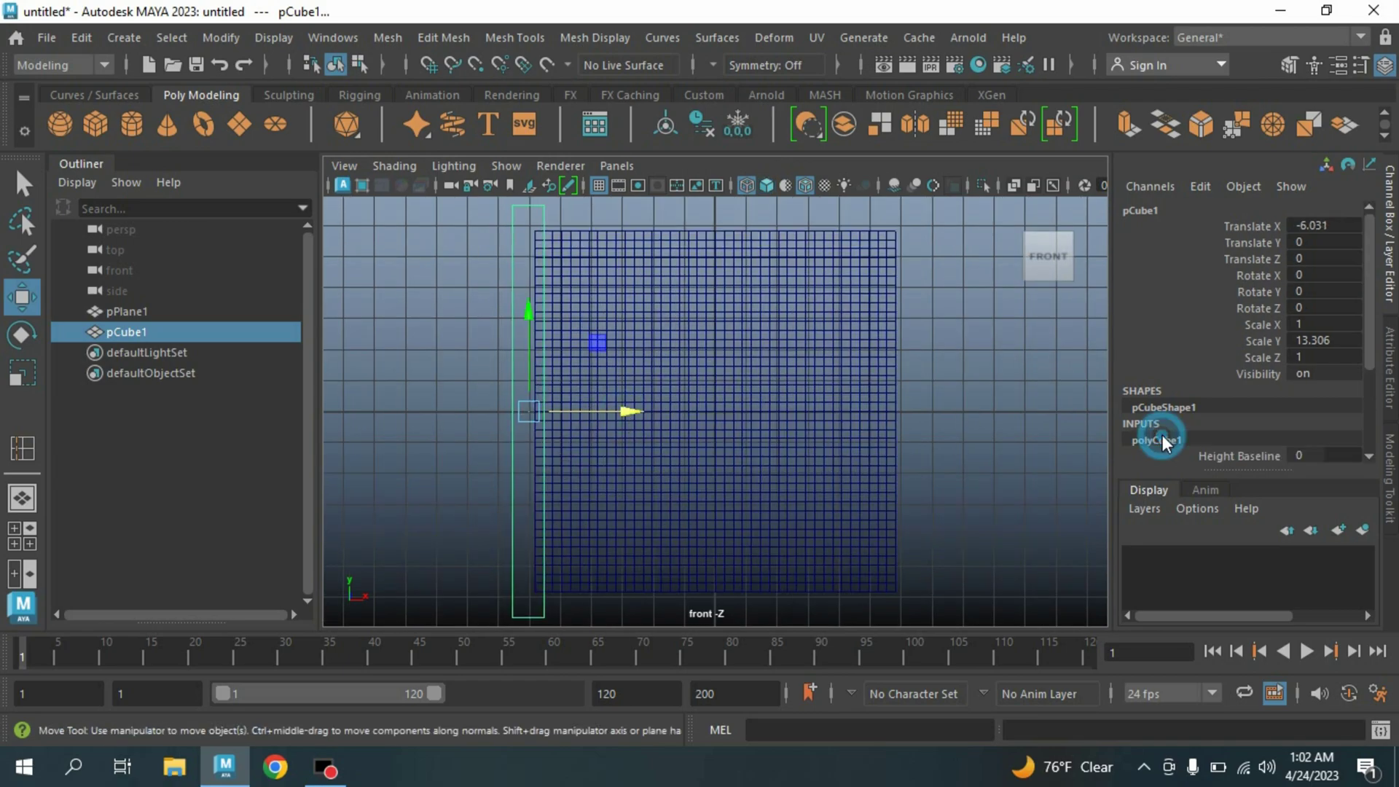
scroll(1162, 437, down, 3)
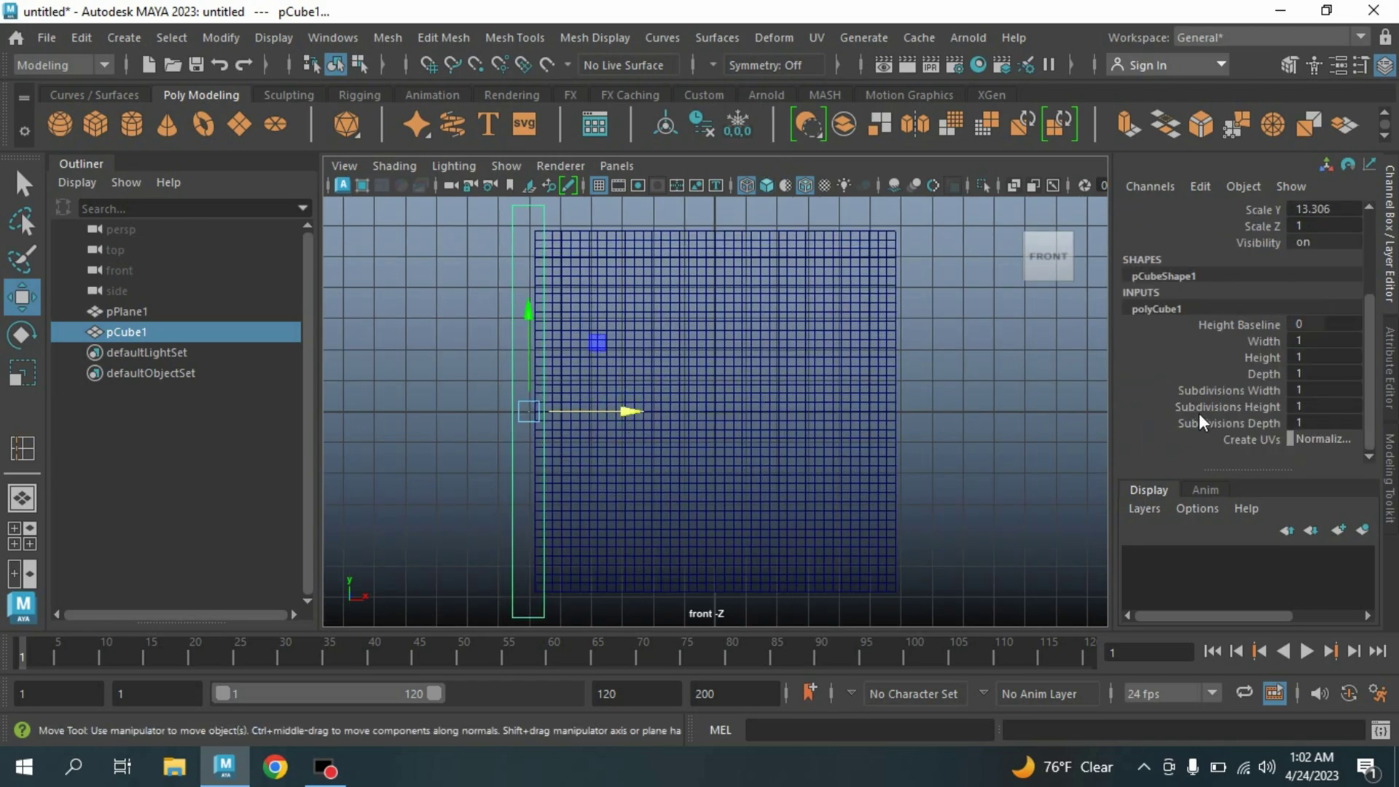
double_click(1301, 408)
text(2)
key(Return)
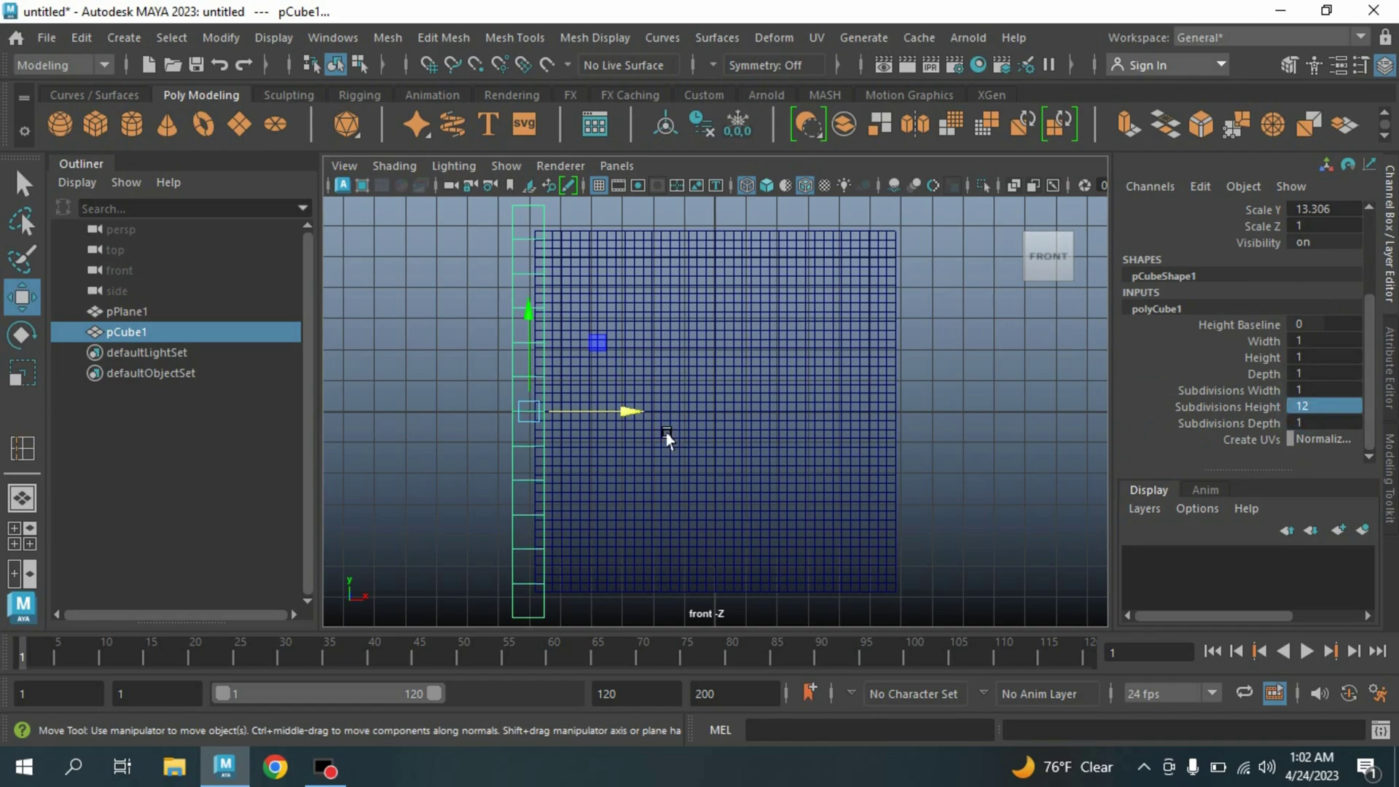
- Duplicate the post and place the copy at the right edge, X about 6.04
key(ctrl+d)
drag(633, 413, 1010, 419)
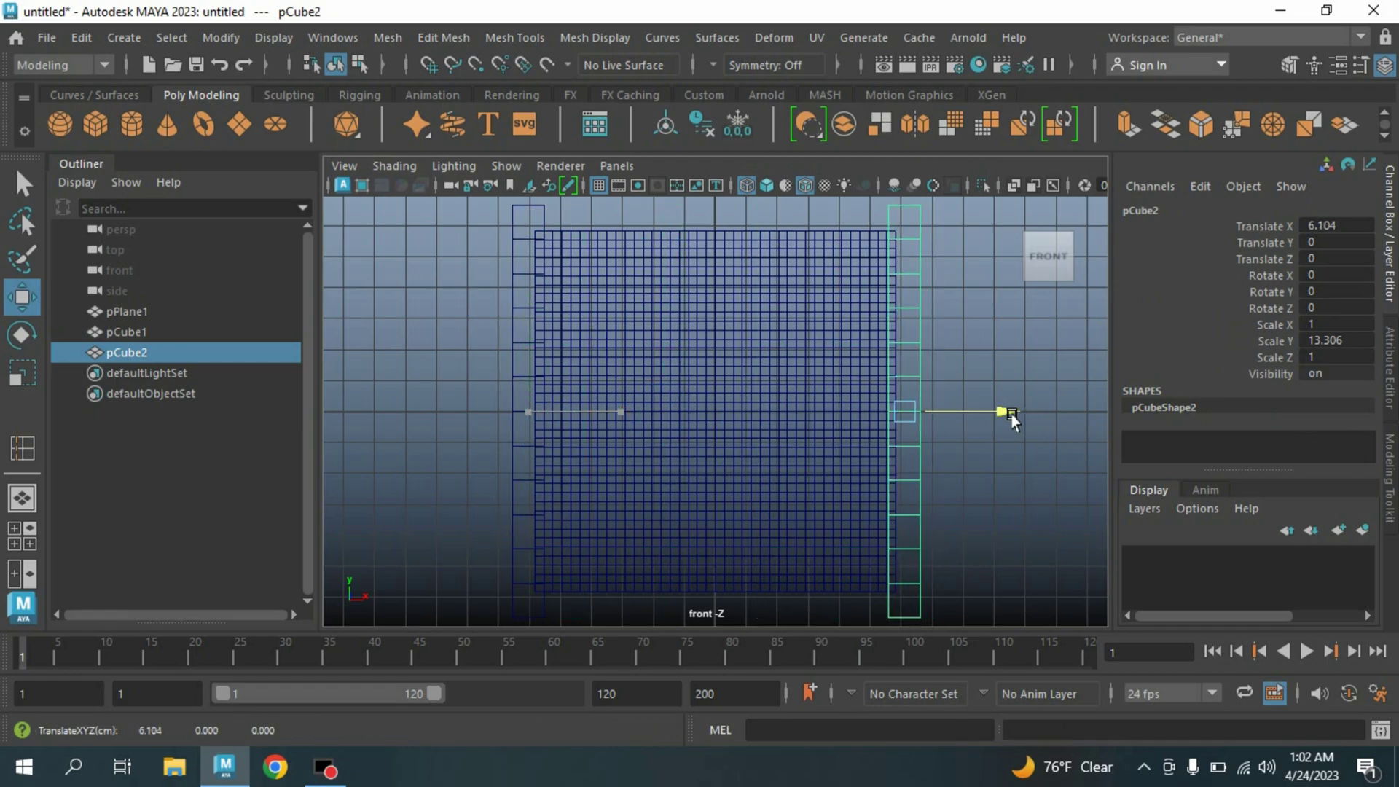
drag(1010, 418, 1010, 418)
key(space)
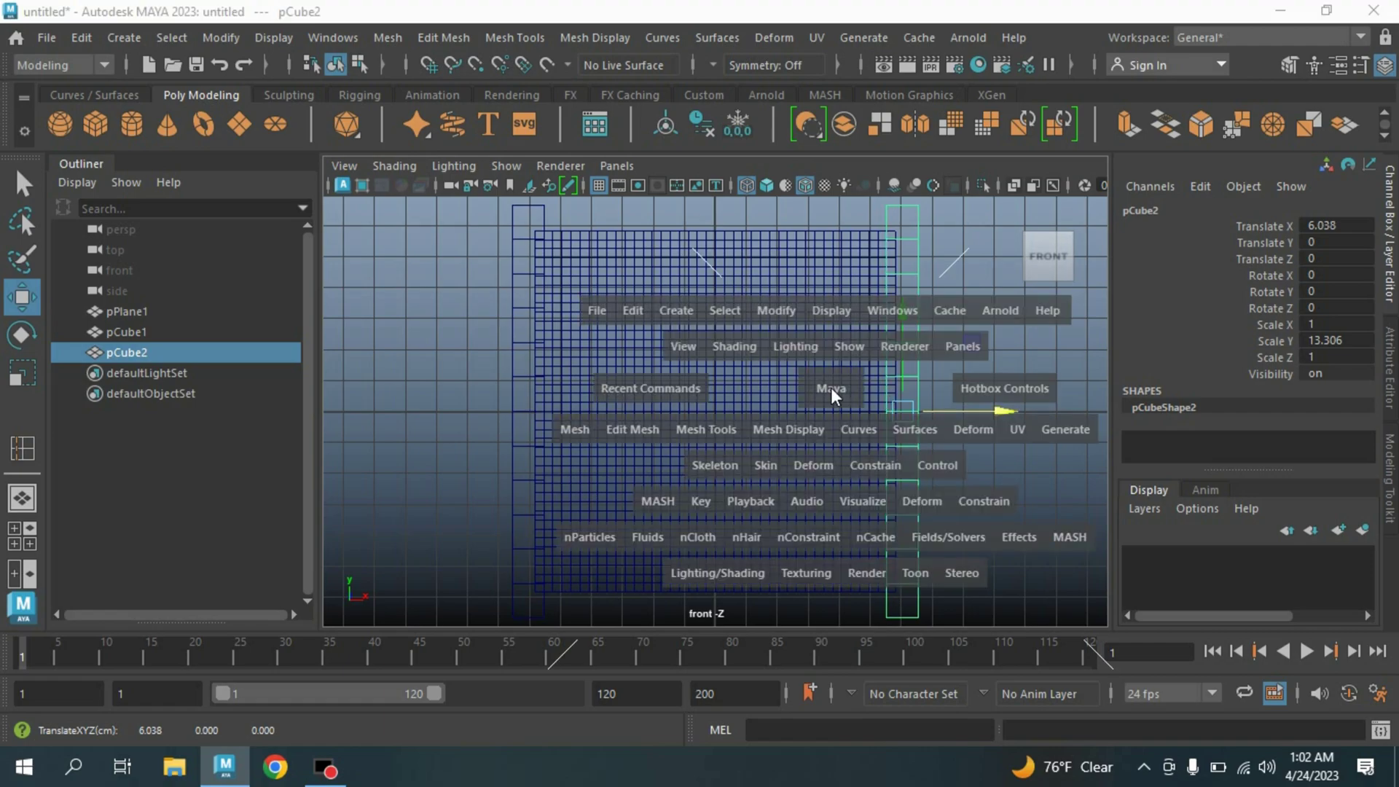
key(space)
scroll(818, 372, down, 3)
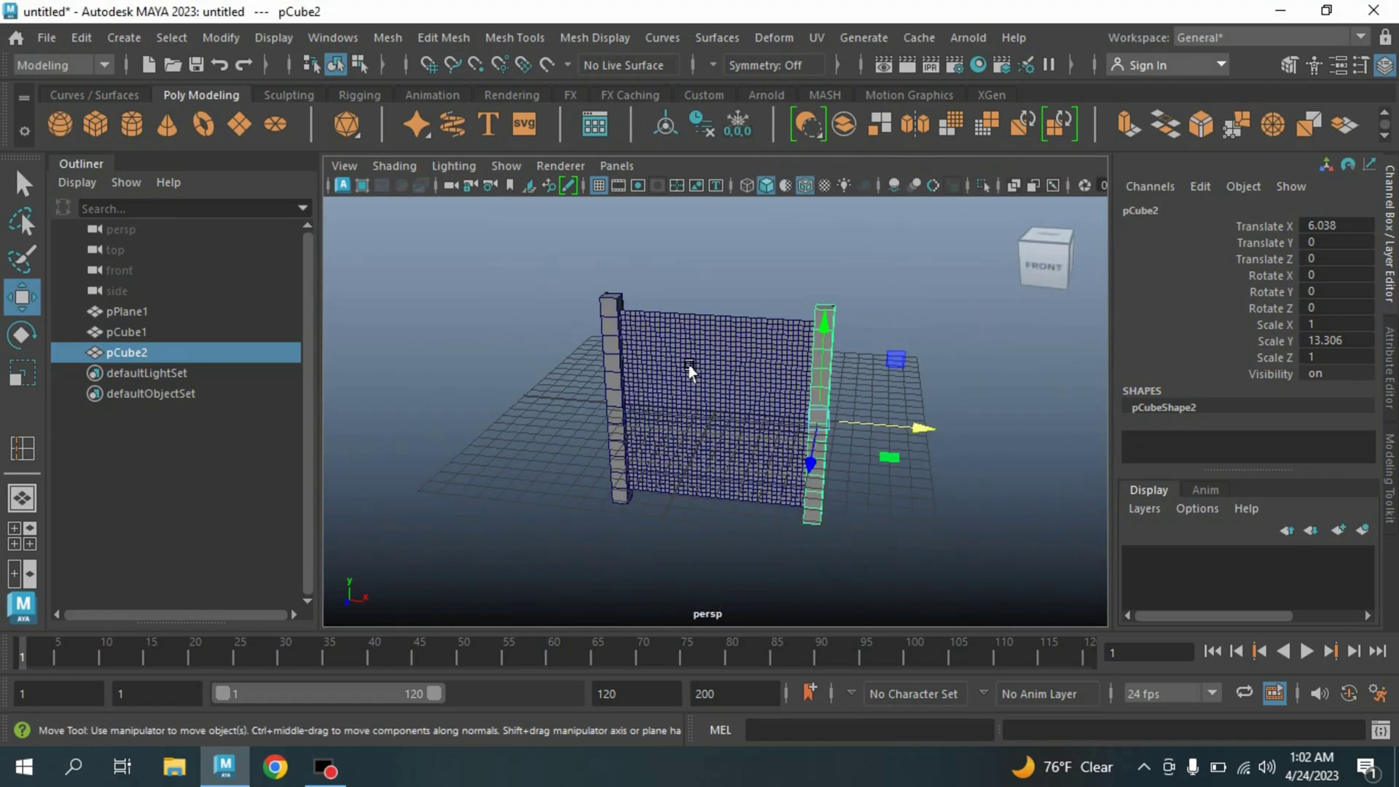
click(689, 366)
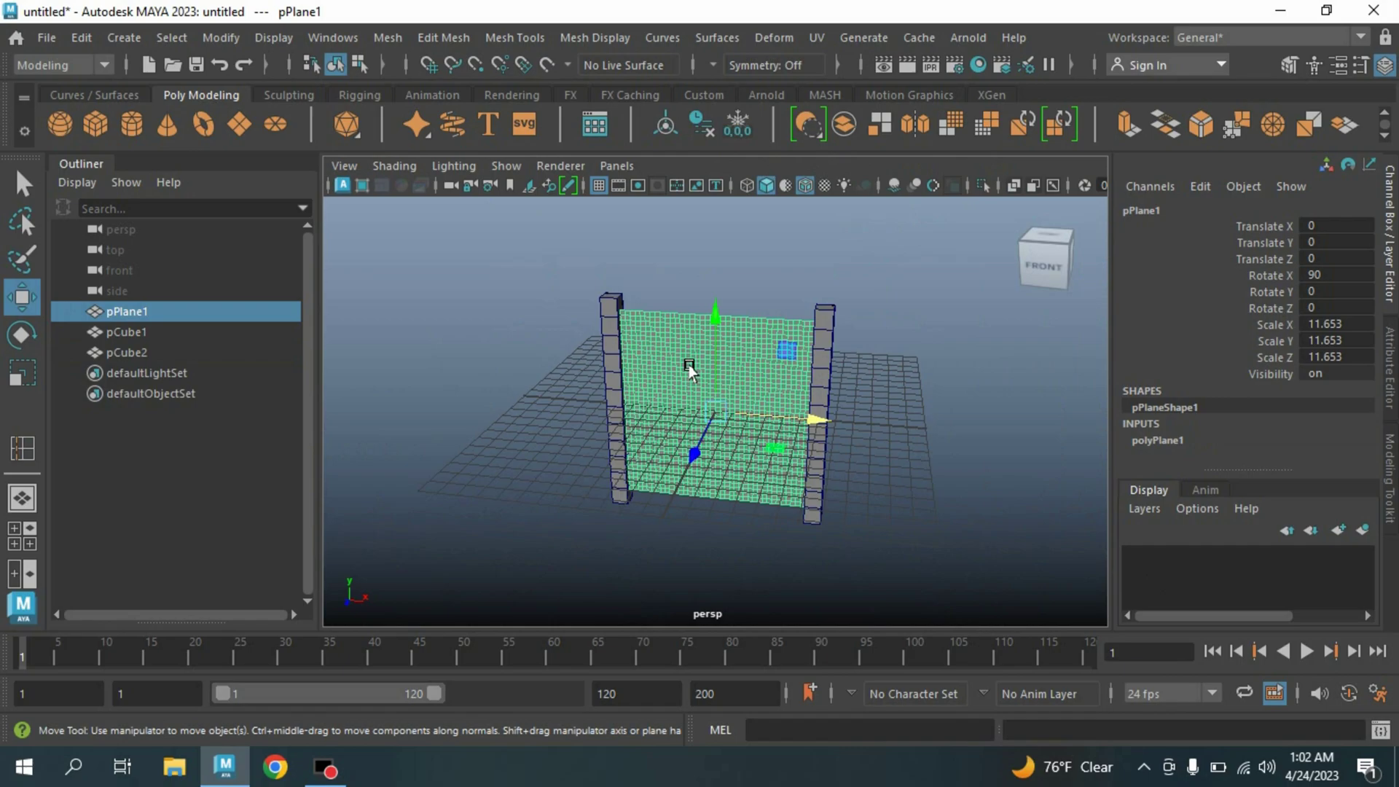
- Switch to the FX menu set, convert the plane to nCloth, and test playback
click(62, 64)
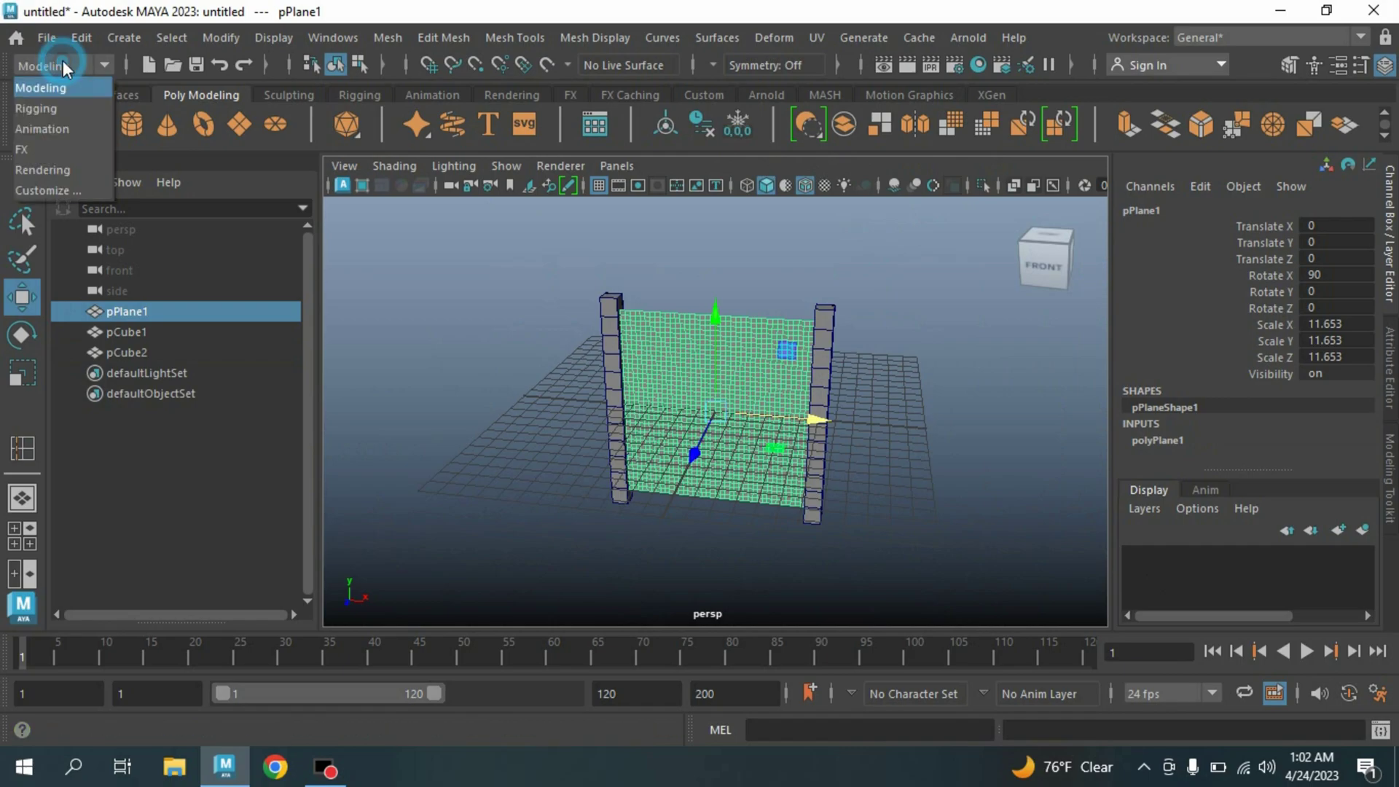
click(63, 149)
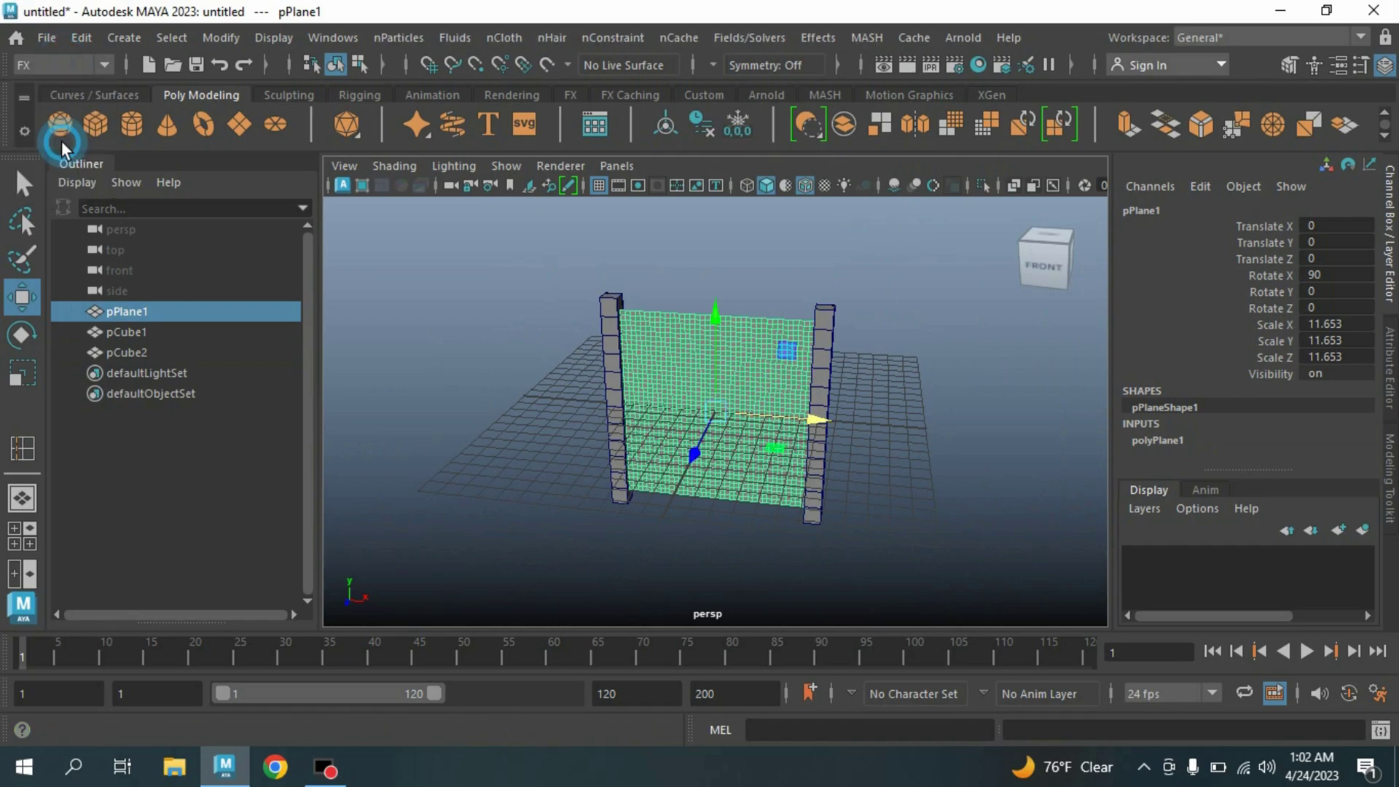
click(509, 41)
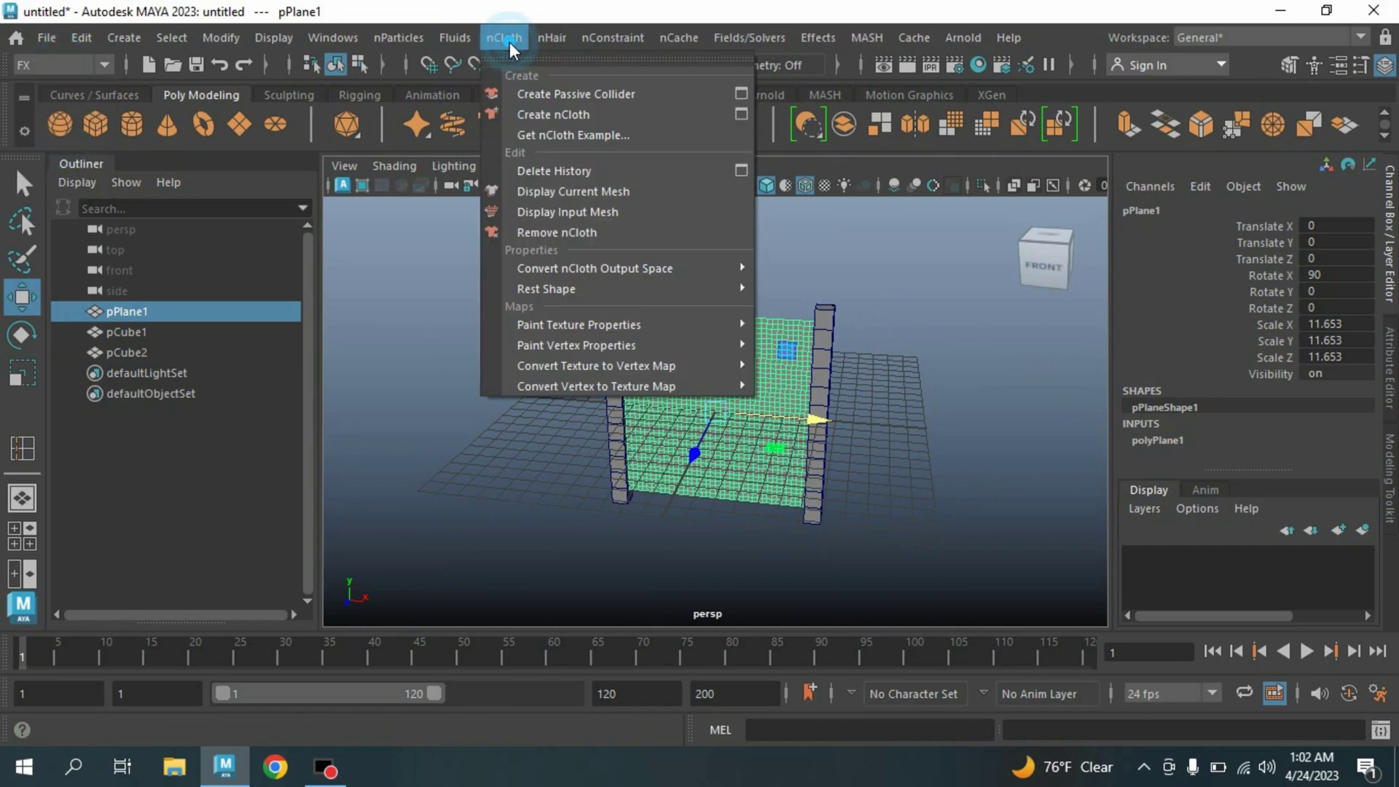
click(535, 116)
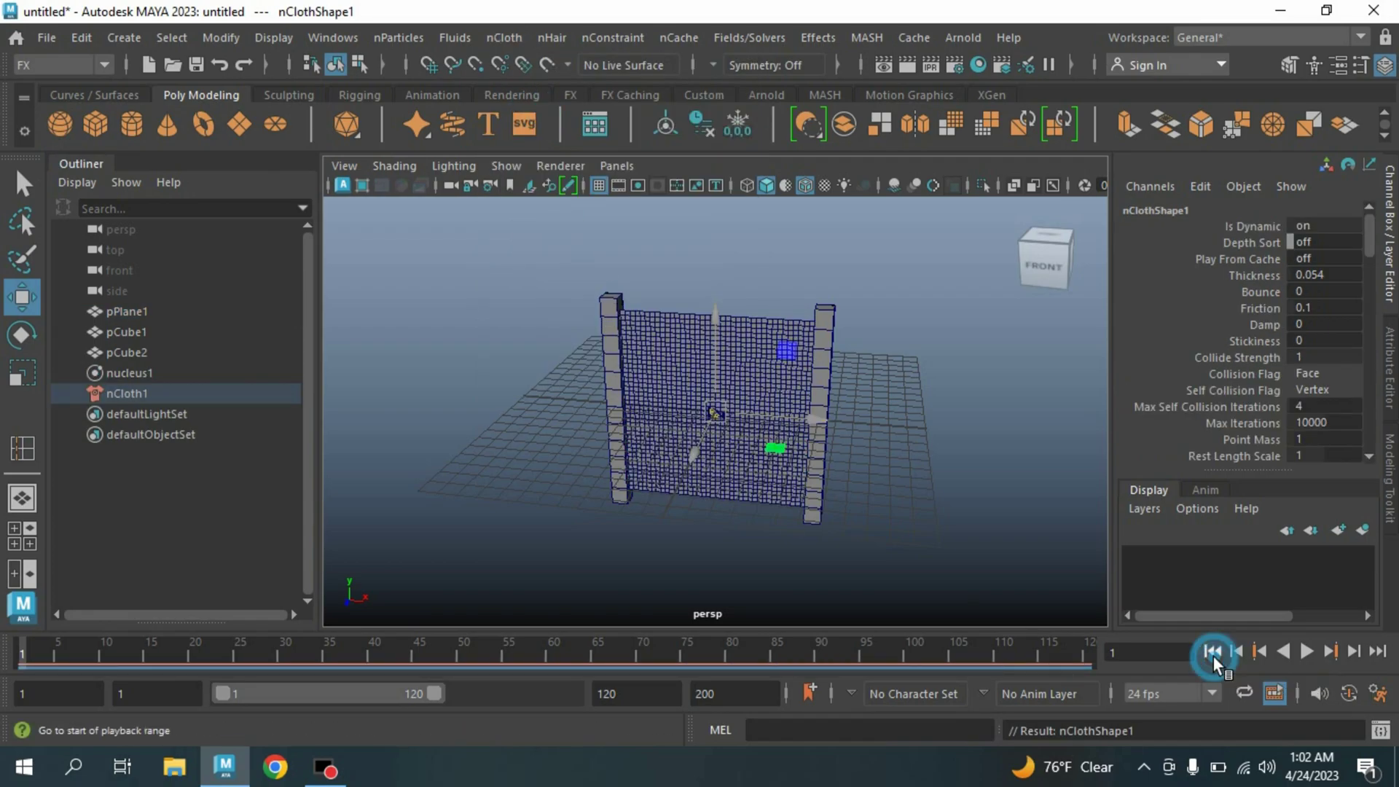
click(1308, 651)
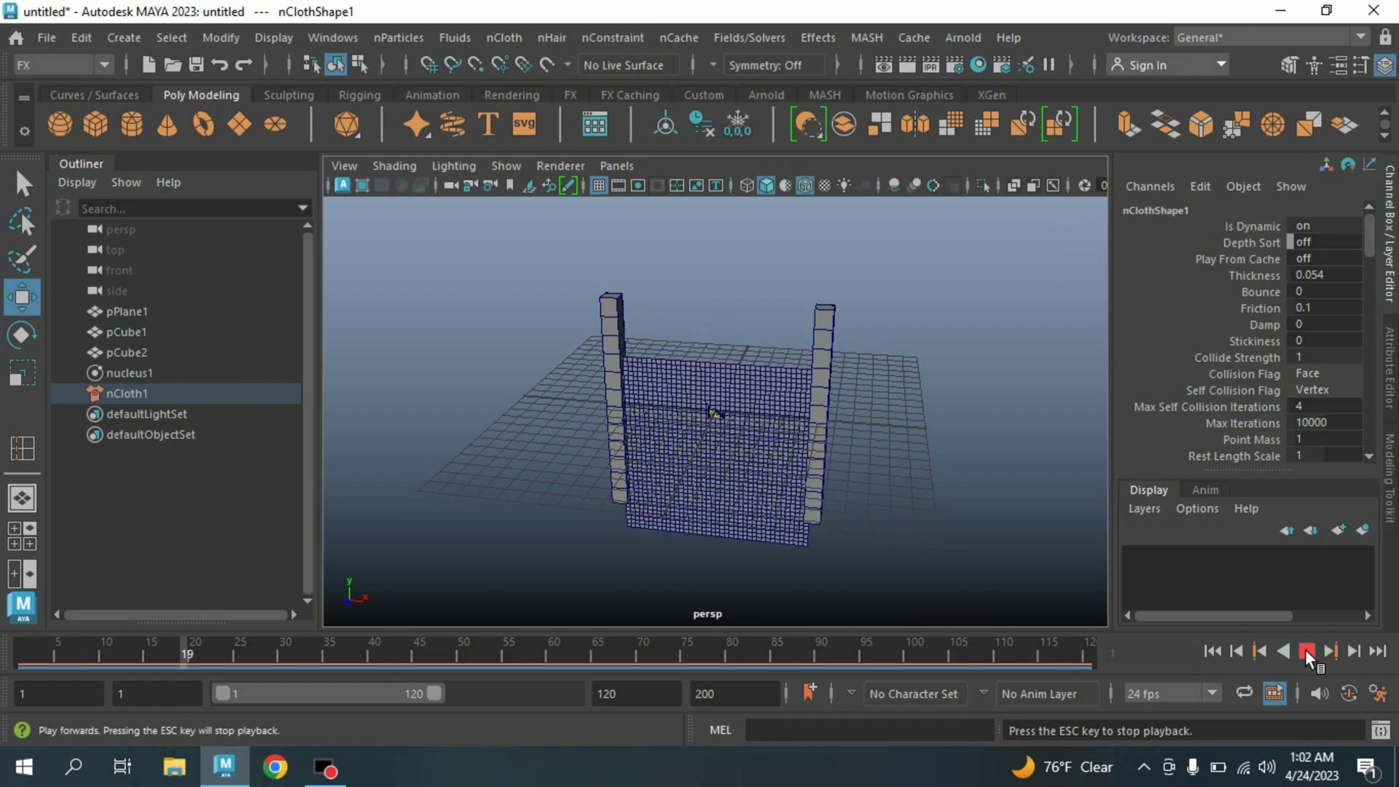
click(1306, 649)
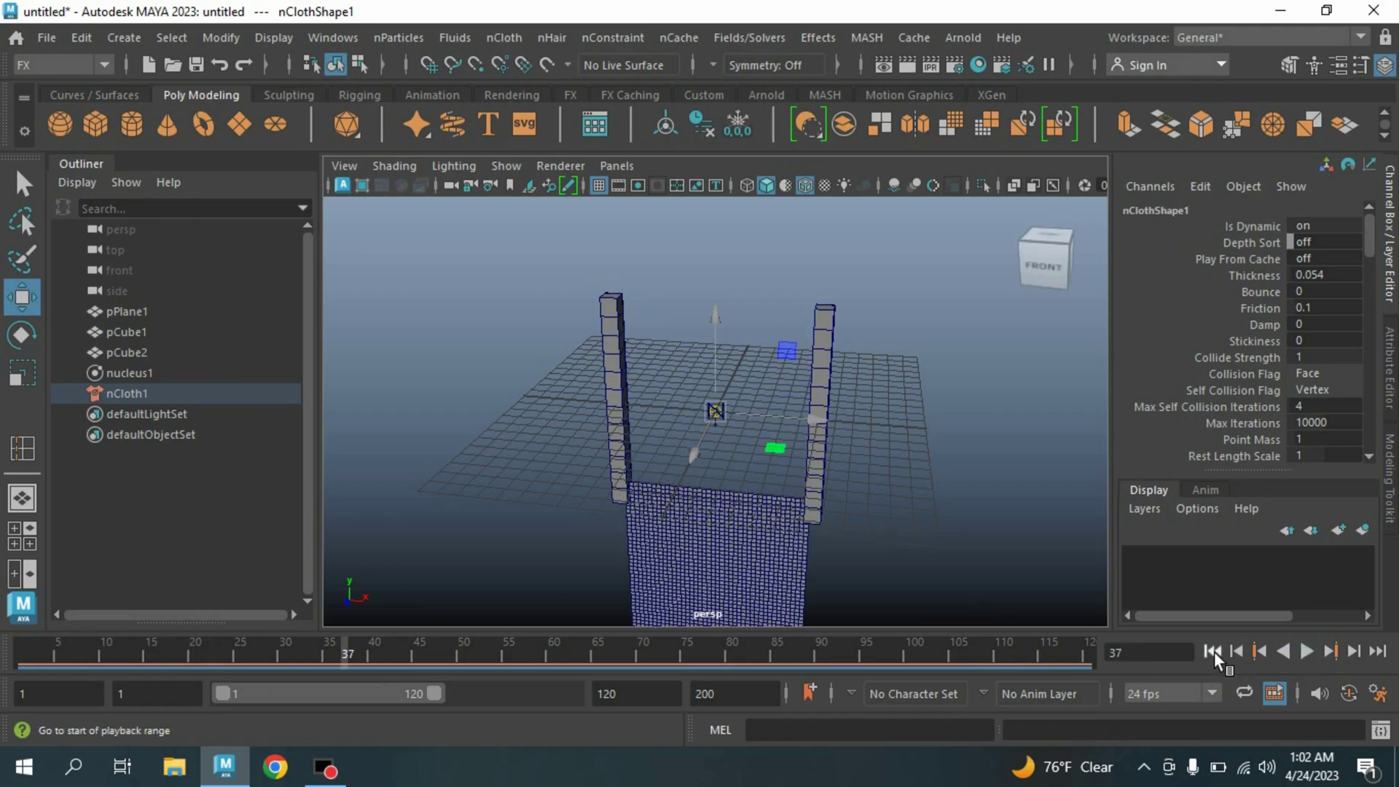
click(1215, 651)
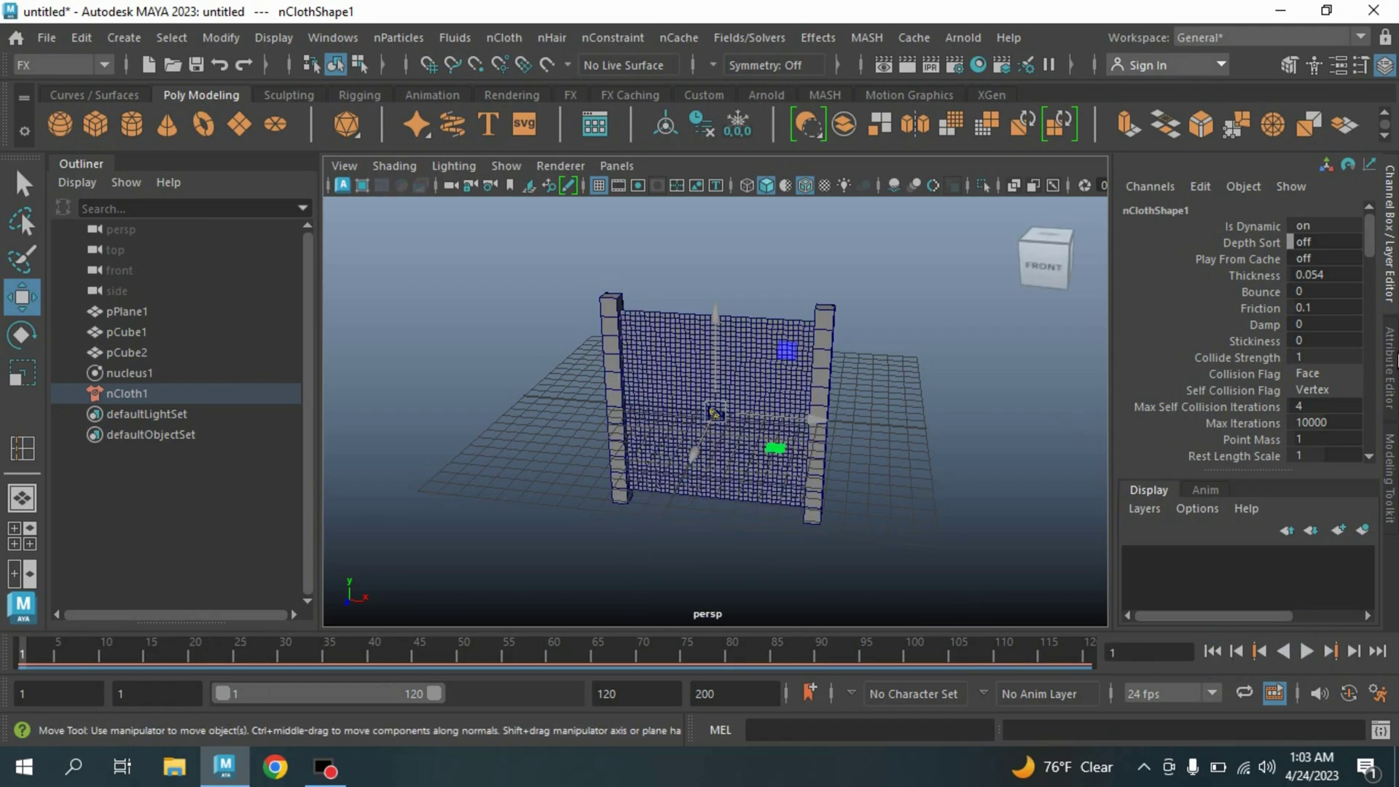
- Set the nucleus1 solver's gravity to 0
click(1391, 366)
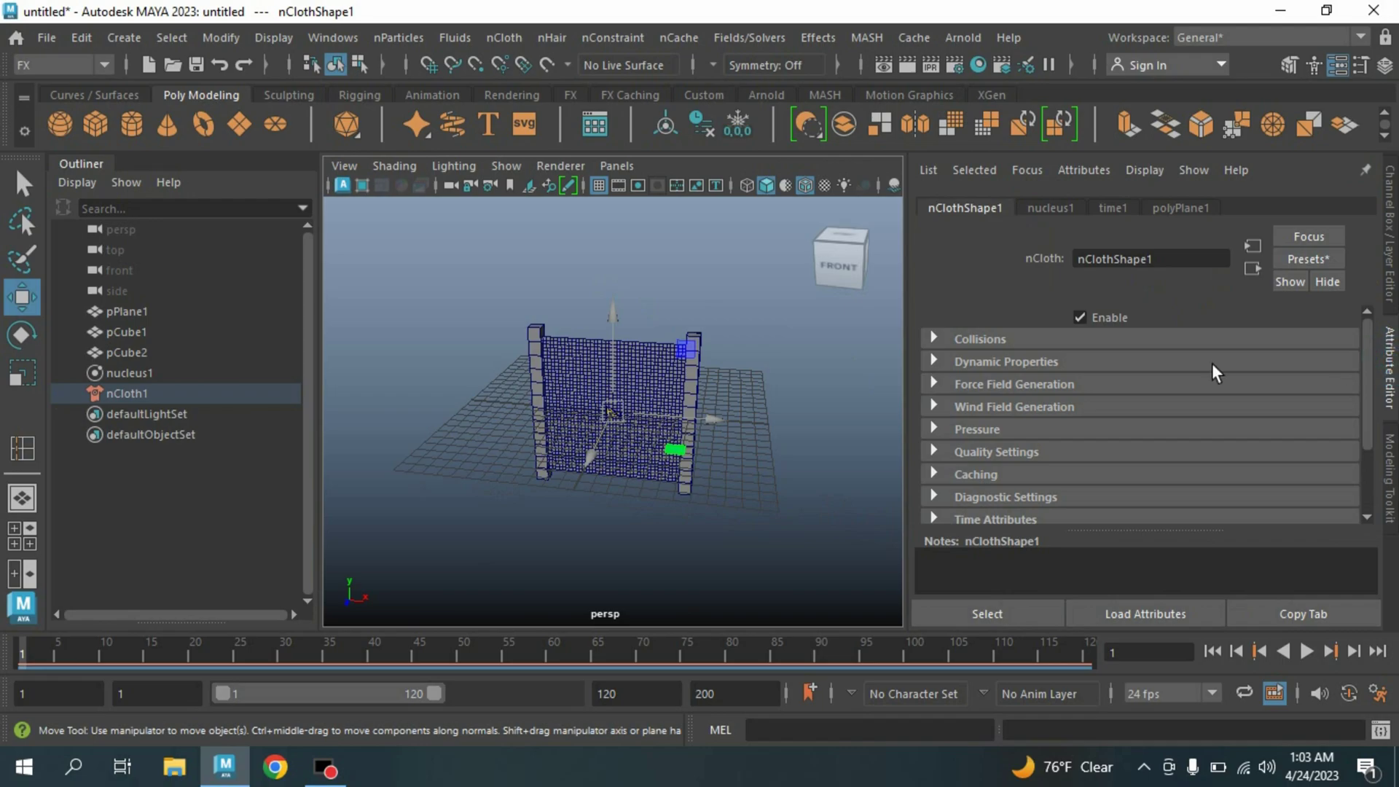
click(1052, 208)
double_click(1102, 386)
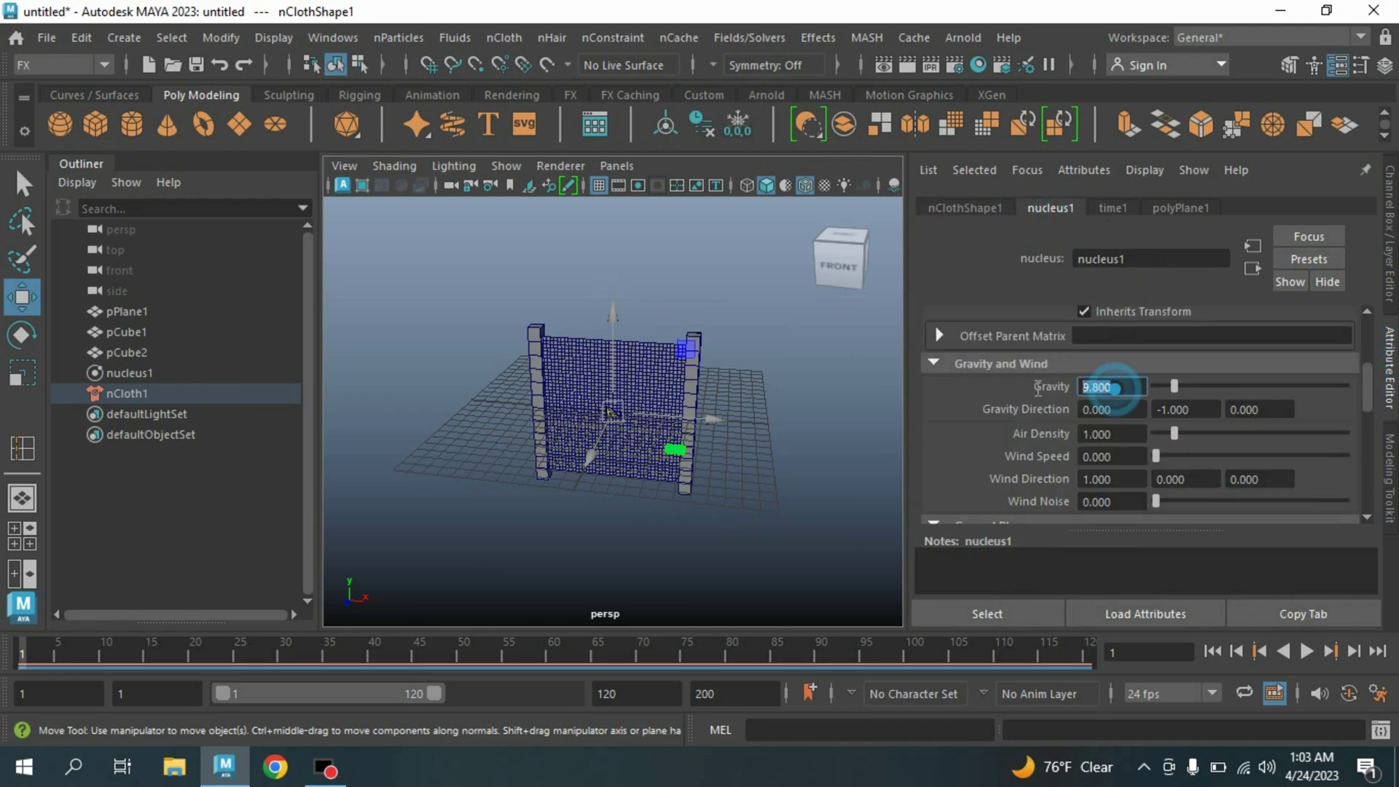
text(0)
key(Return)
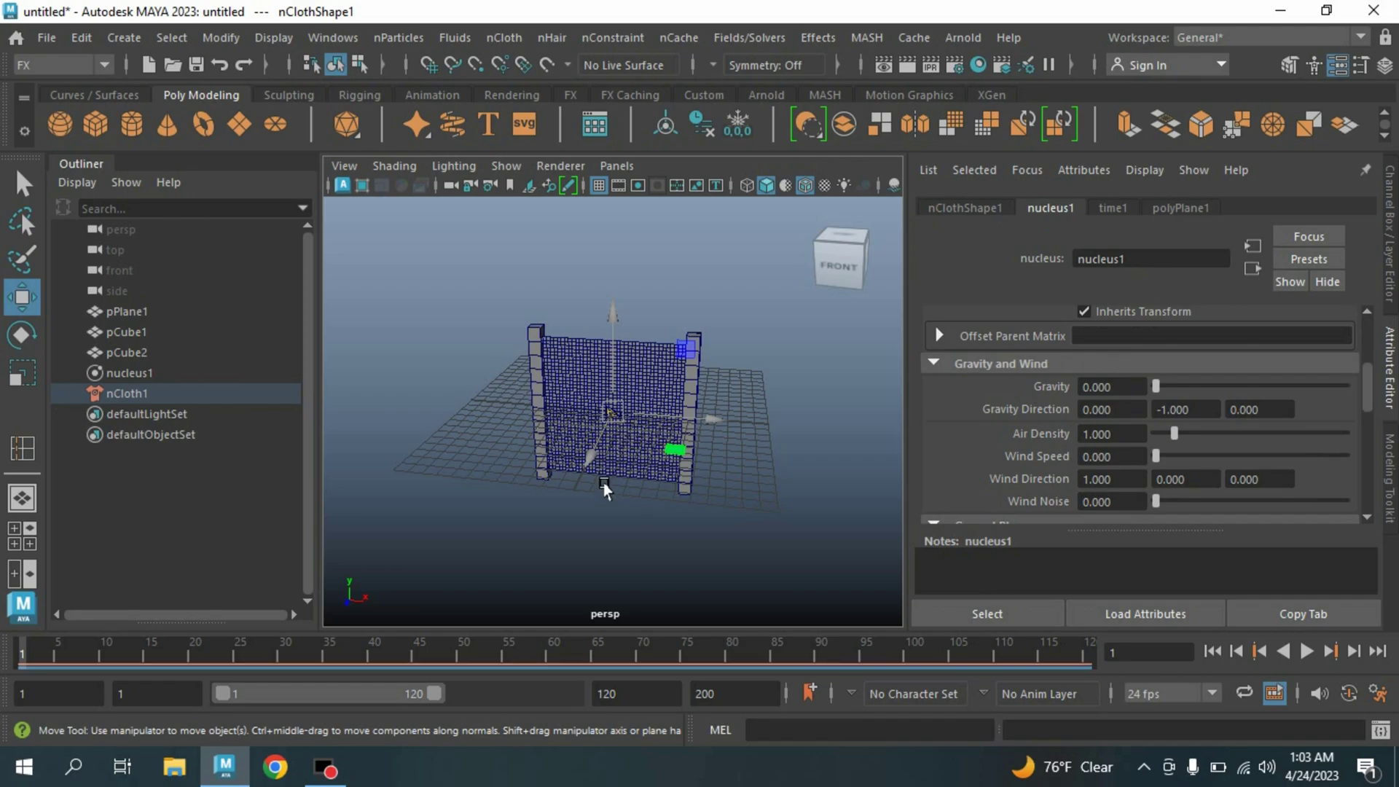
key(space)
key(space)
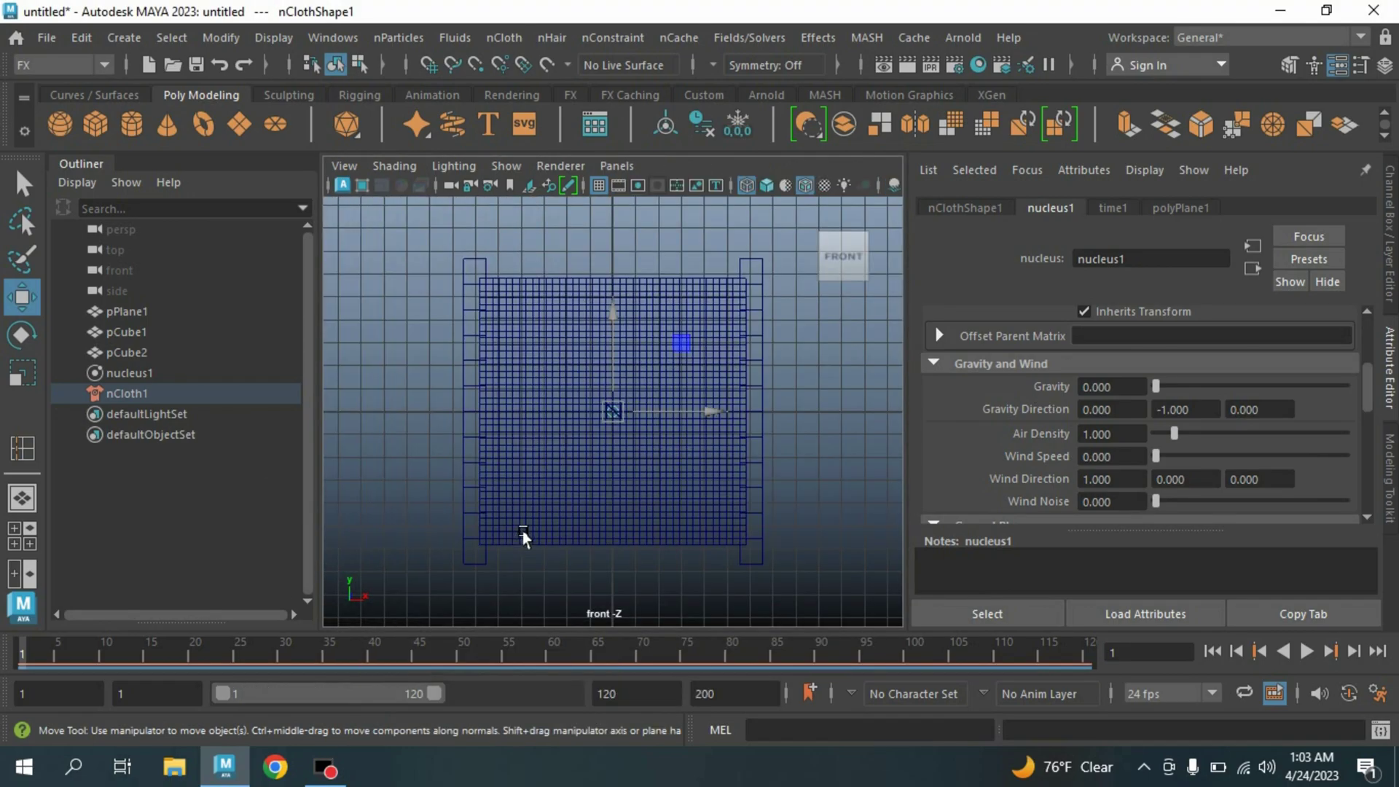
- In front view, select the 108 vertices of the left post and cloth's left edge
click(1391, 243)
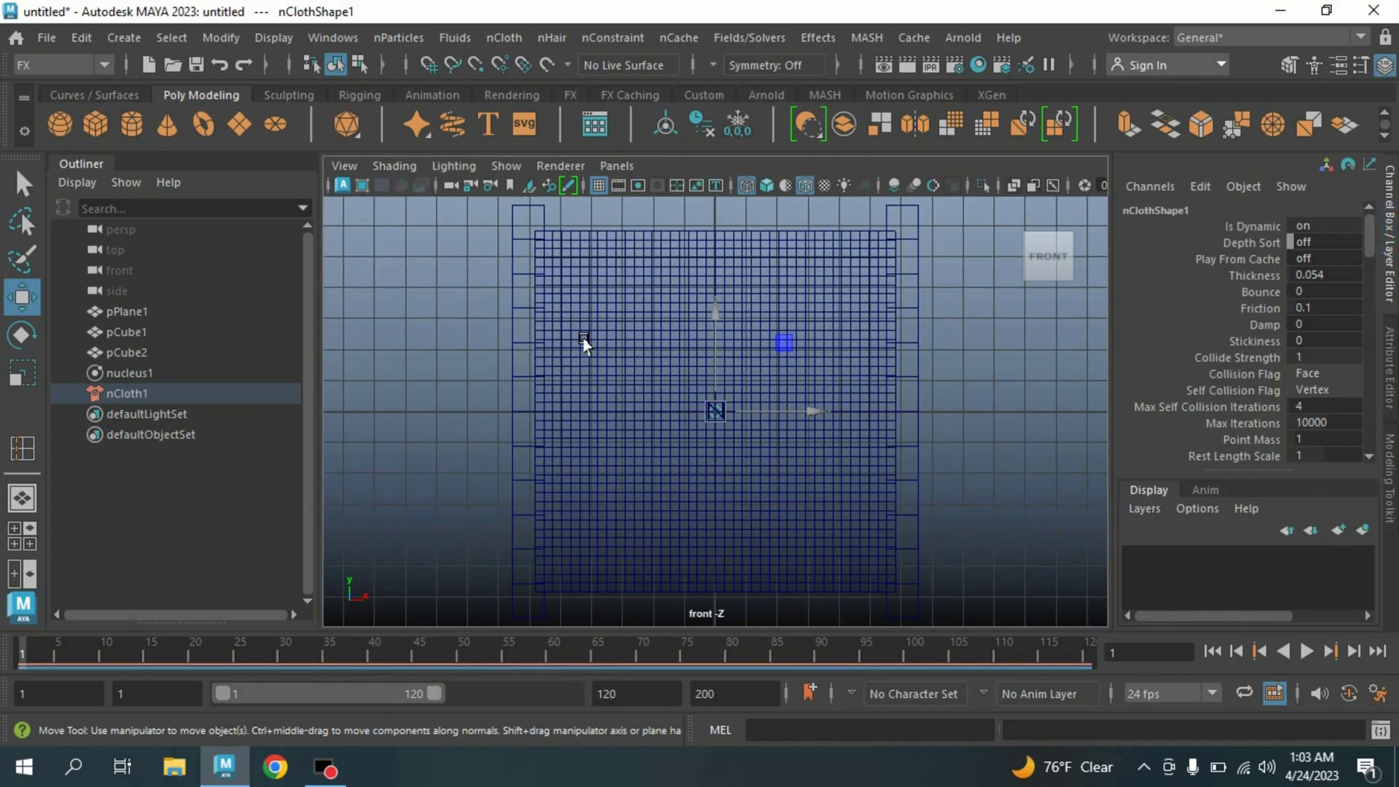
click(1289, 62)
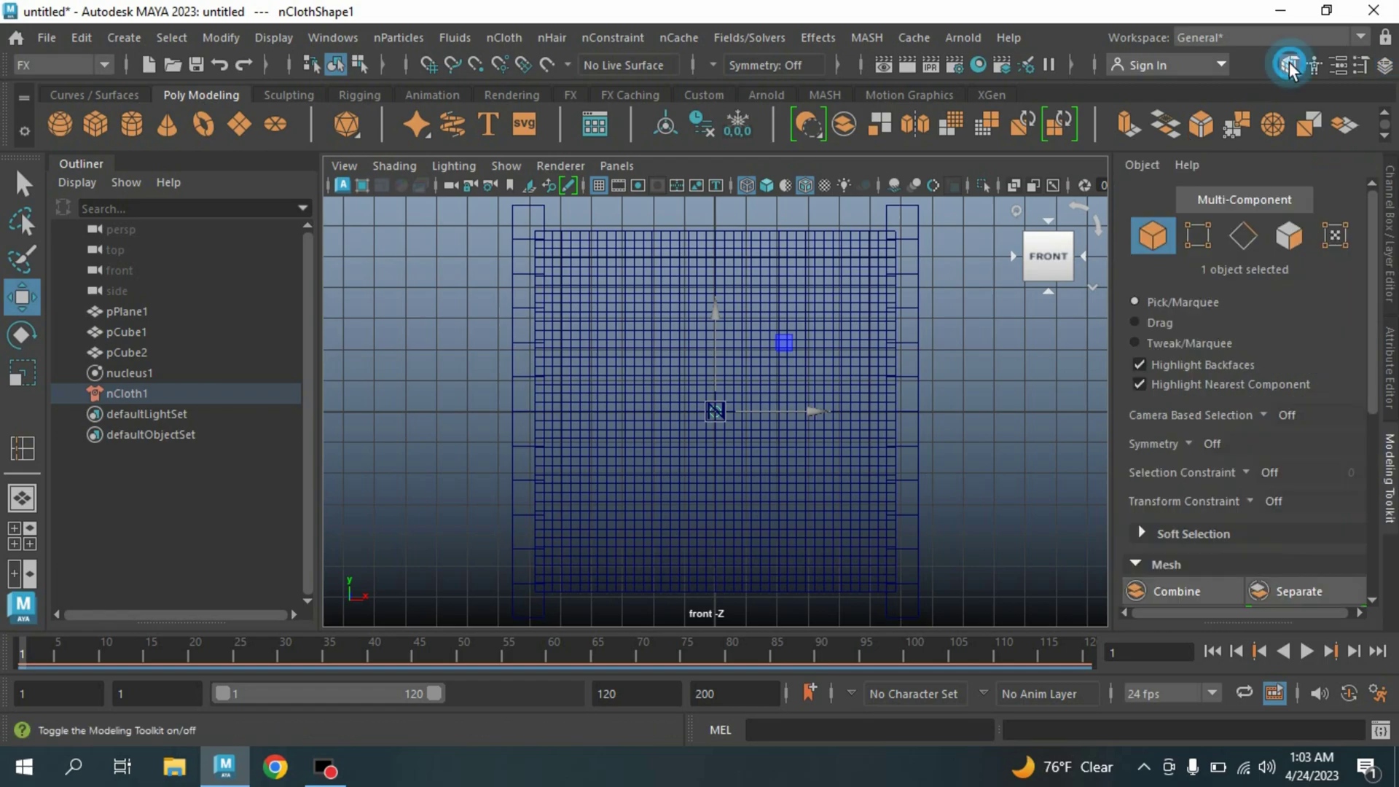
click(1199, 237)
drag(481, 273, 549, 331)
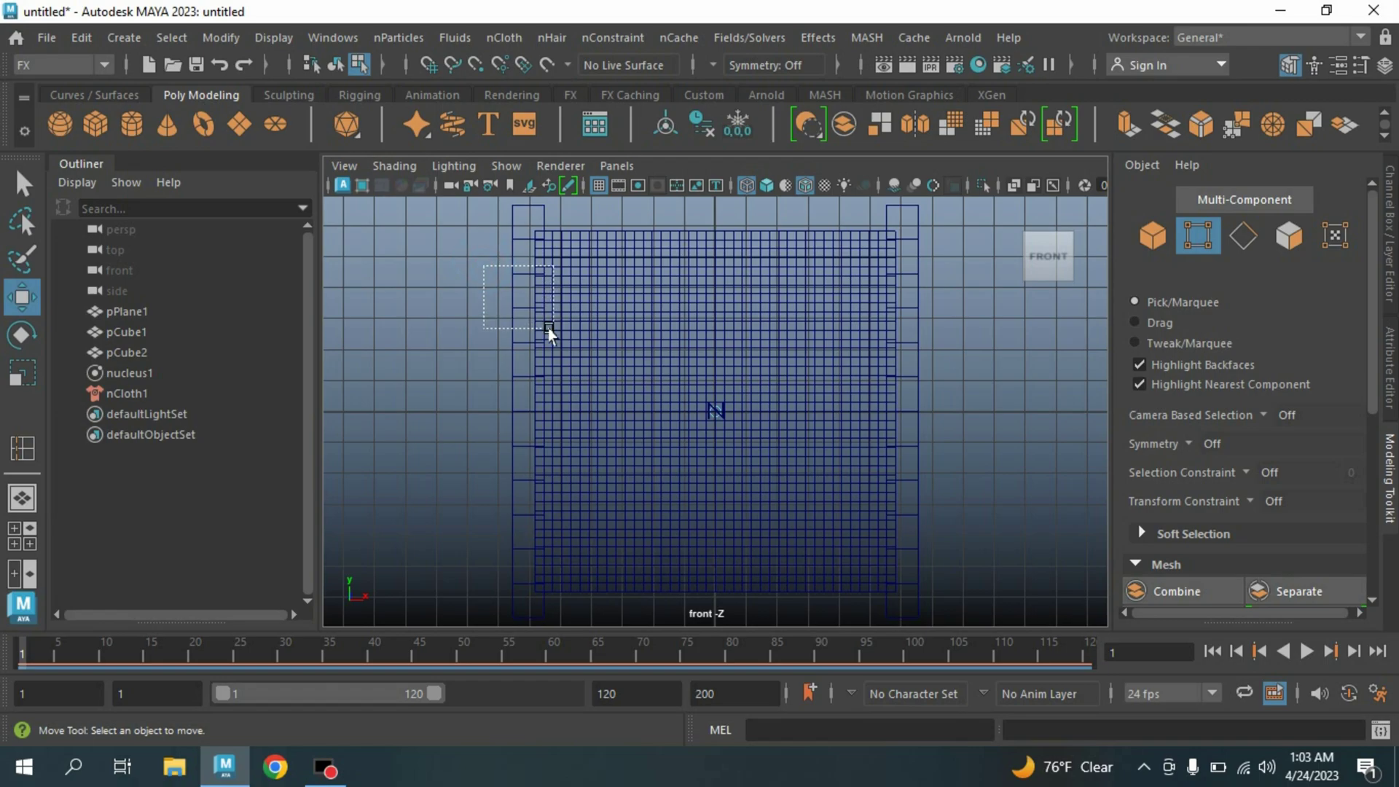
scroll(534, 354, down, 1)
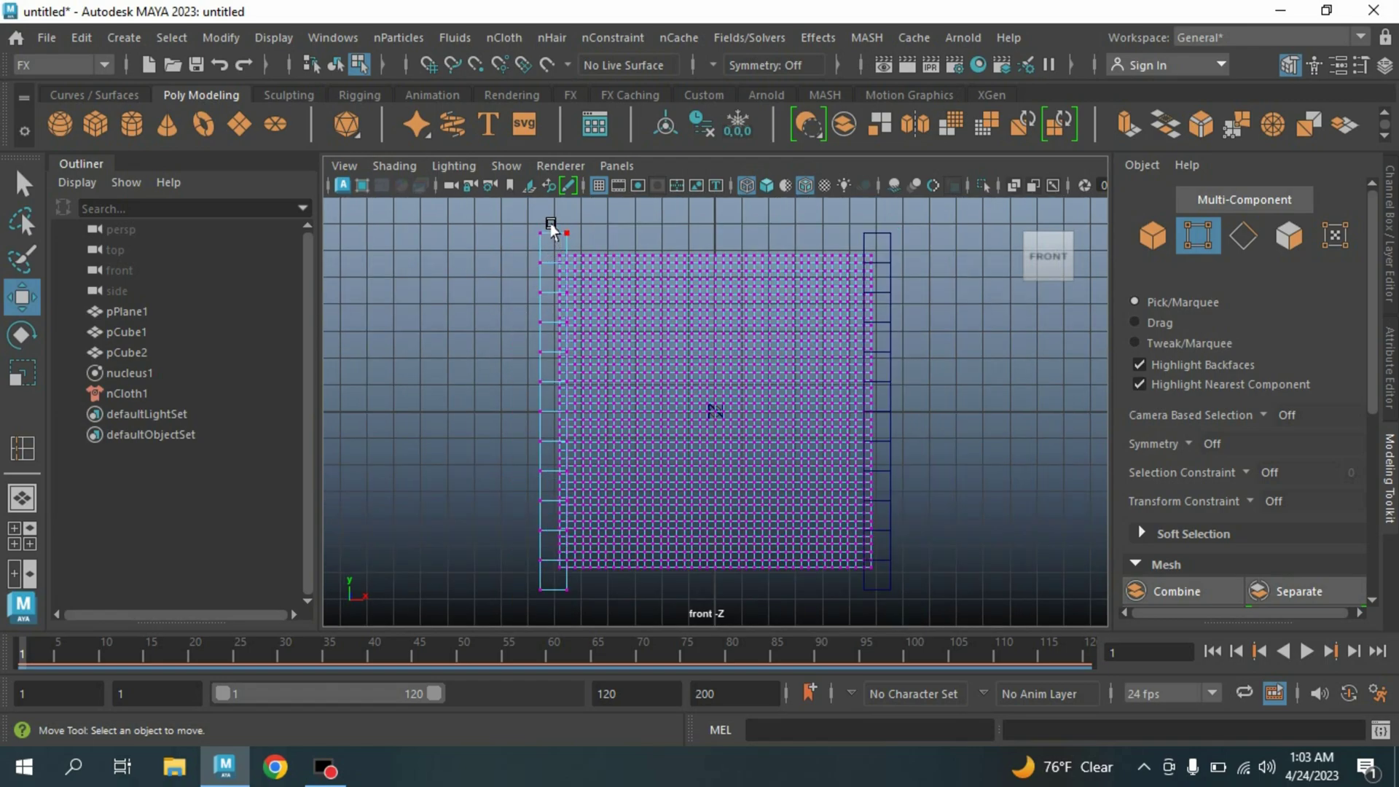
drag(565, 232, 570, 604)
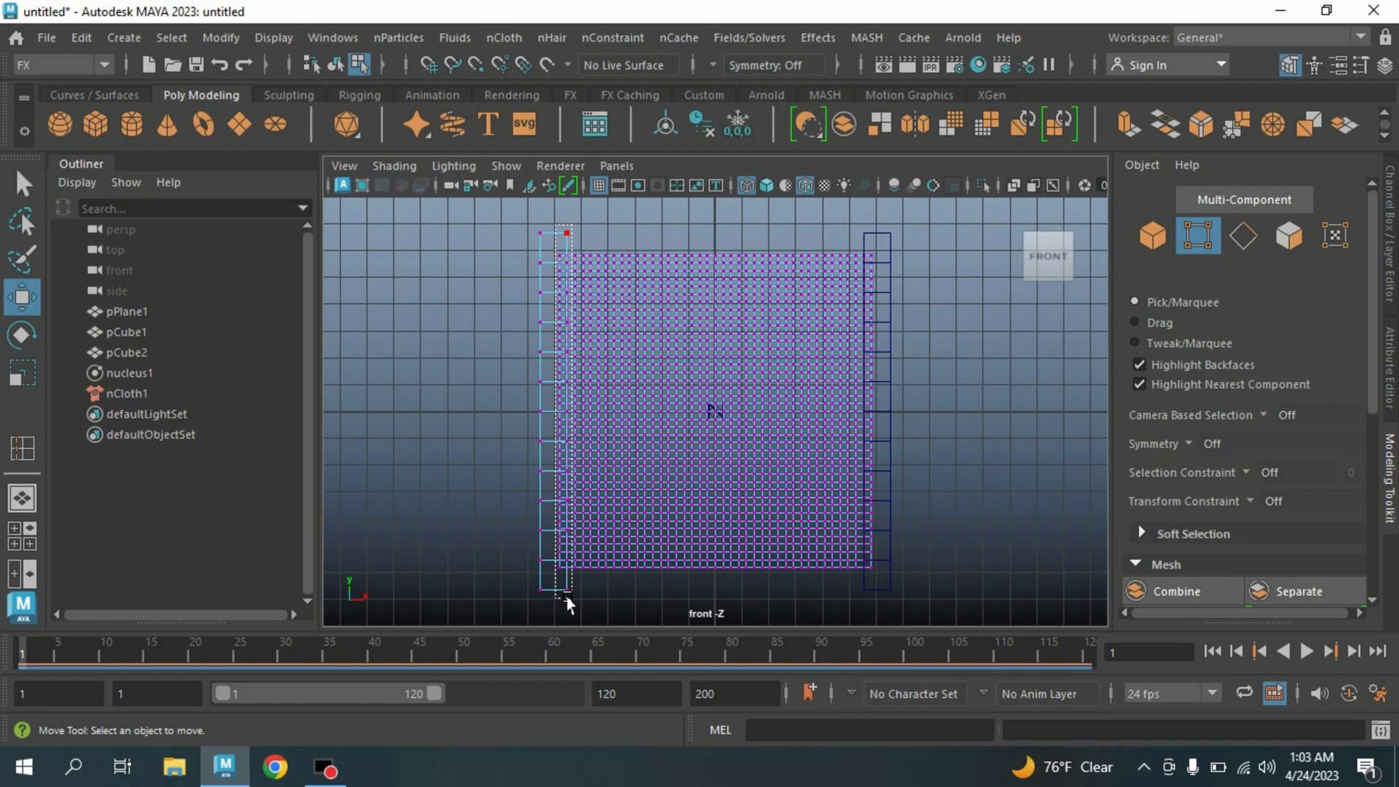
drag(568, 603, 567, 600)
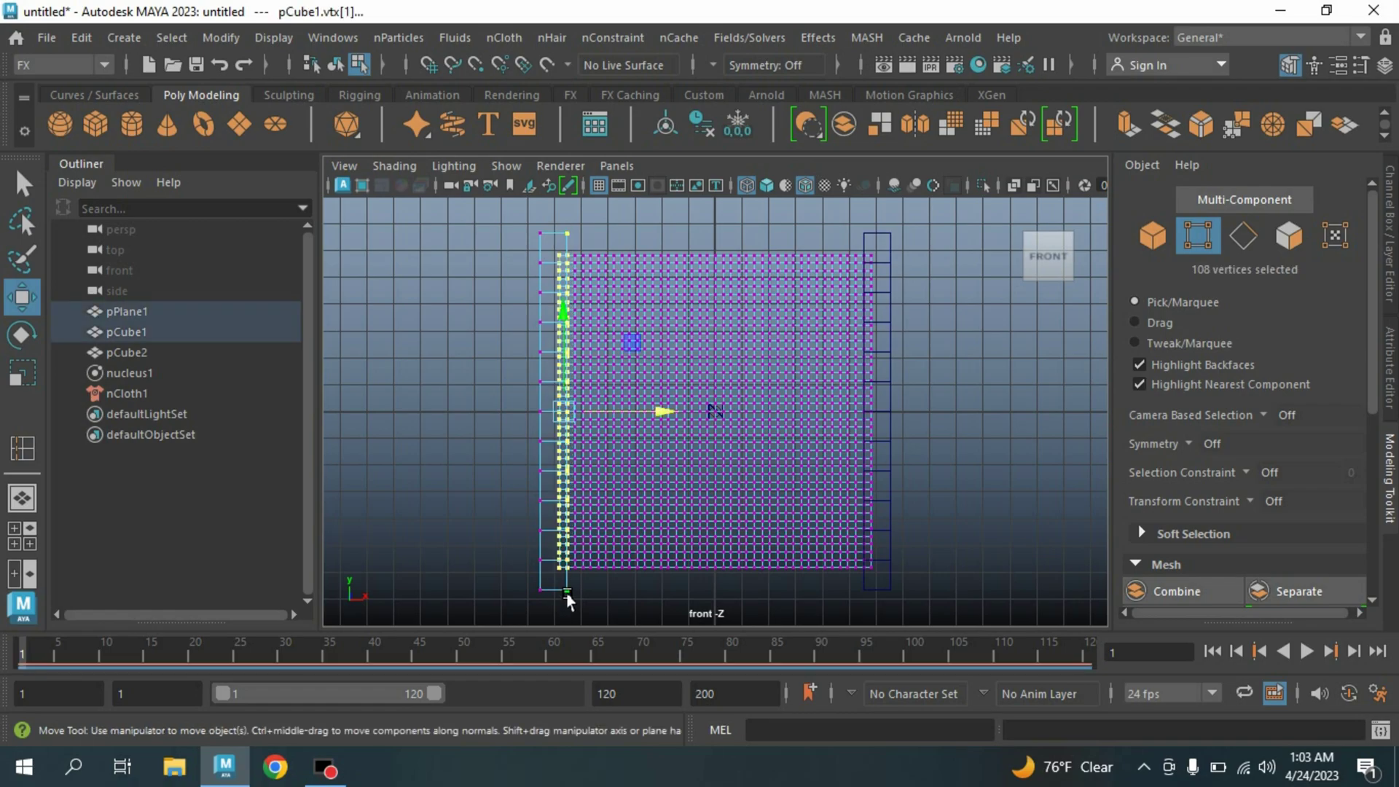
- Add Component to Component constraints pinning the left, then right, cloth edges to the posts
click(607, 36)
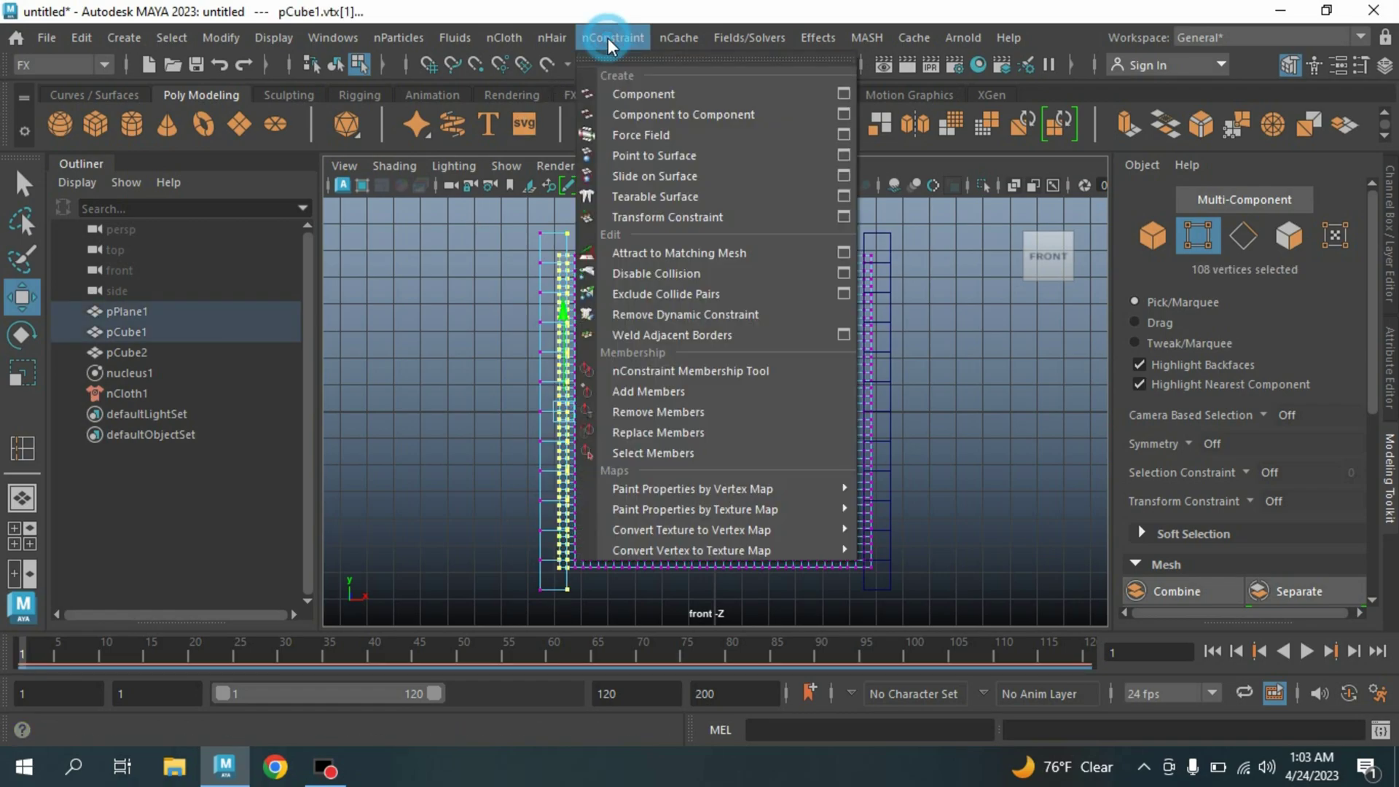
click(671, 116)
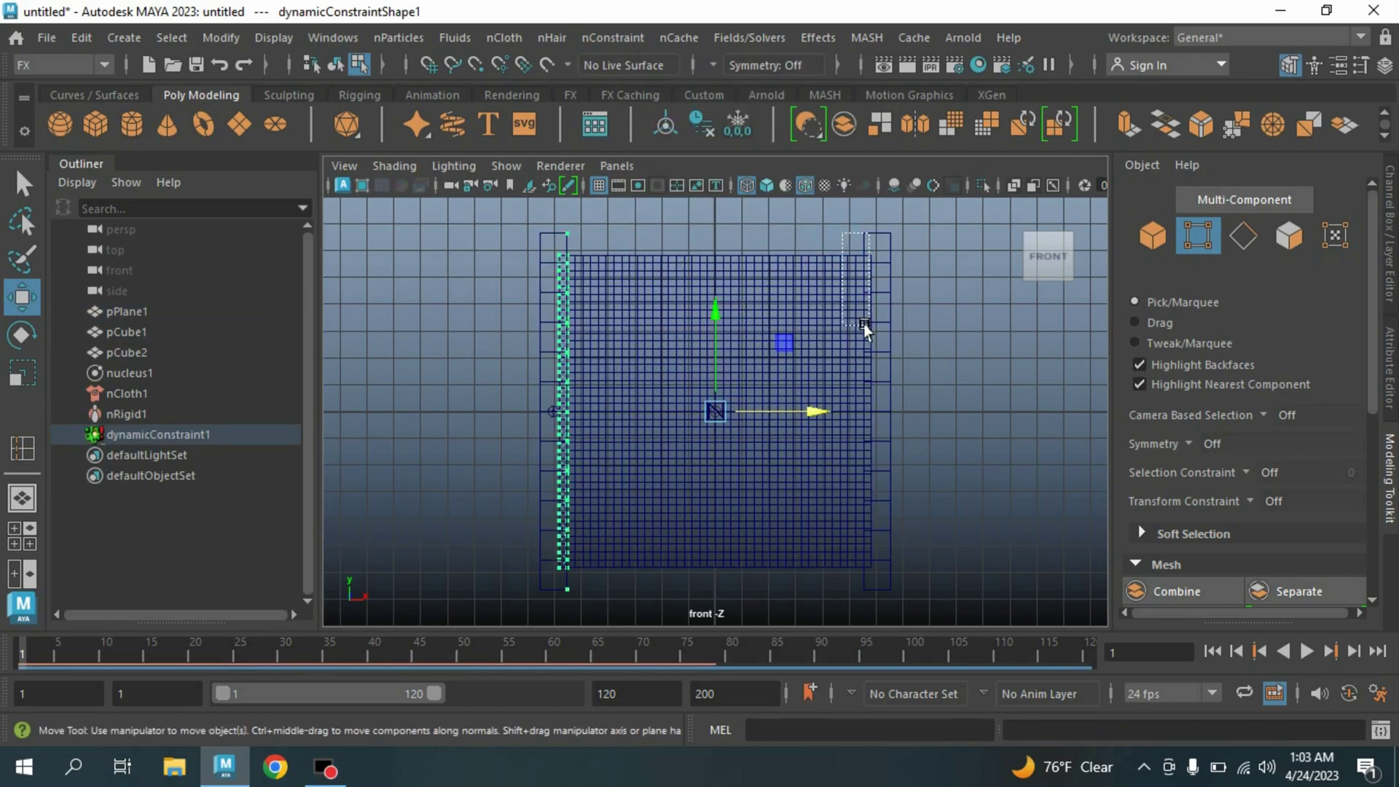
click(865, 329)
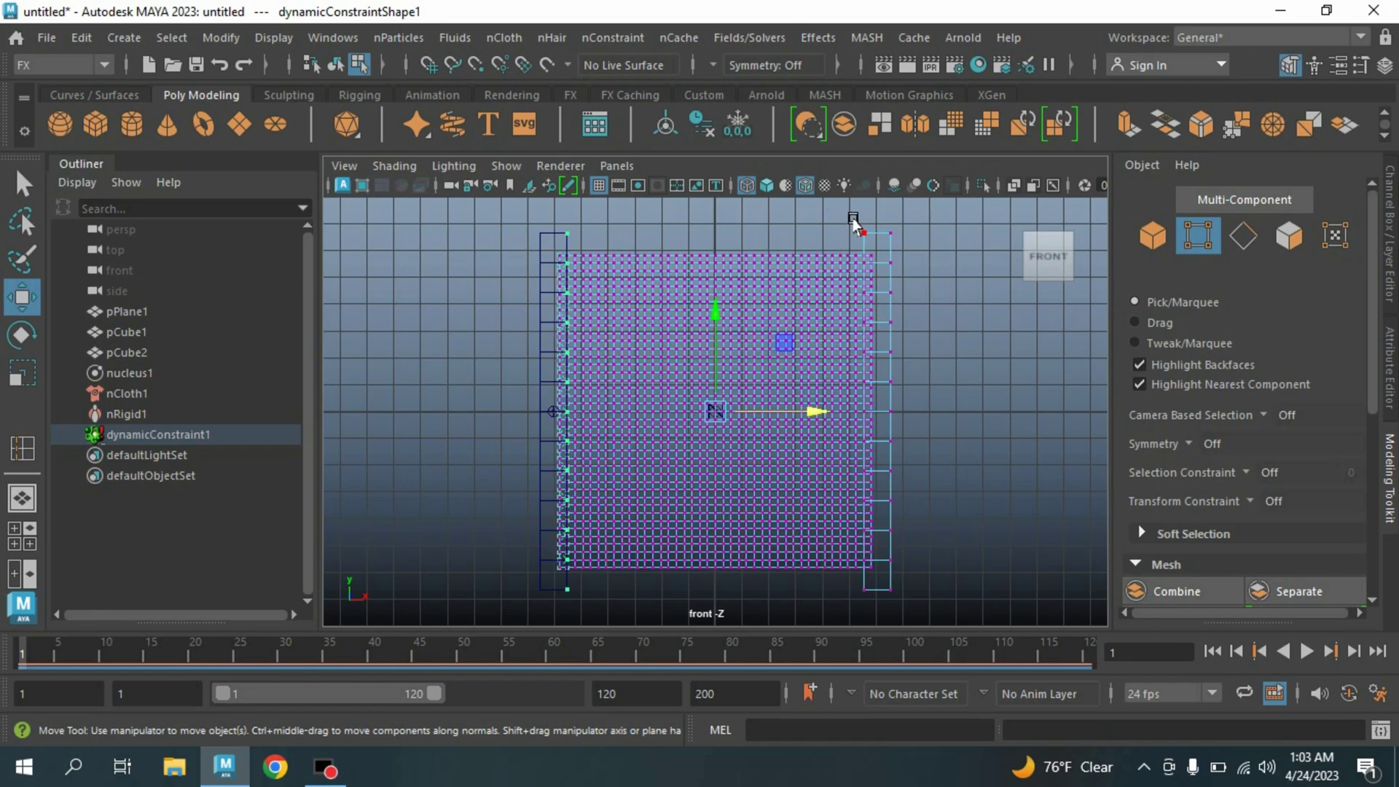
click(854, 207)
drag(851, 214, 877, 596)
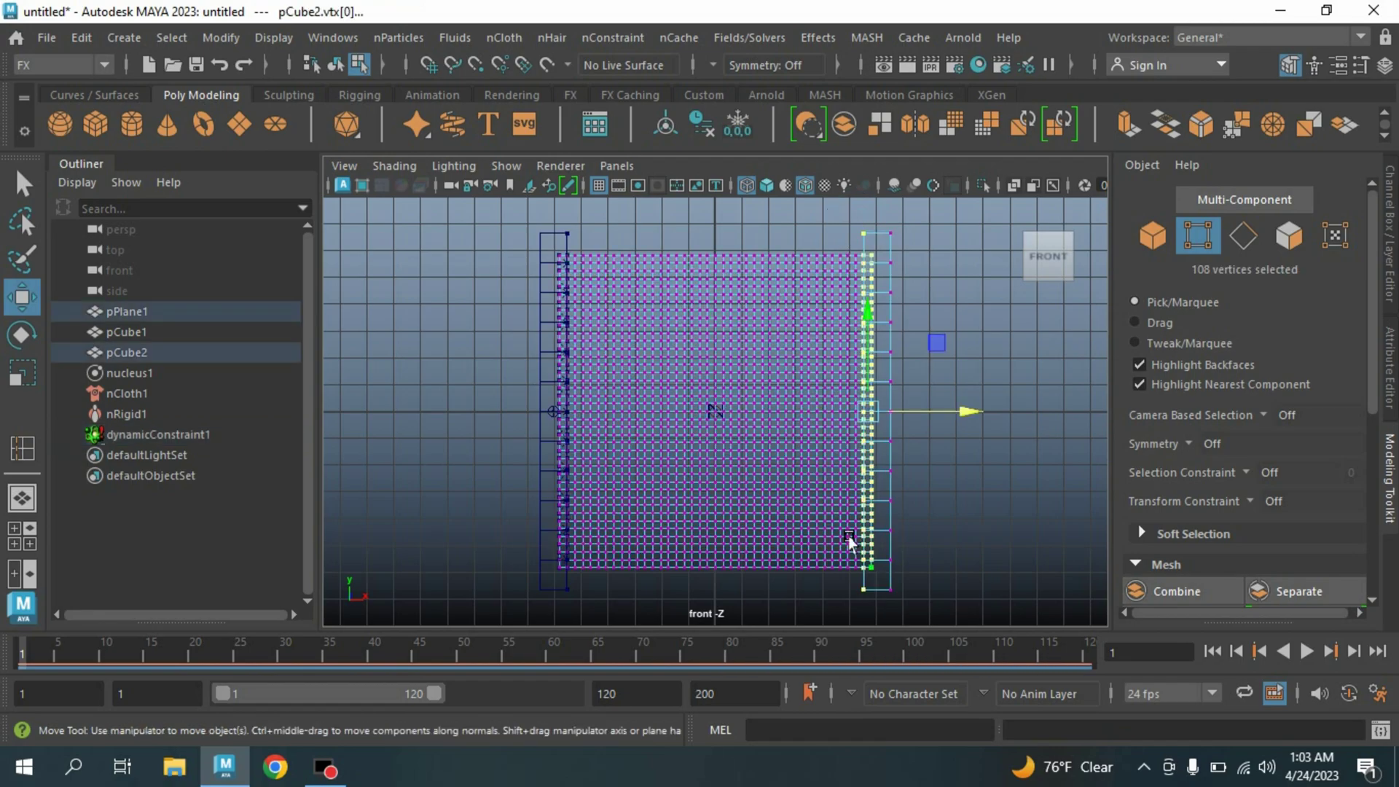
click(614, 38)
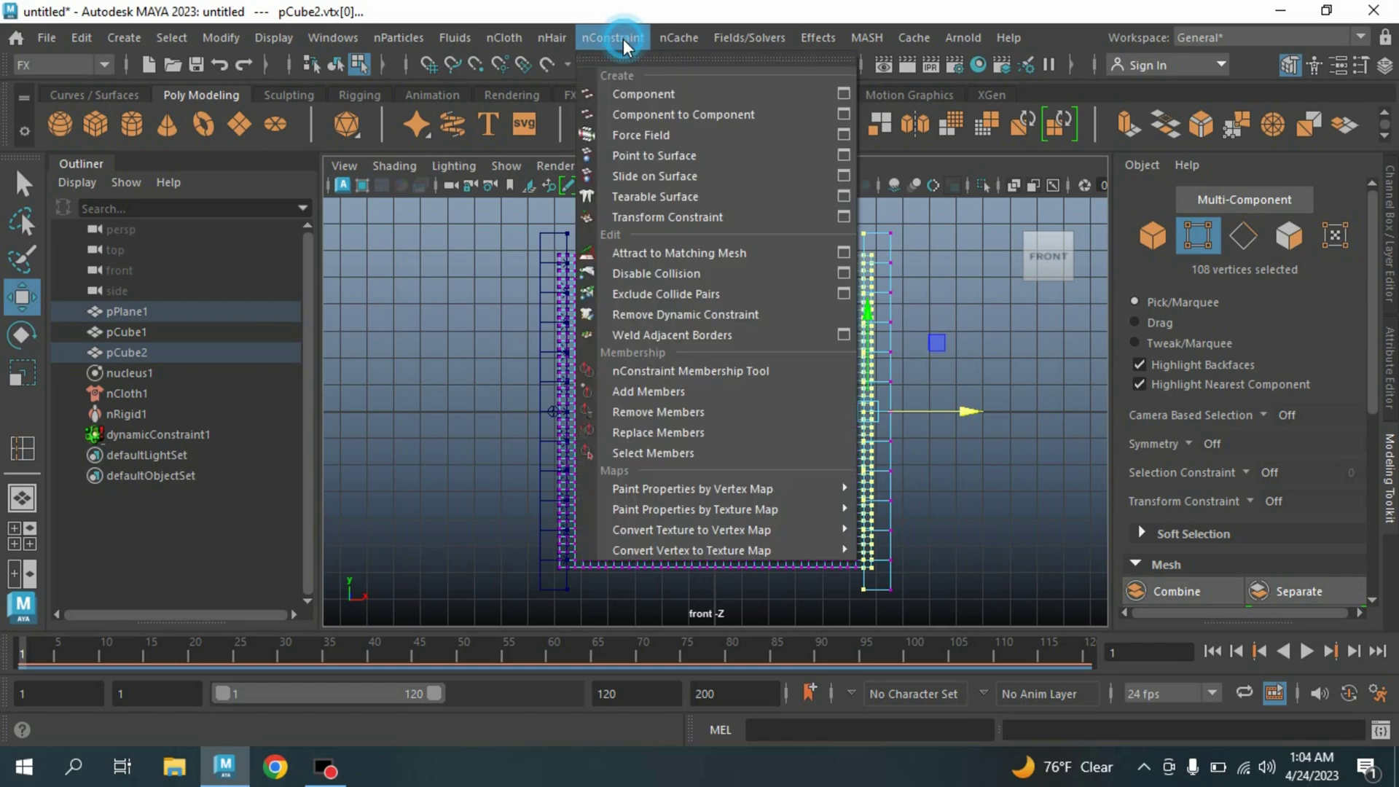
click(672, 117)
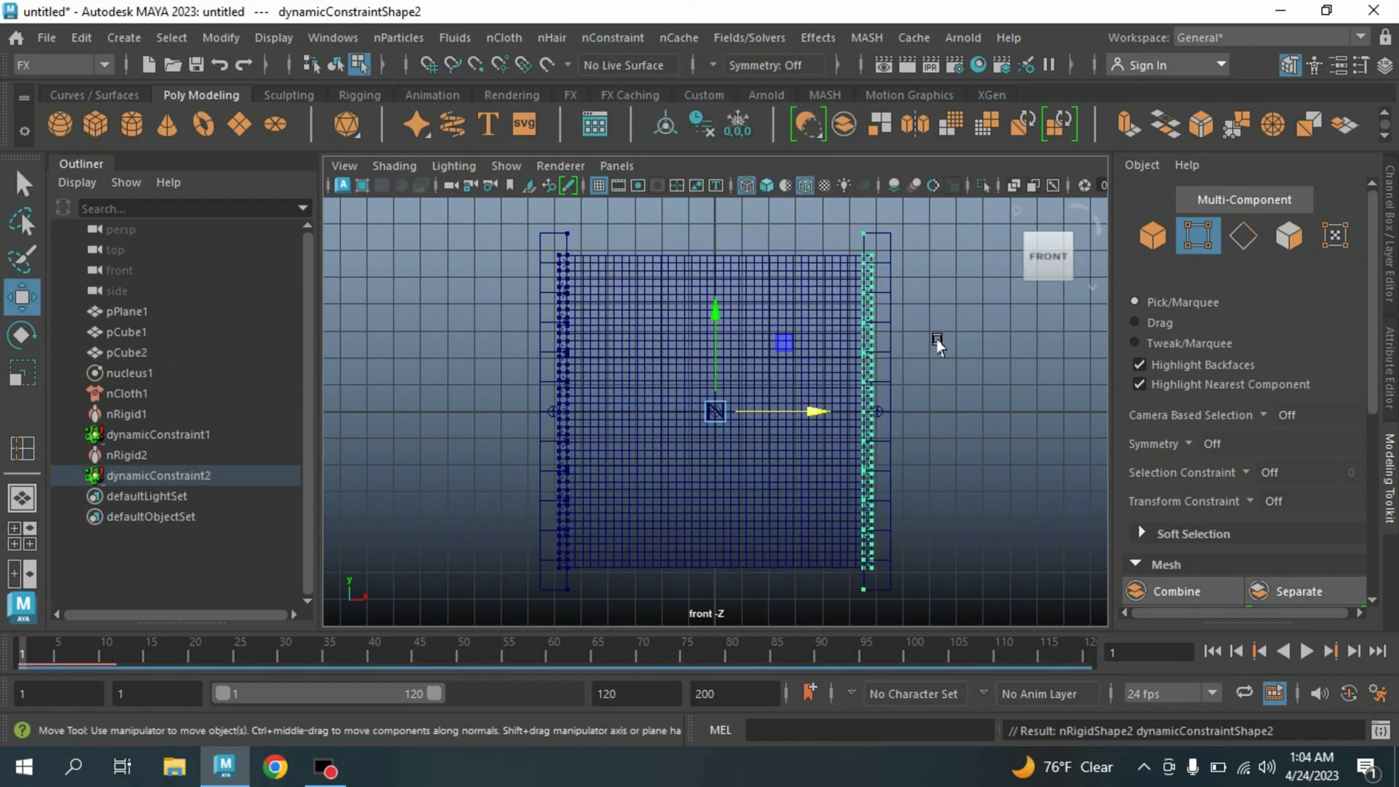
key(space)
key(space)
alt+drag(888, 389, 870, 380)
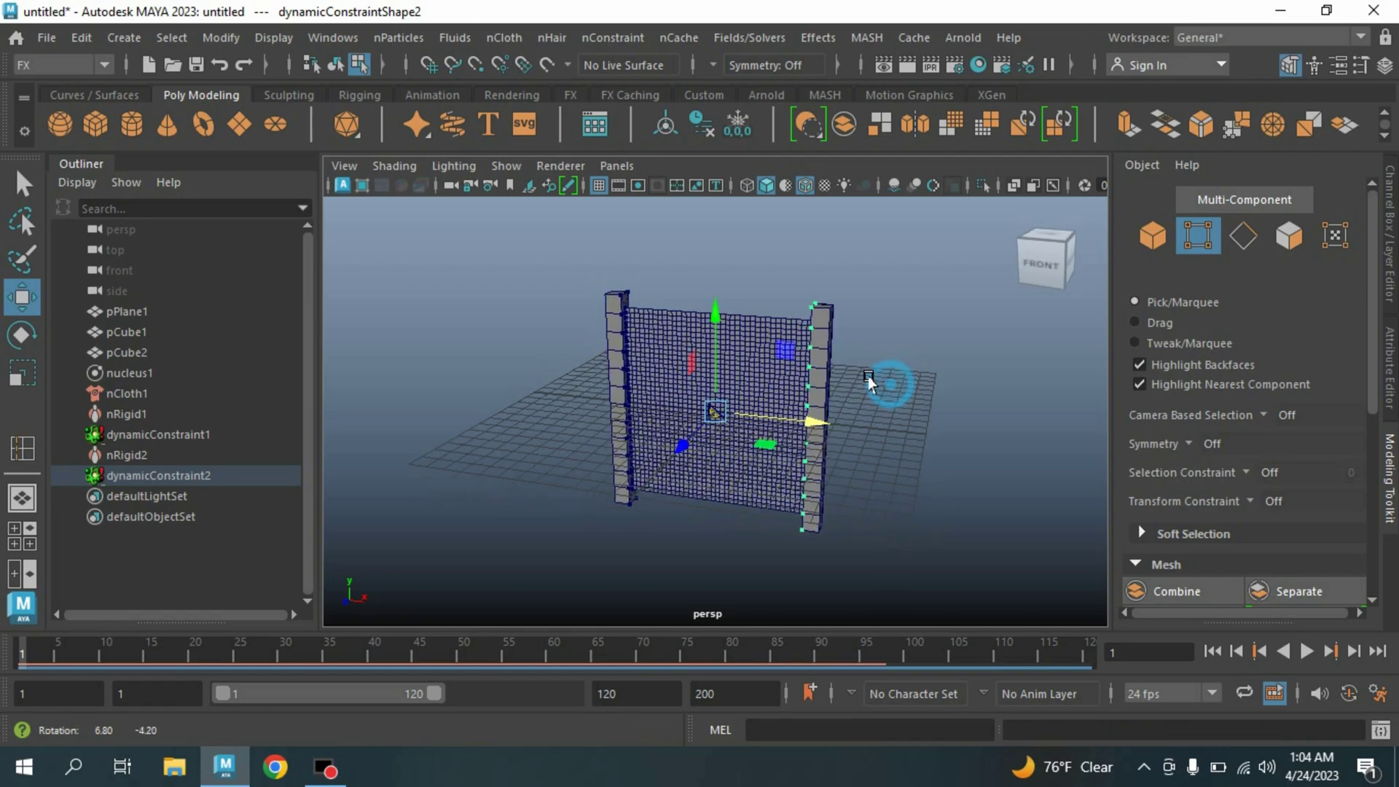
- Turn off wireframe on shaded and run the simulation, stopping at frame 29
click(802, 186)
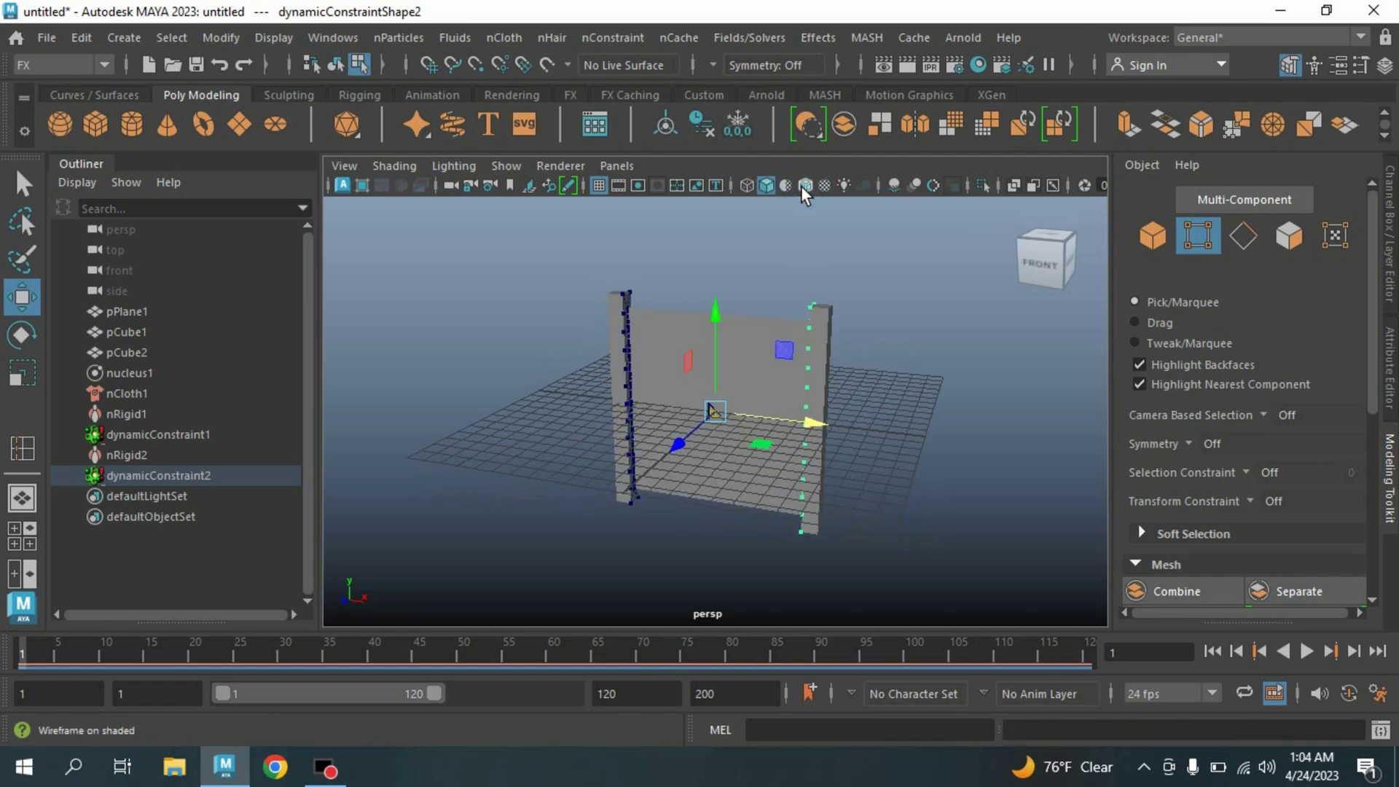
click(1306, 653)
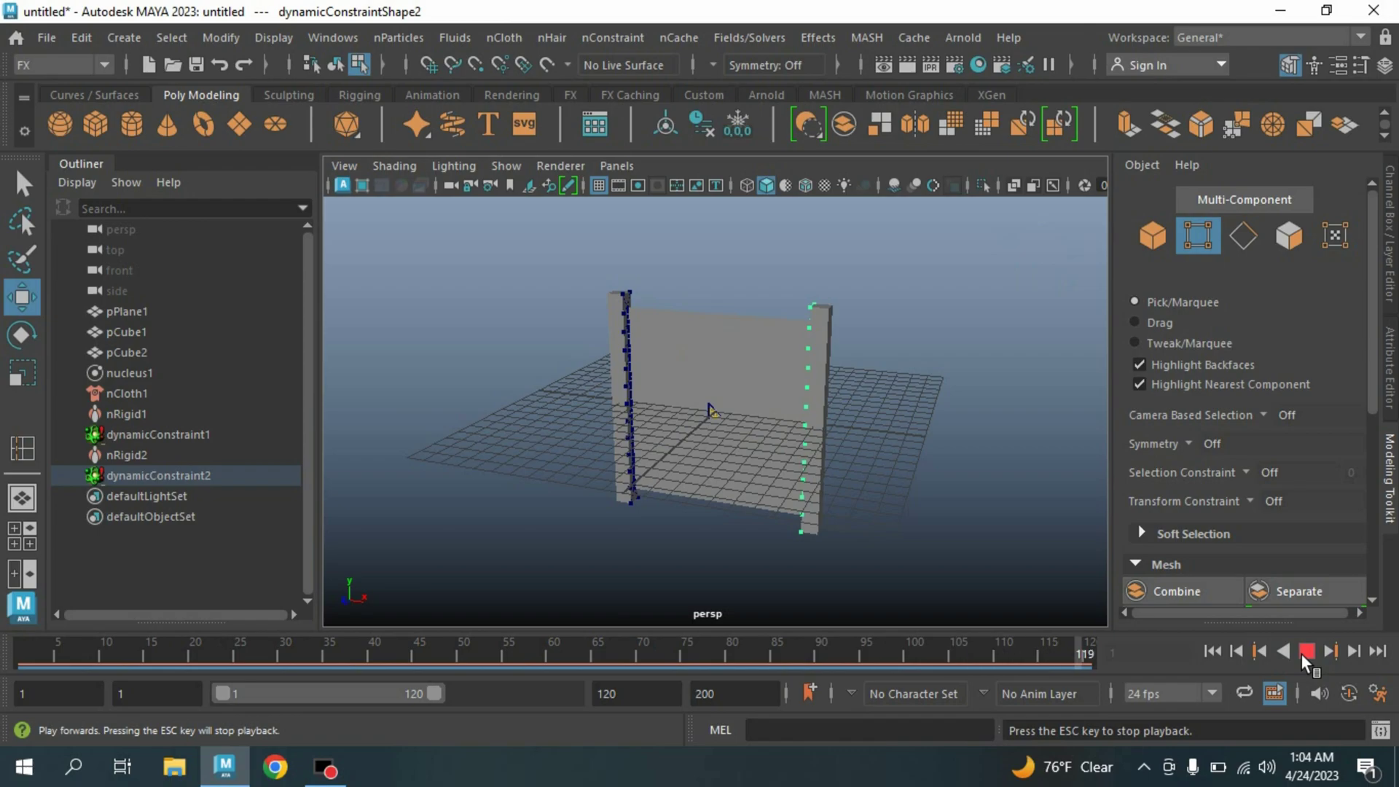
click(1308, 653)
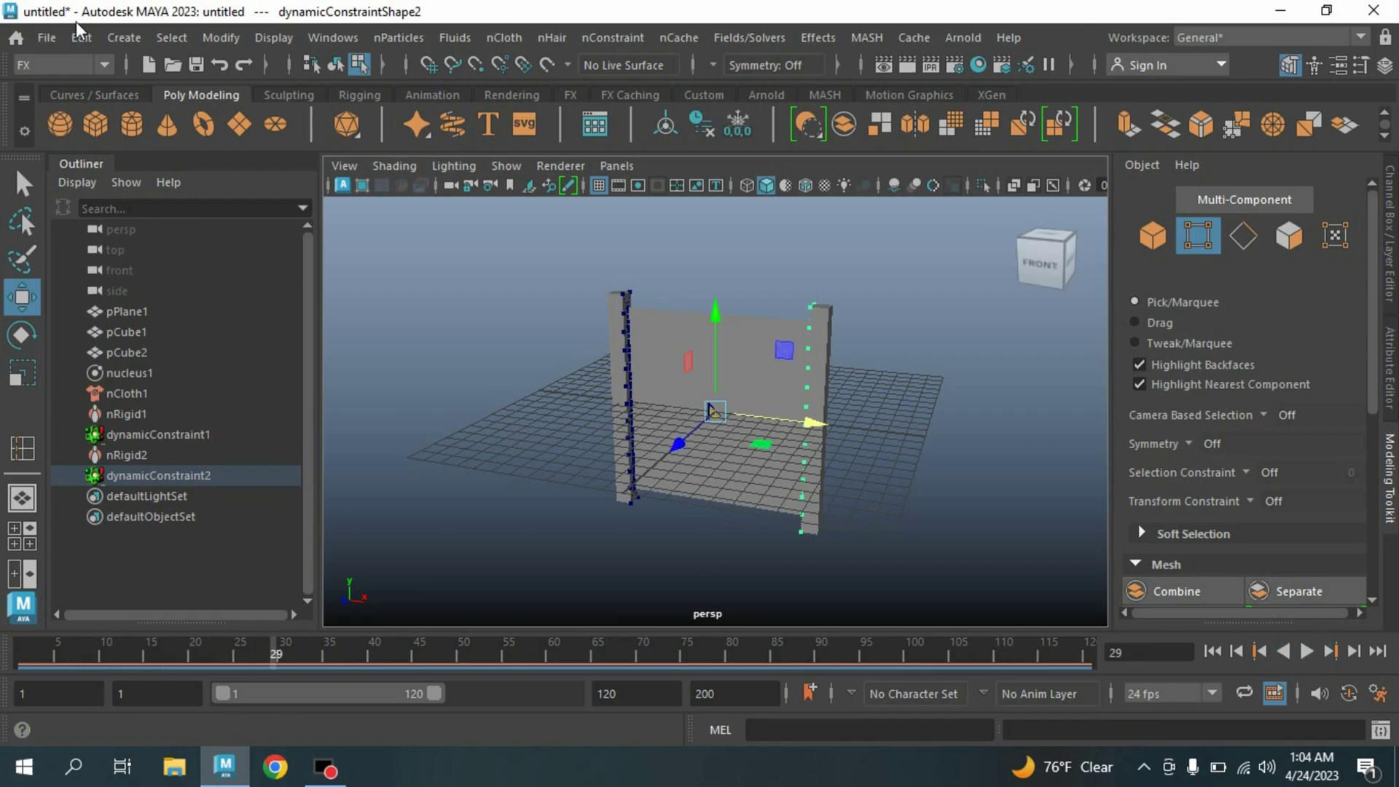
- Add a sphere in front of the cloth wall and set its position at frame 15
click(60, 126)
scroll(645, 440, down, 3)
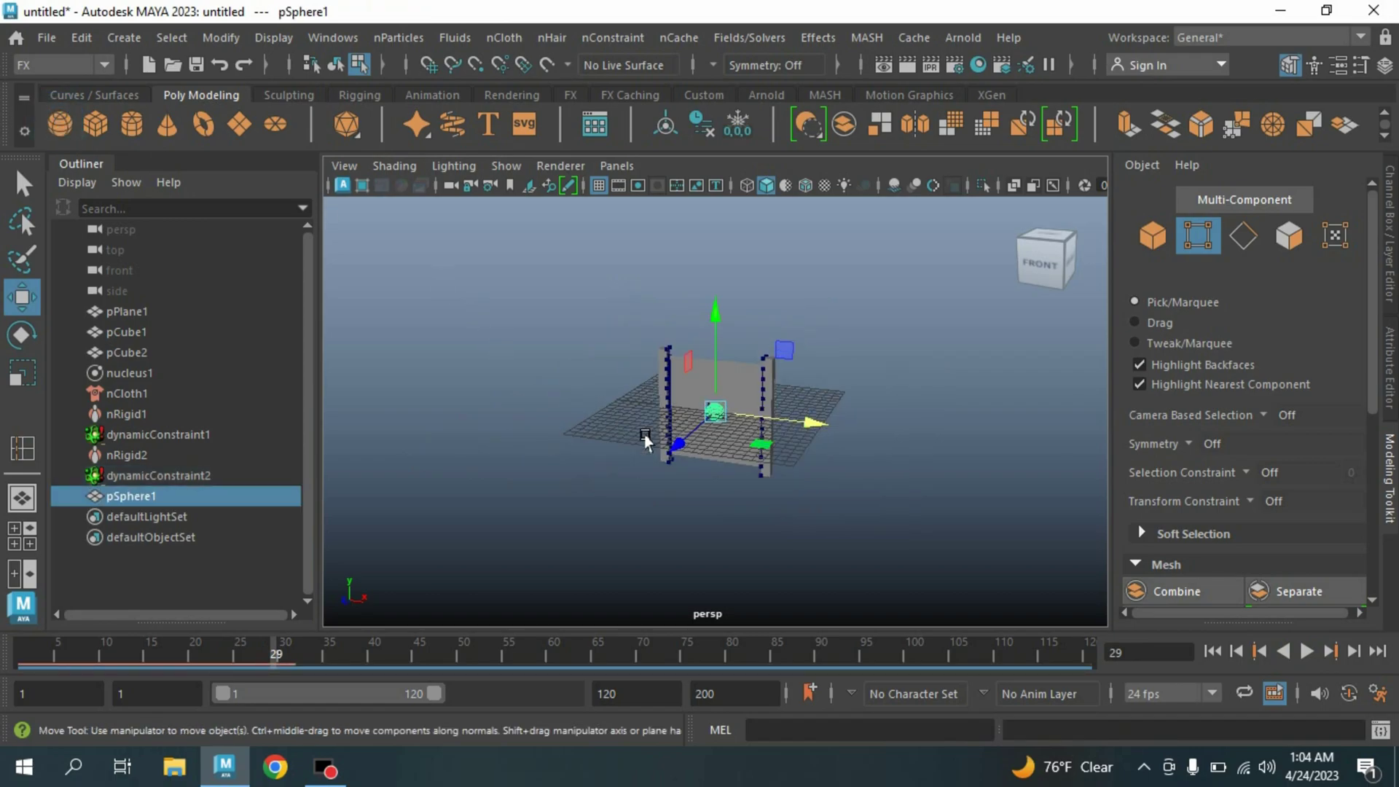
drag(672, 450, 594, 500)
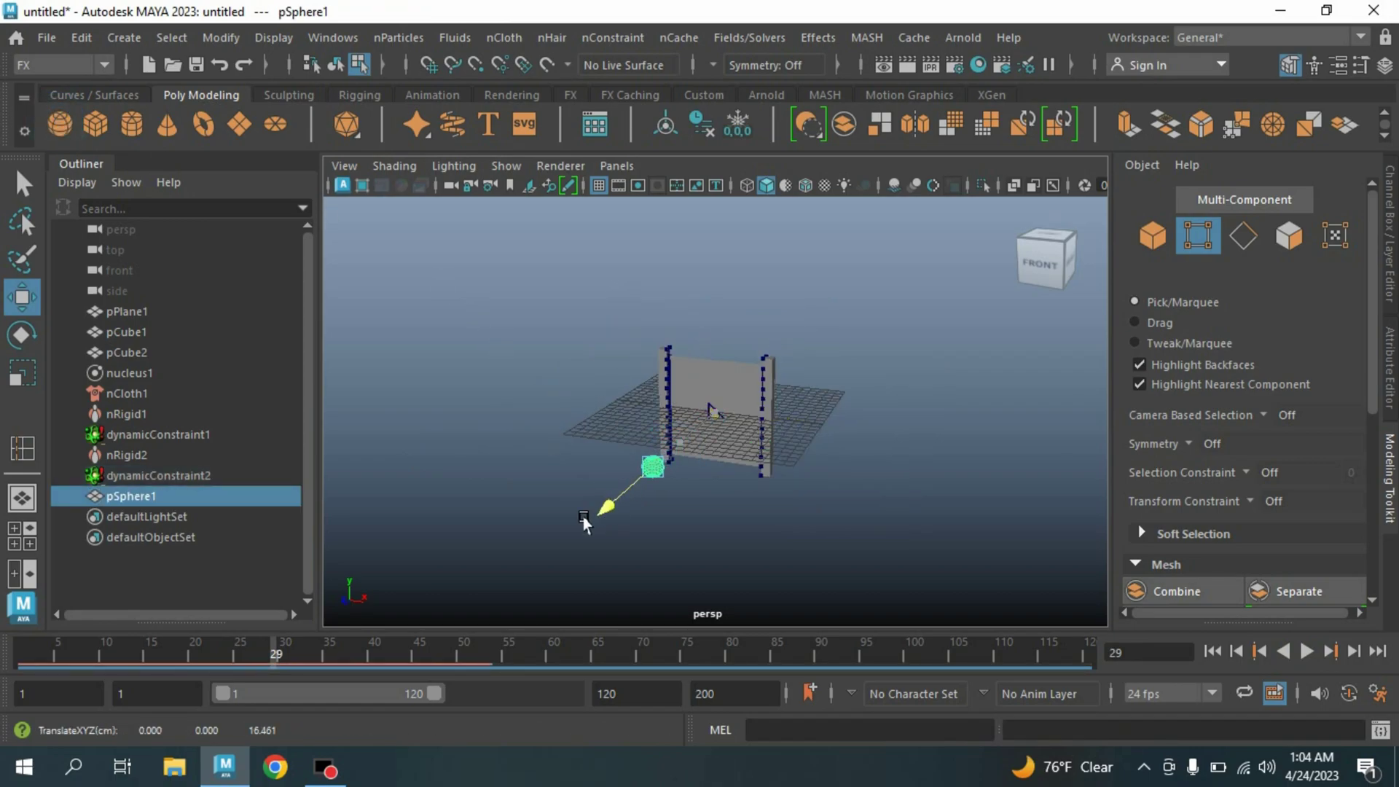
click(1213, 652)
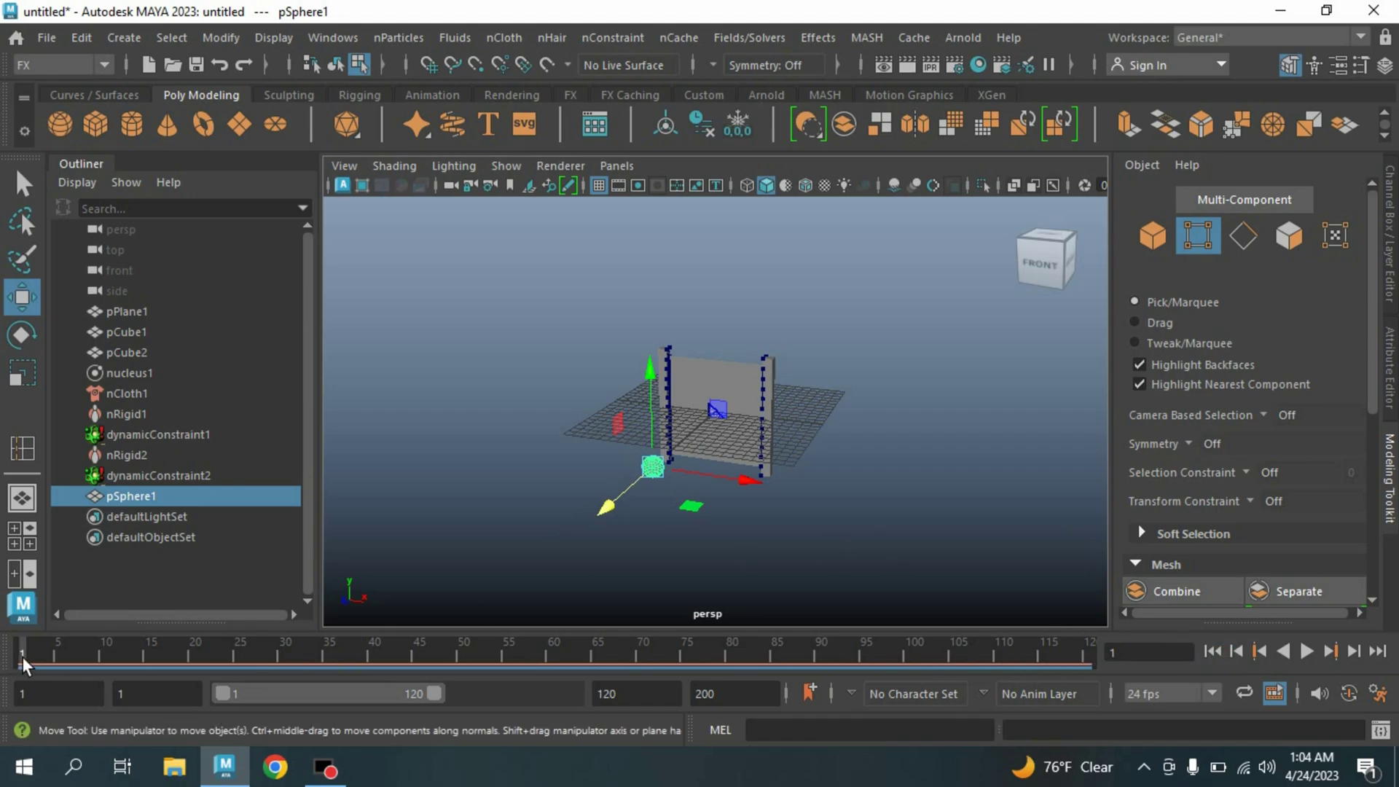
key(alt+v)
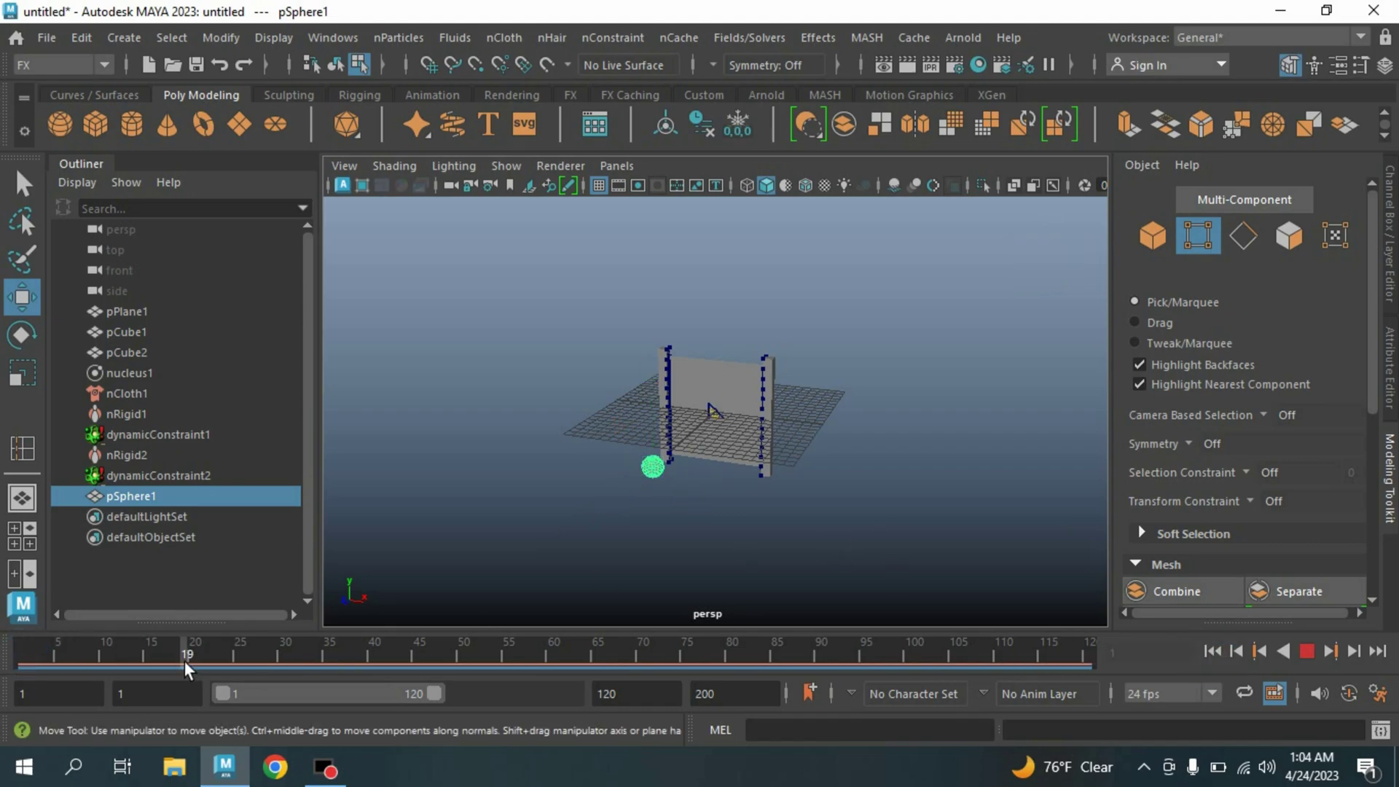
click(149, 660)
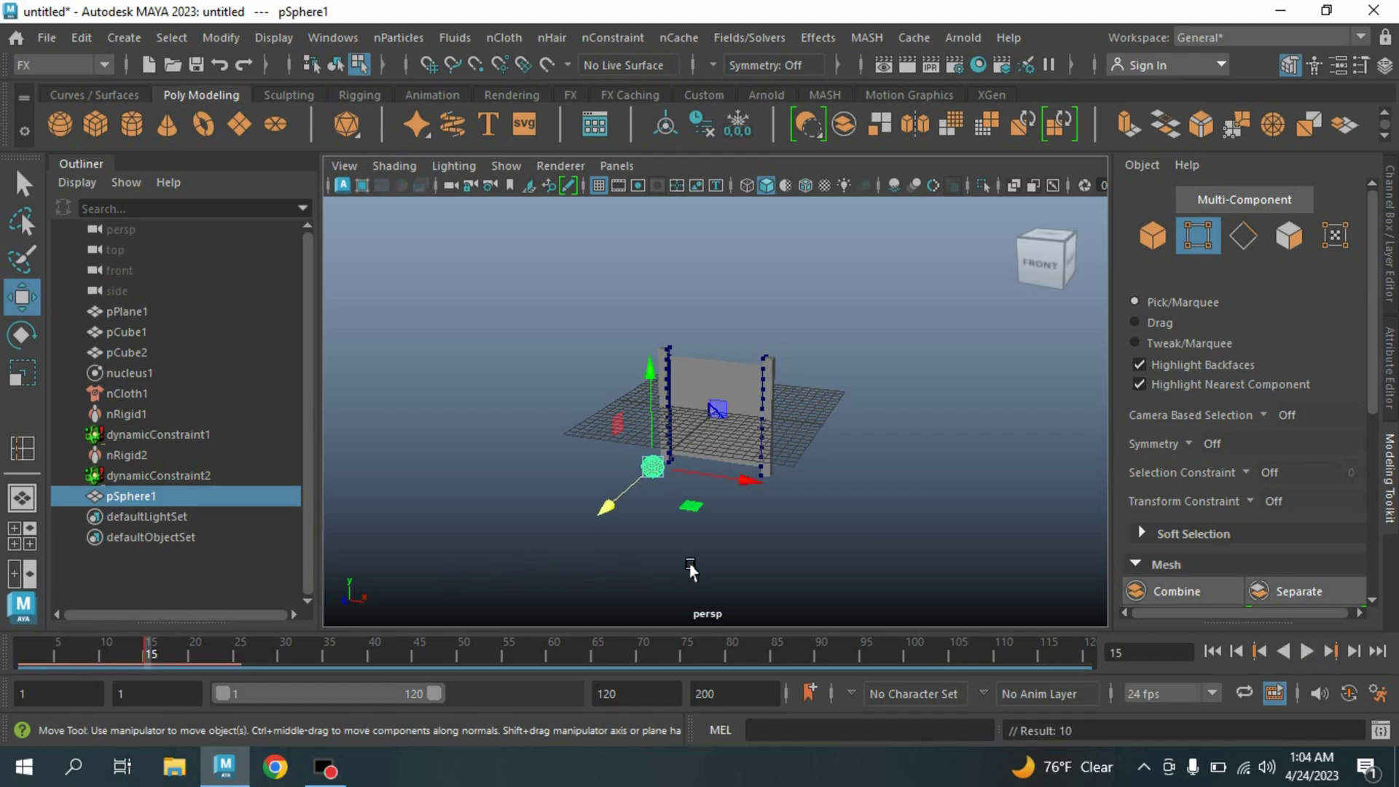
- At frame 40, move the sphere through to behind the cloth wall
alt+drag(781, 550, 675, 577)
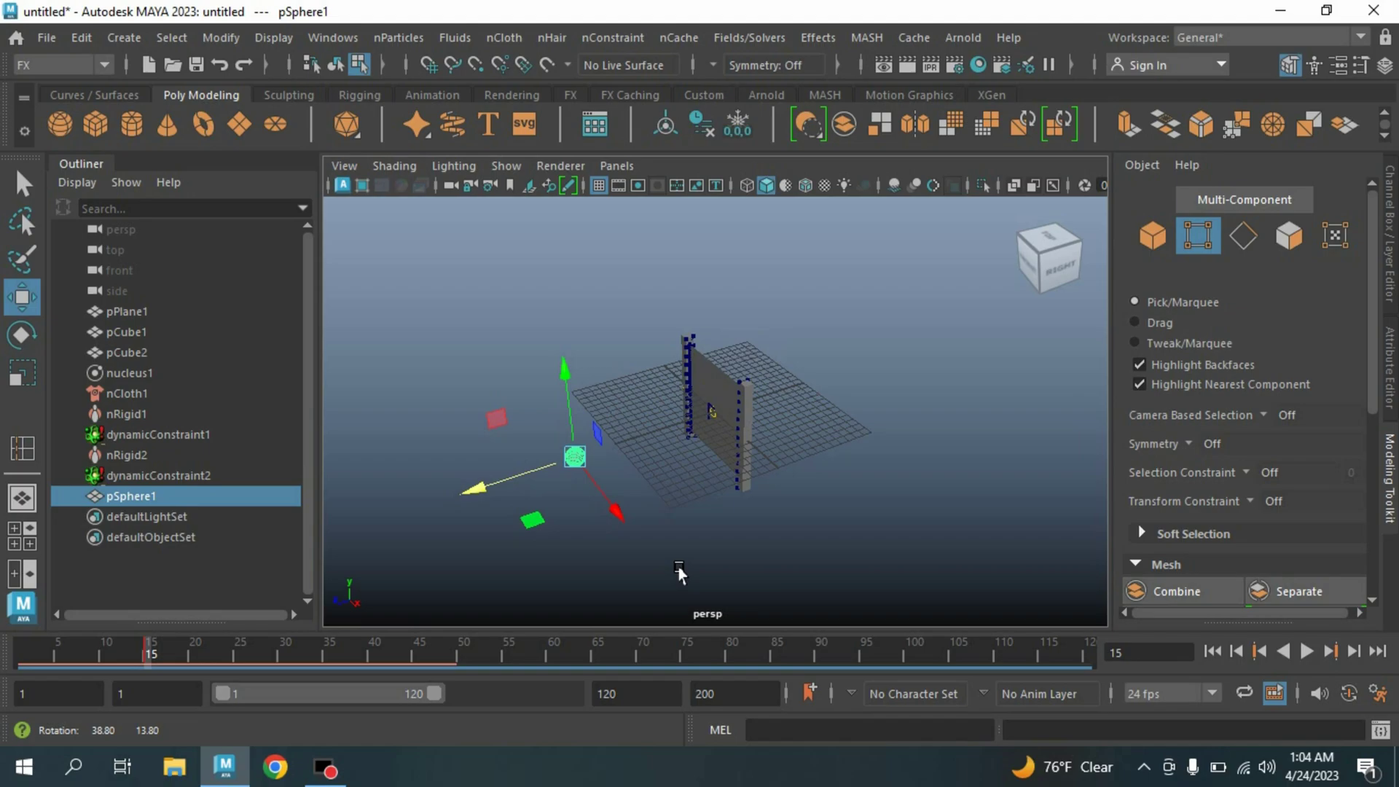
drag(145, 656, 314, 657)
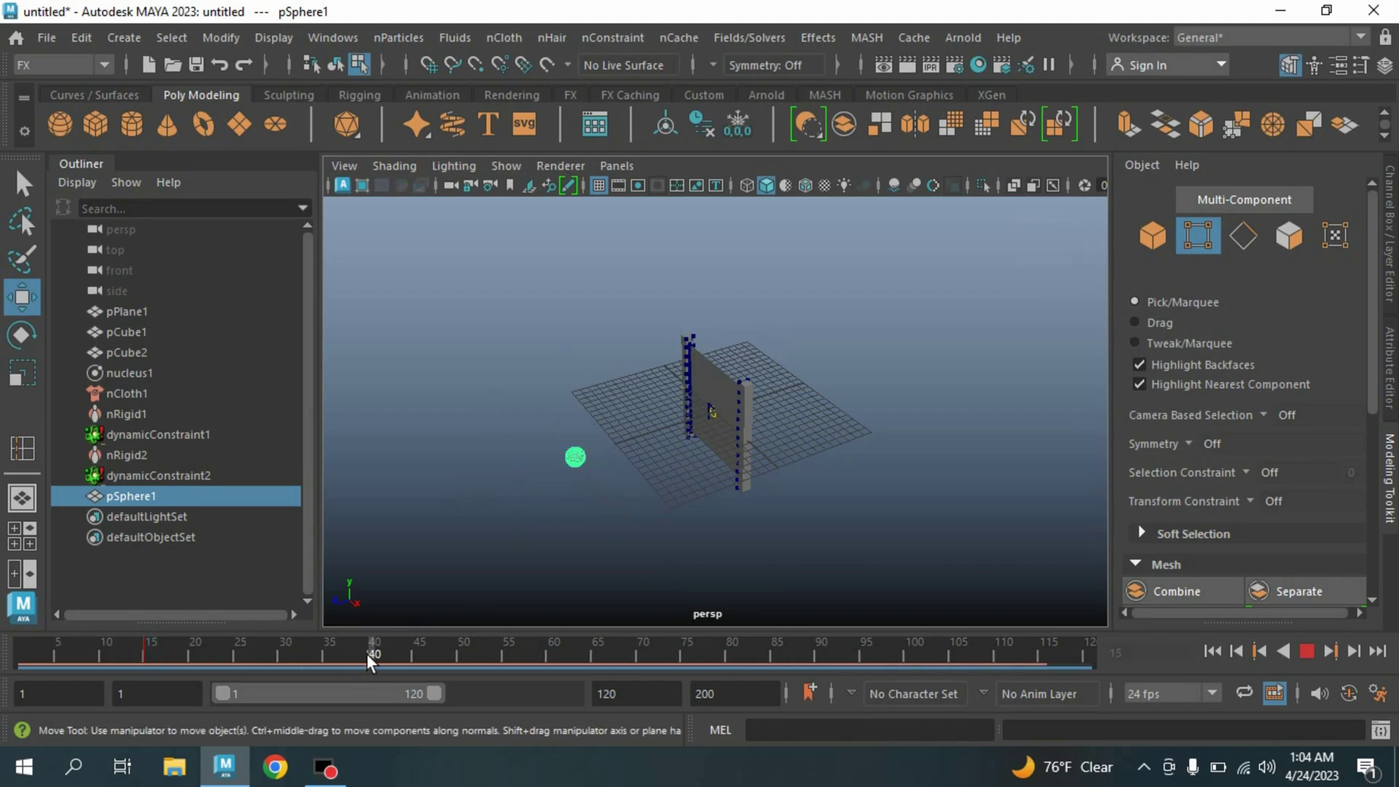
alt+drag(656, 481, 629, 509)
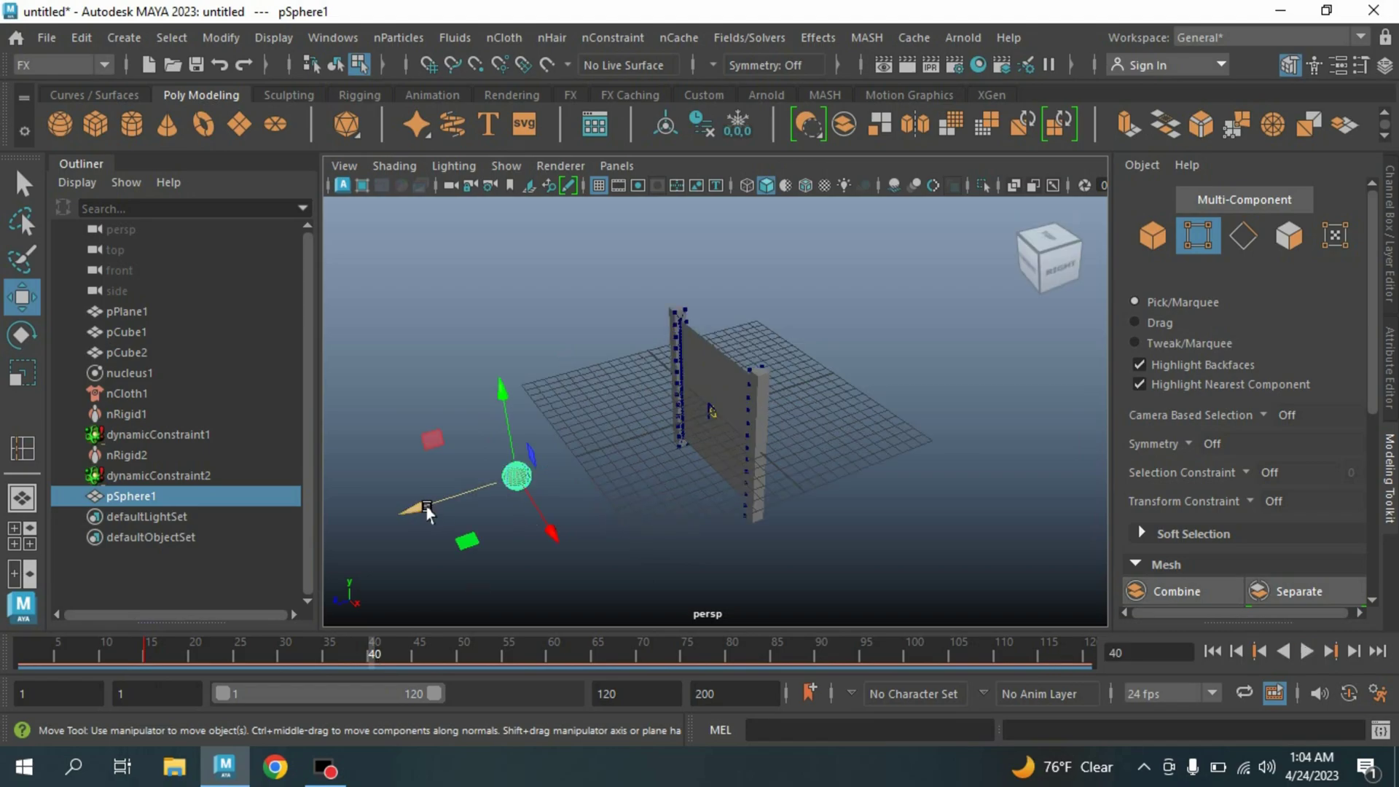
drag(522, 484, 743, 436)
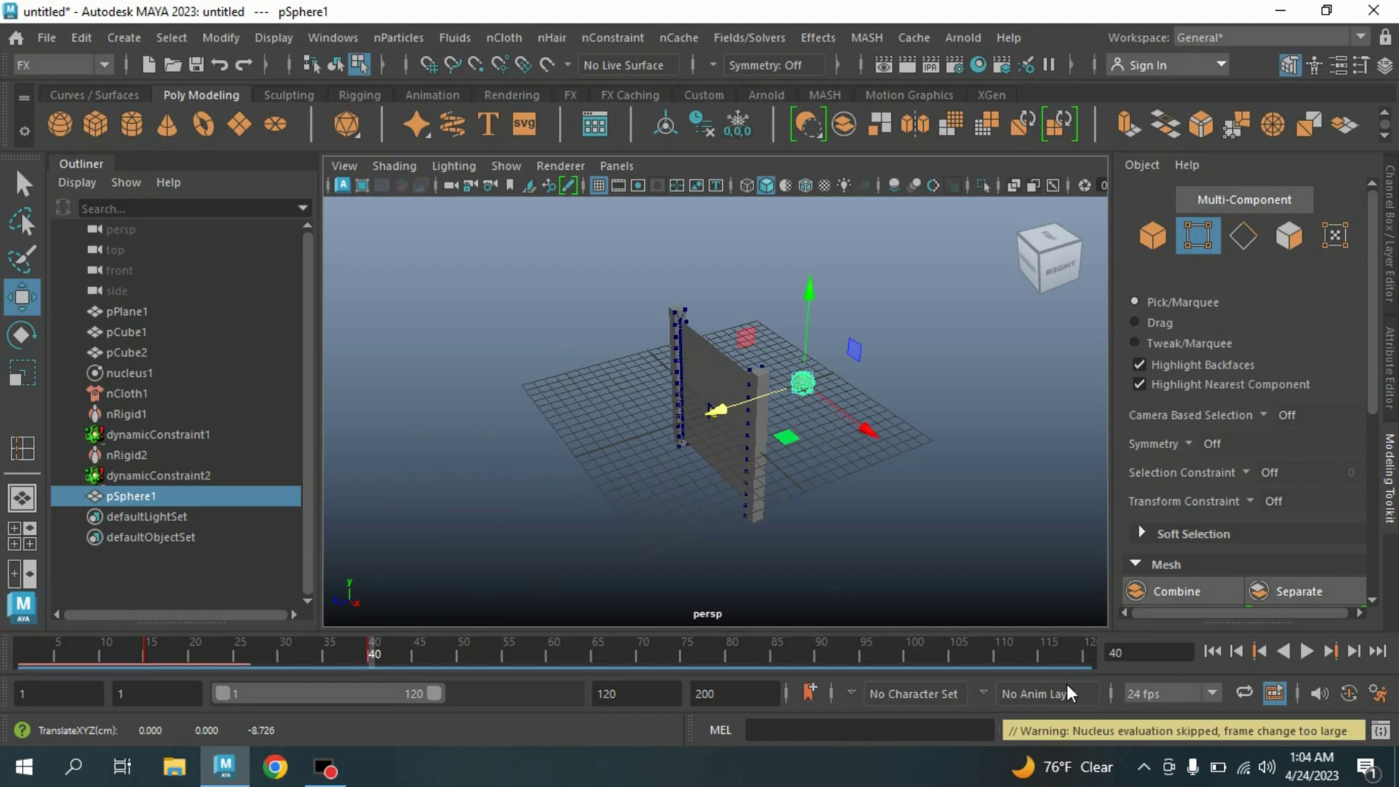
click(1212, 652)
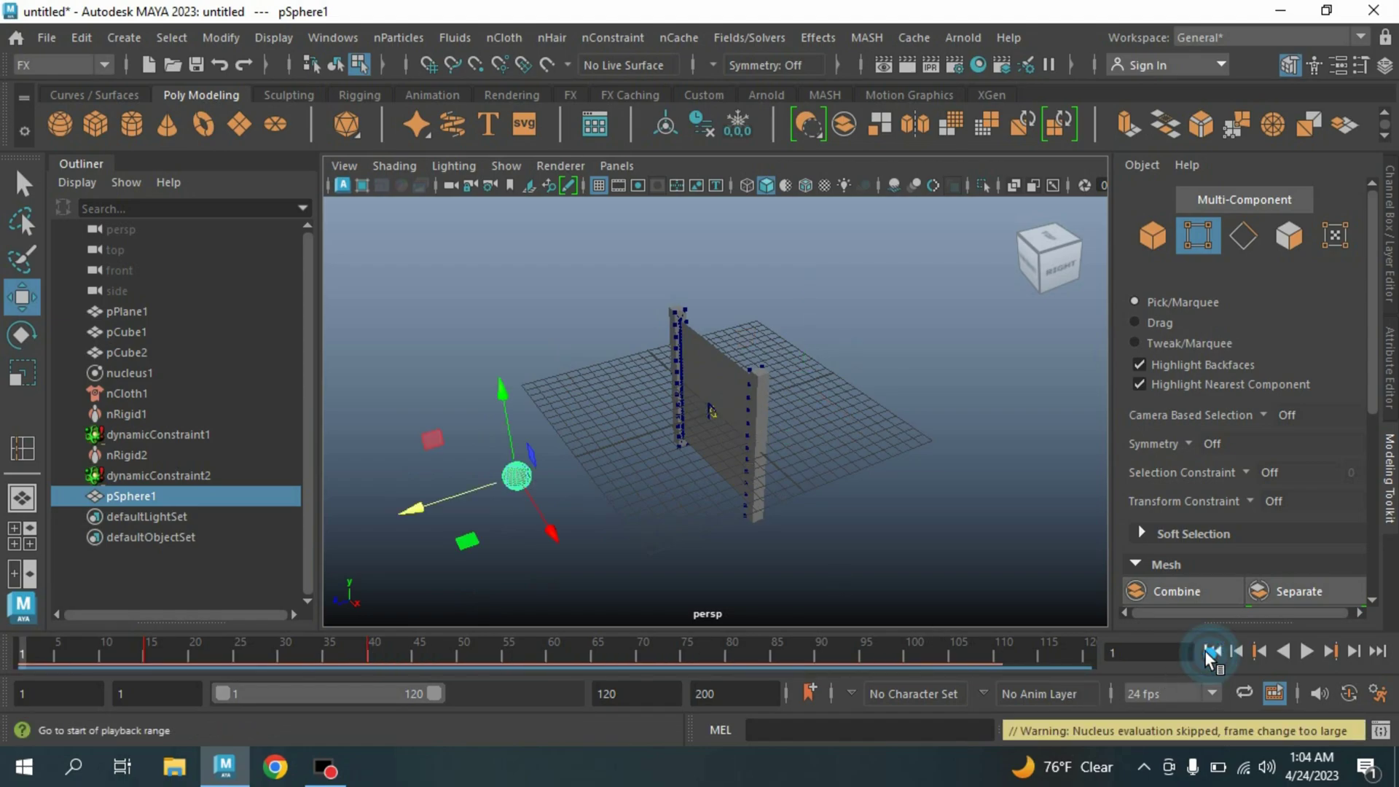
- Select pPlane1 and pSphere1 as objects and make the sphere a passive collider (nRigid3)
alt+drag(664, 526, 728, 506)
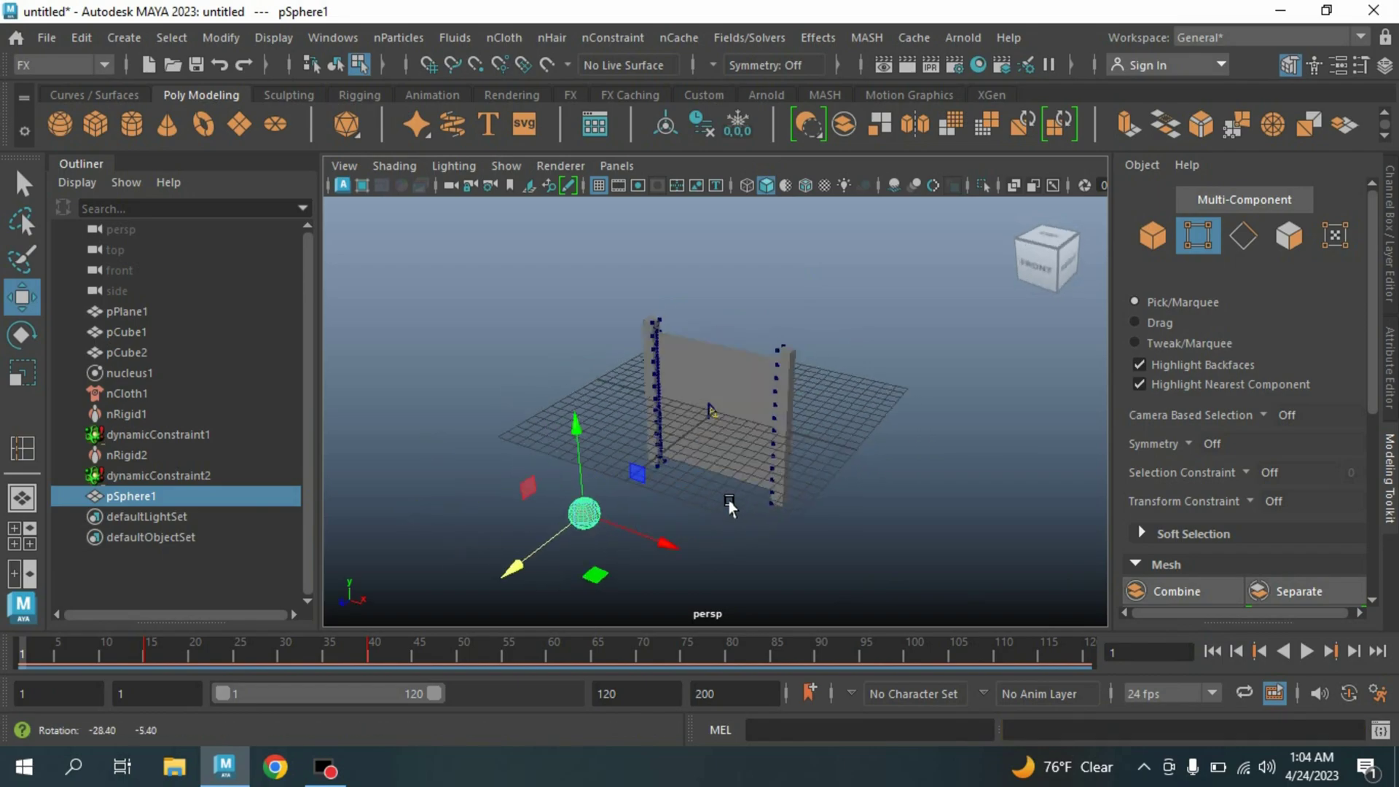
click(722, 368)
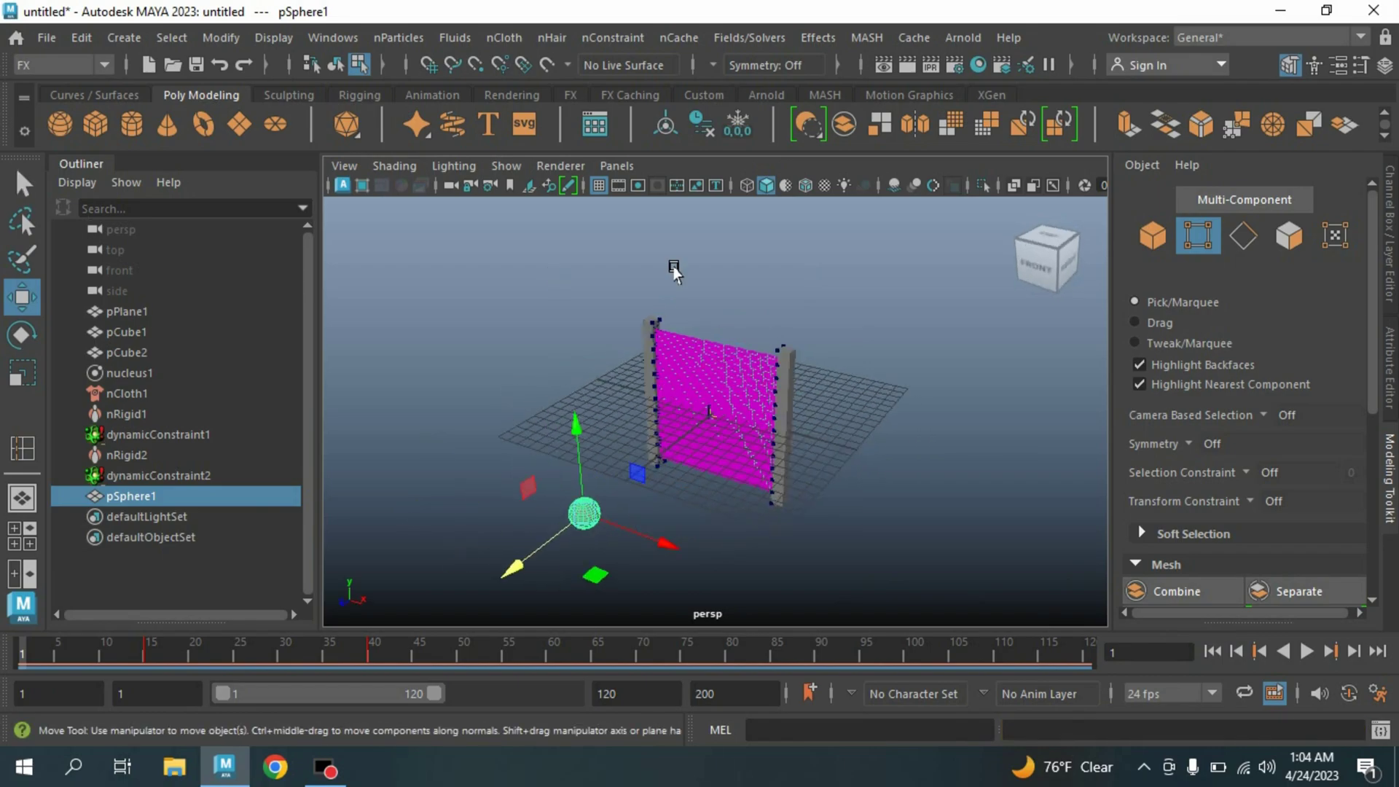
click(1154, 237)
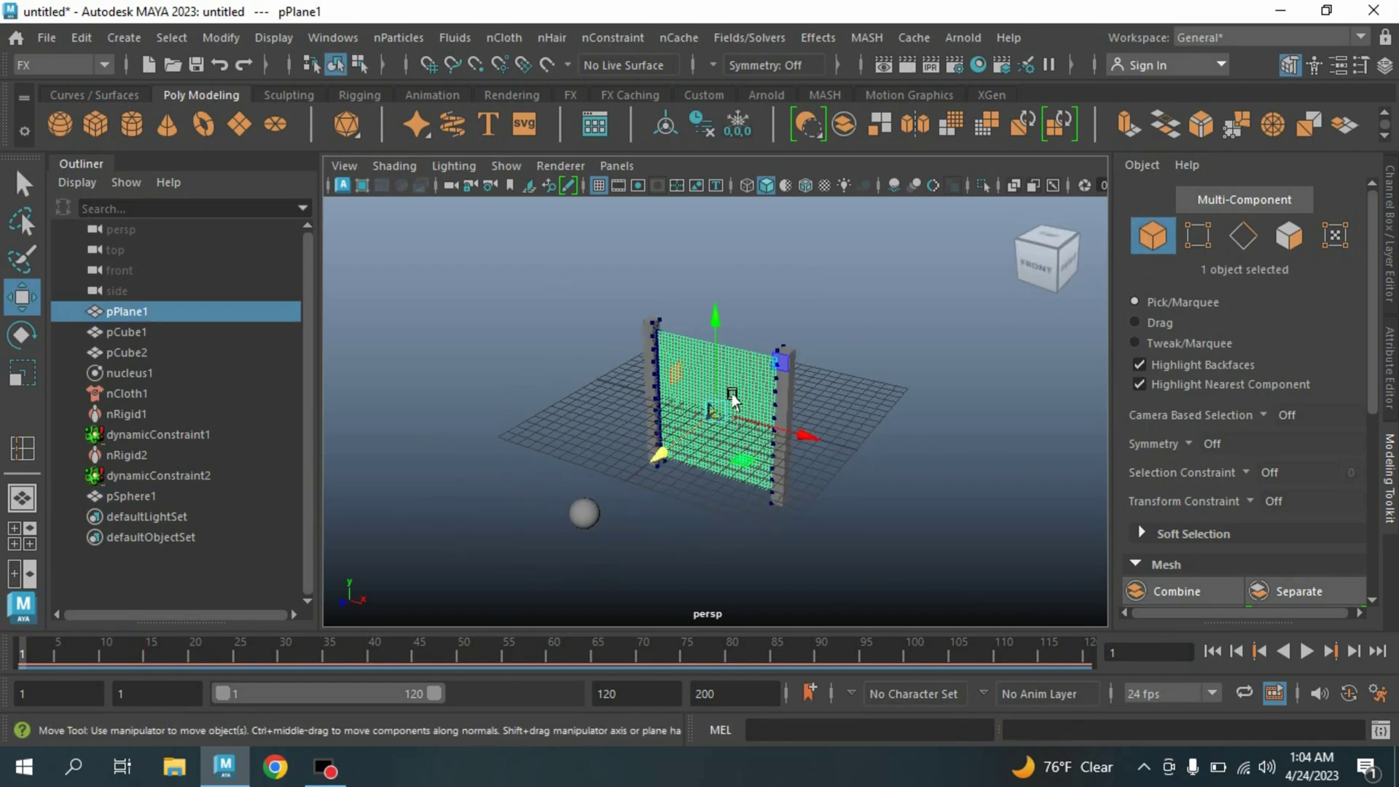
shift+click(579, 516)
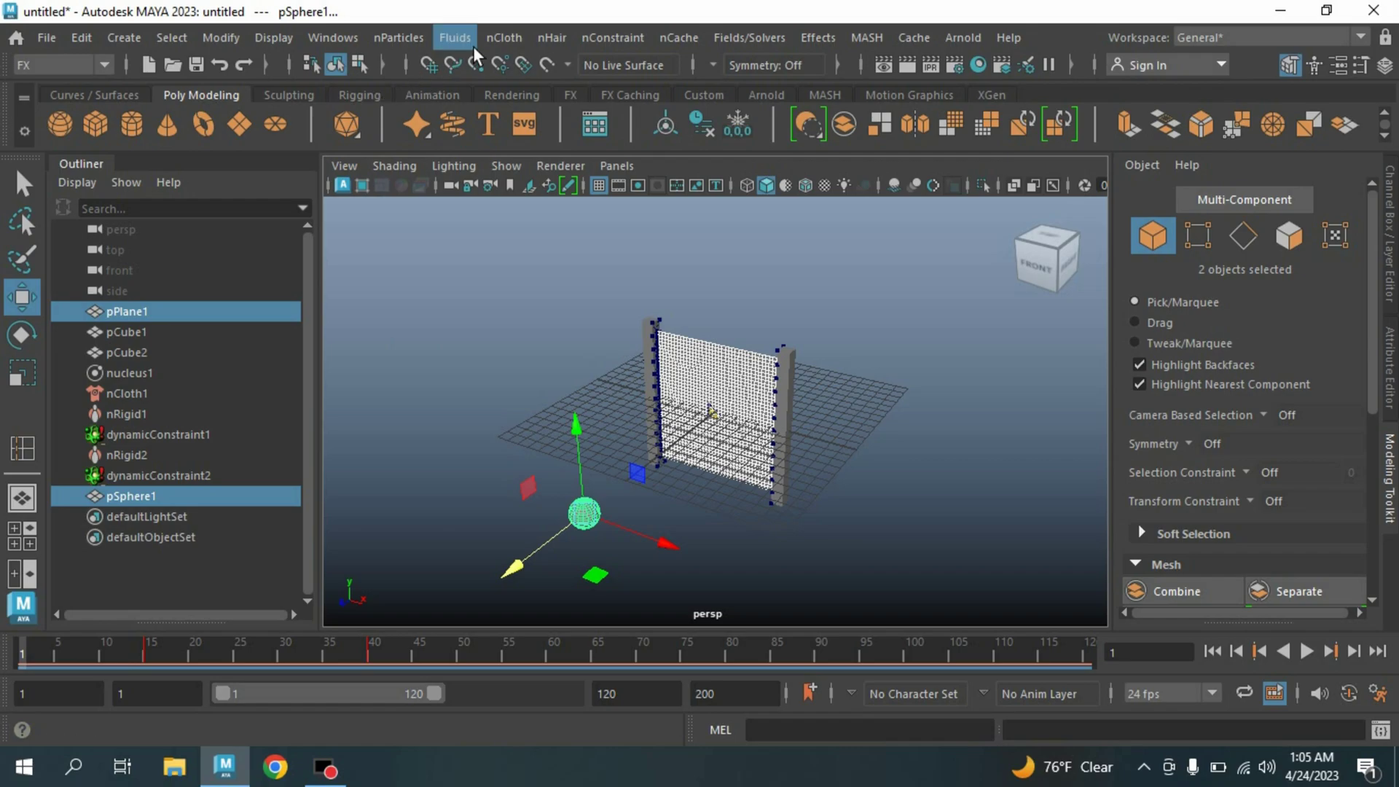
click(503, 37)
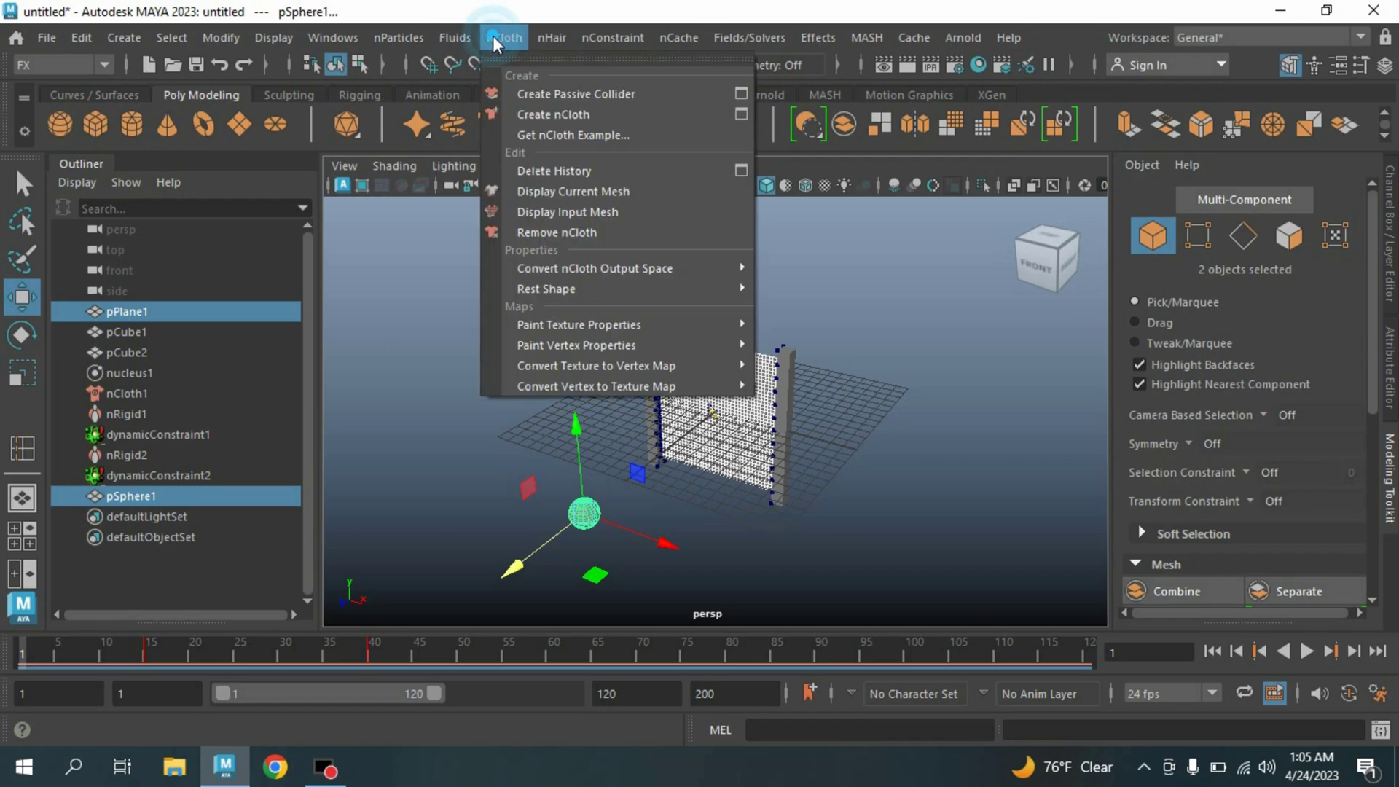
click(558, 97)
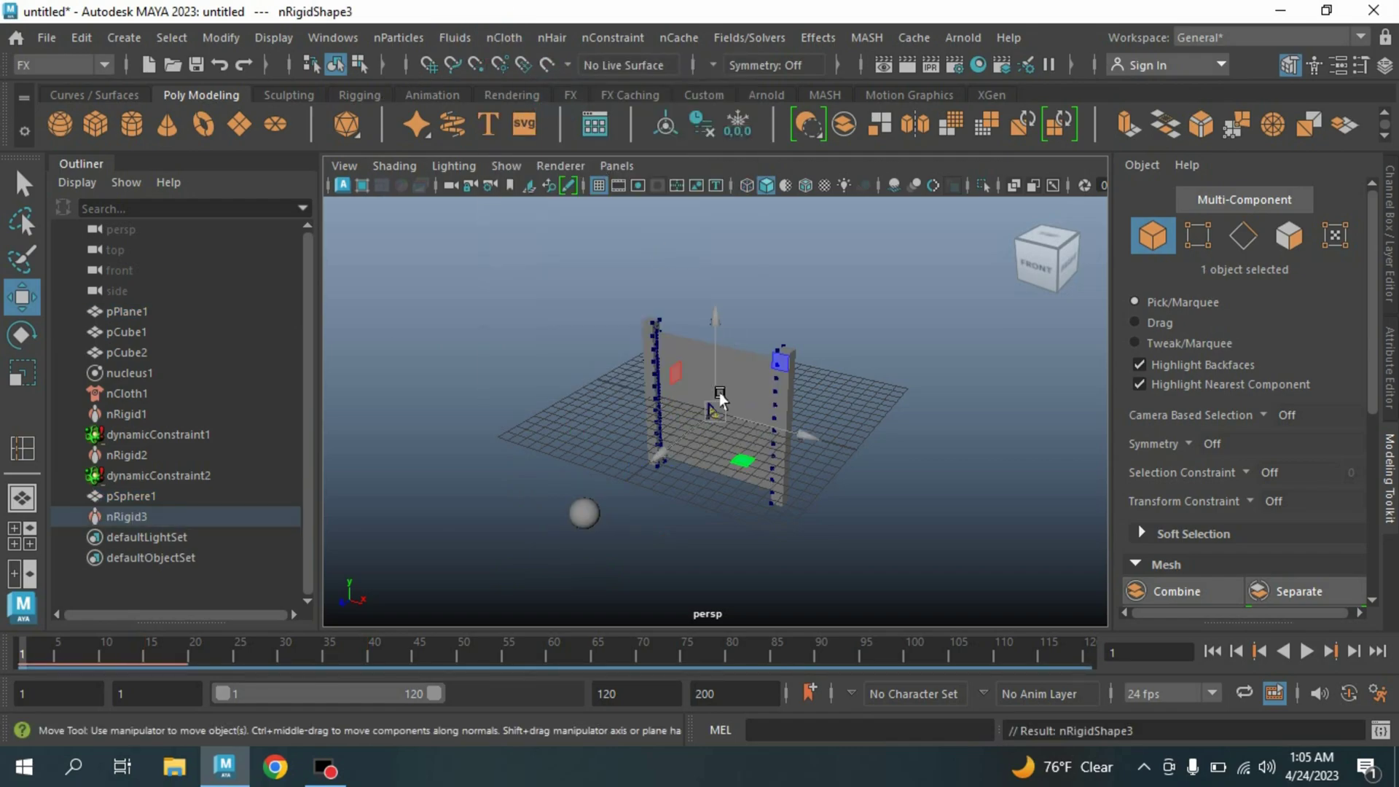
- Test the sphere-cloth collision in playback with brighter viewport lighting, then rewind to start
click(1308, 652)
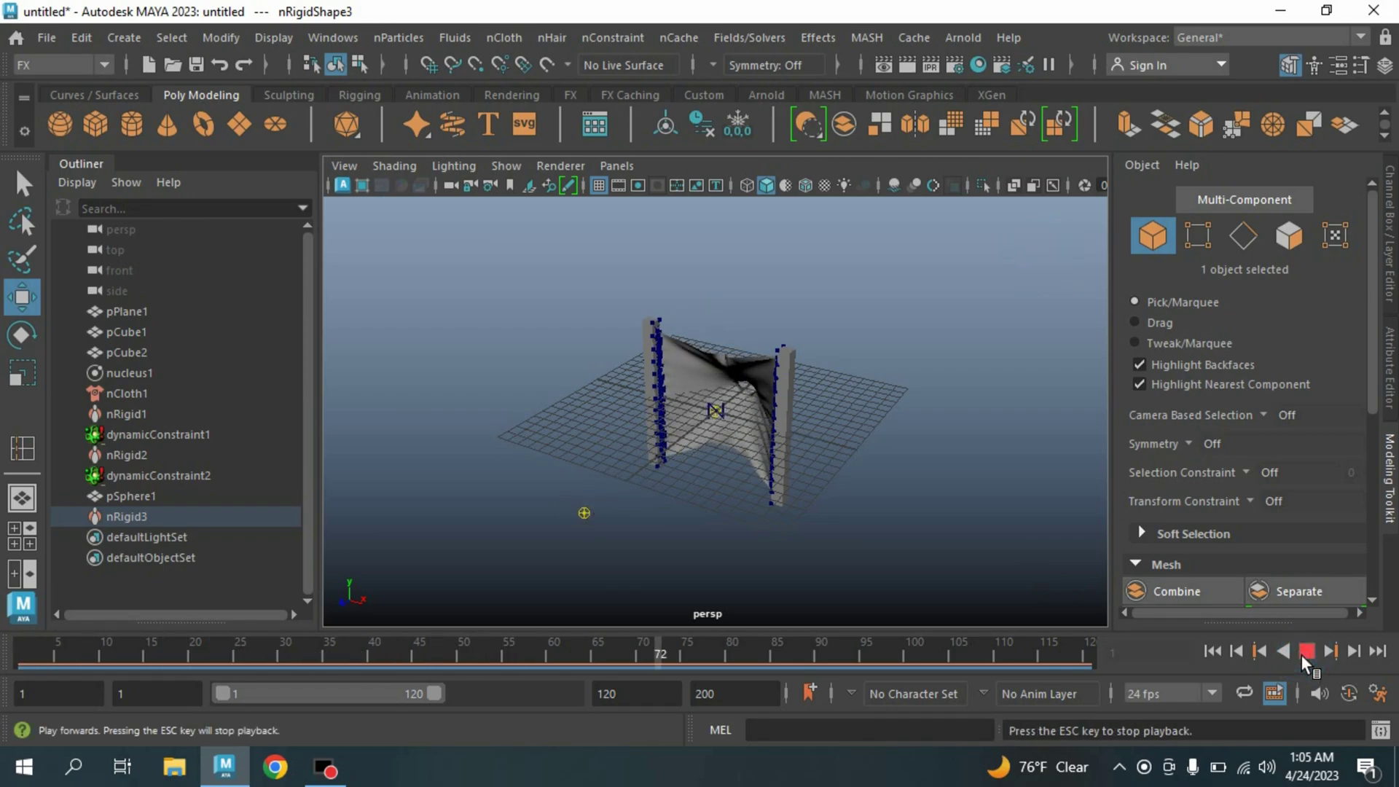
click(1302, 654)
alt+drag(895, 513, 775, 516)
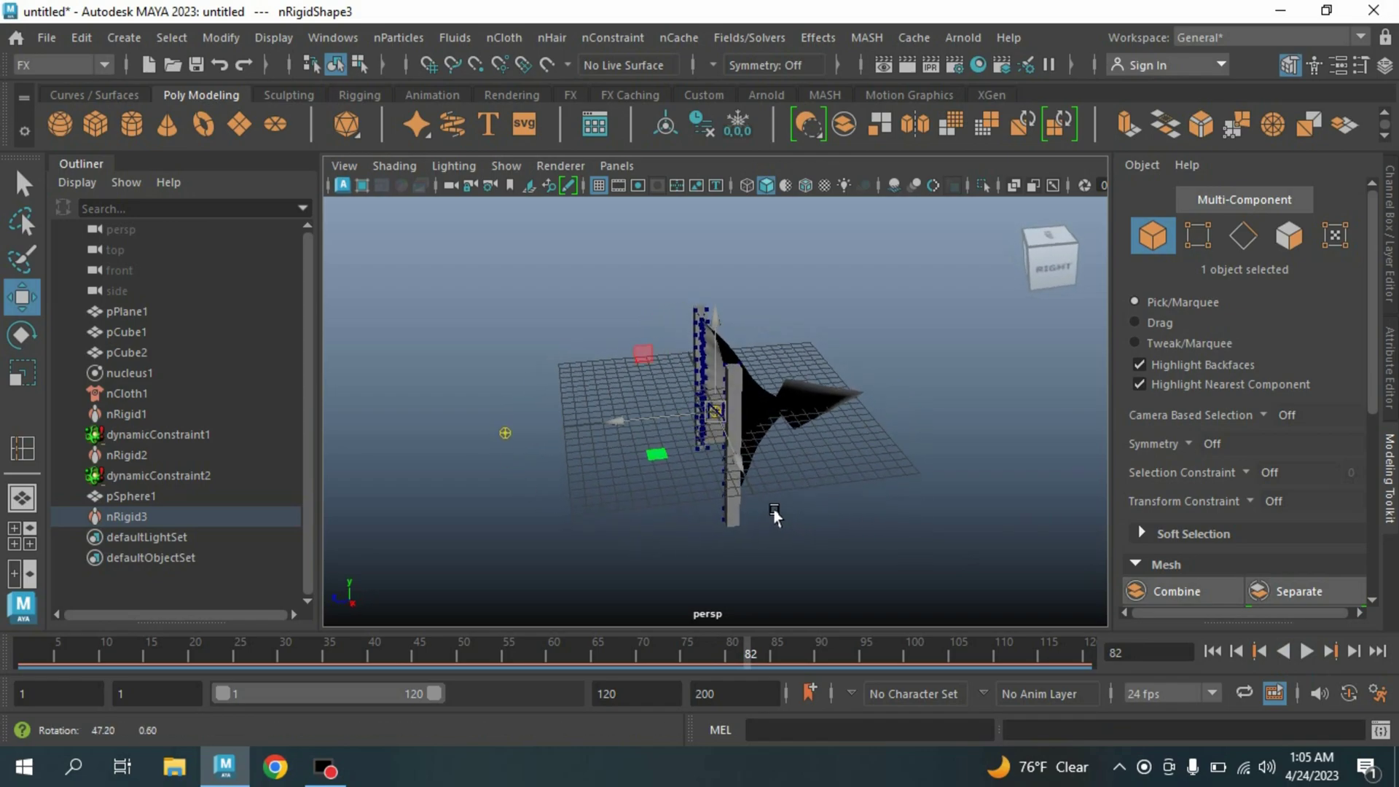
click(472, 166)
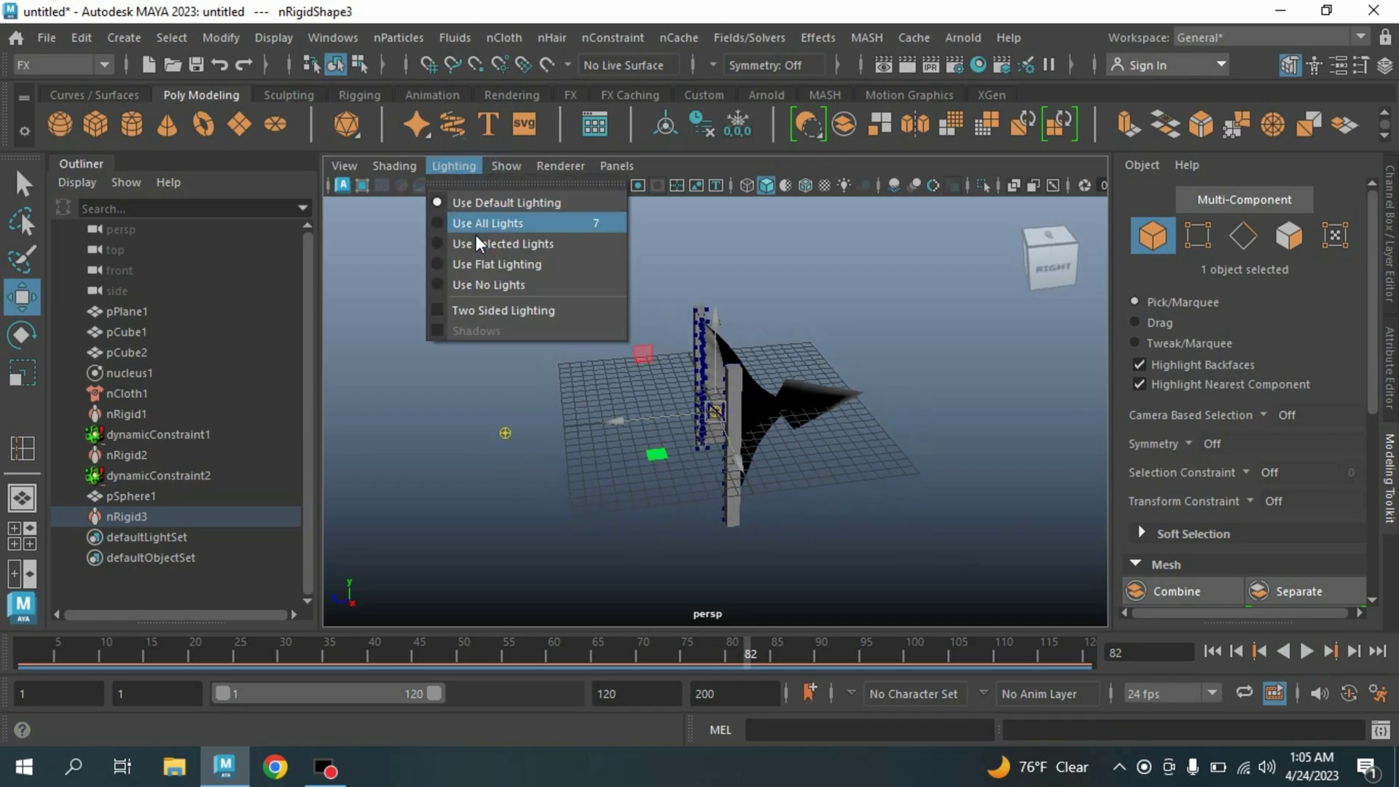
click(503, 309)
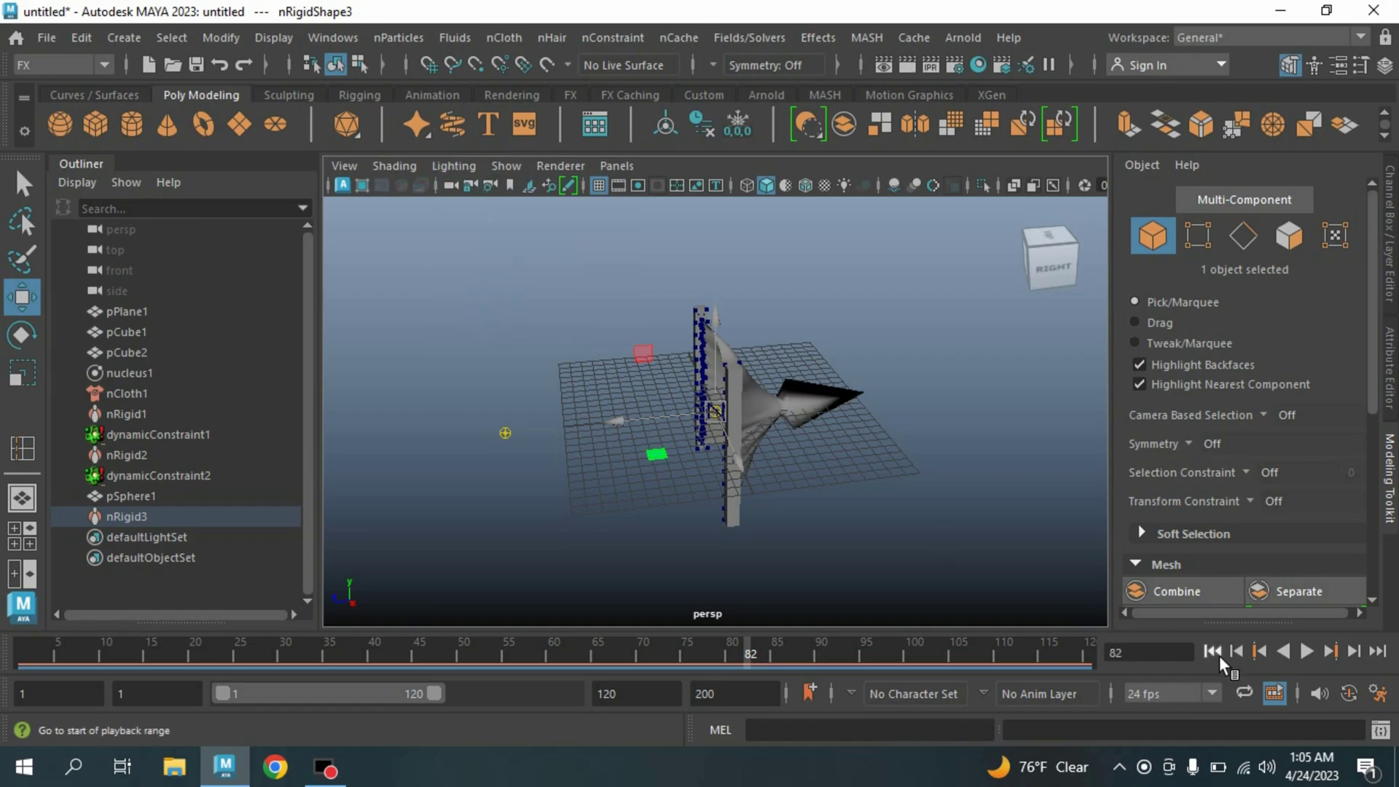
click(1215, 651)
click(1308, 651)
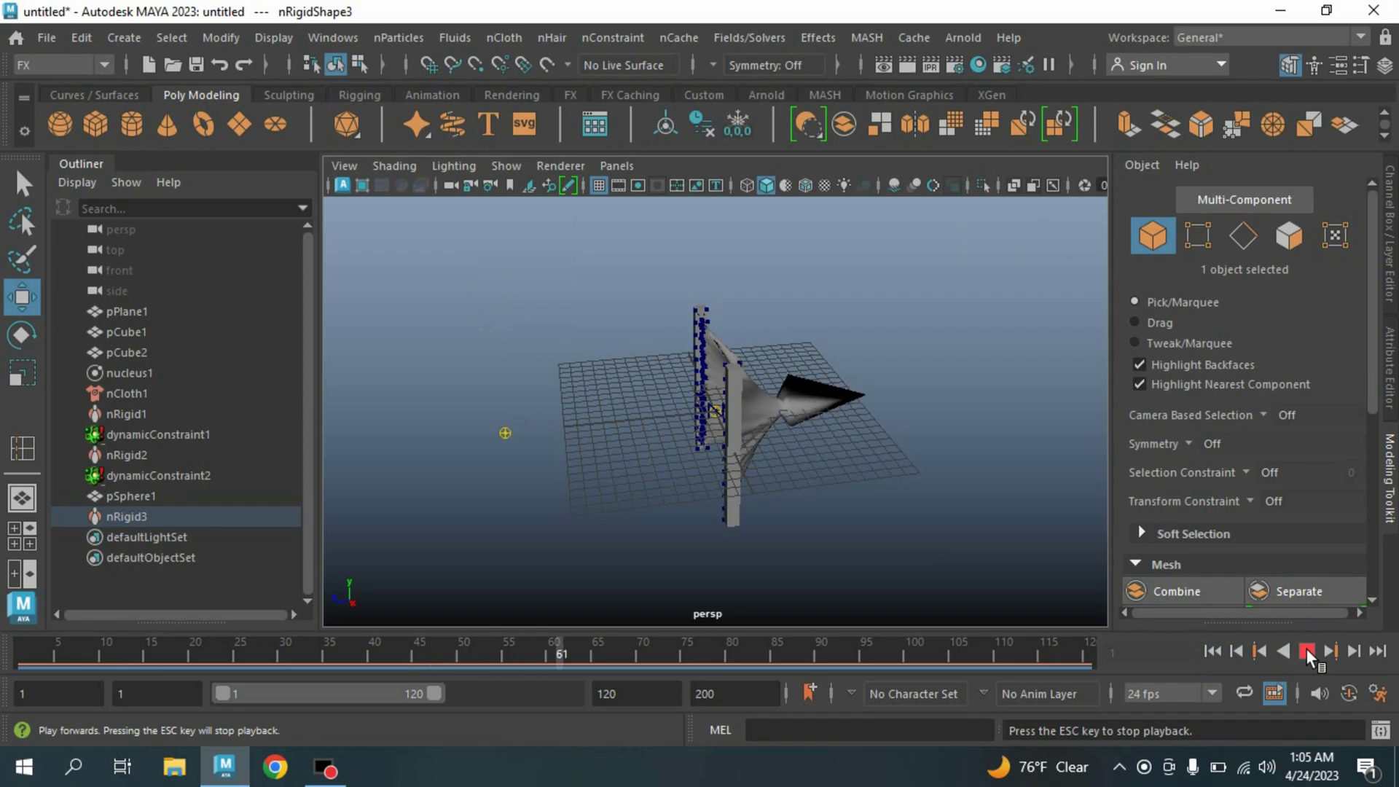
click(1306, 652)
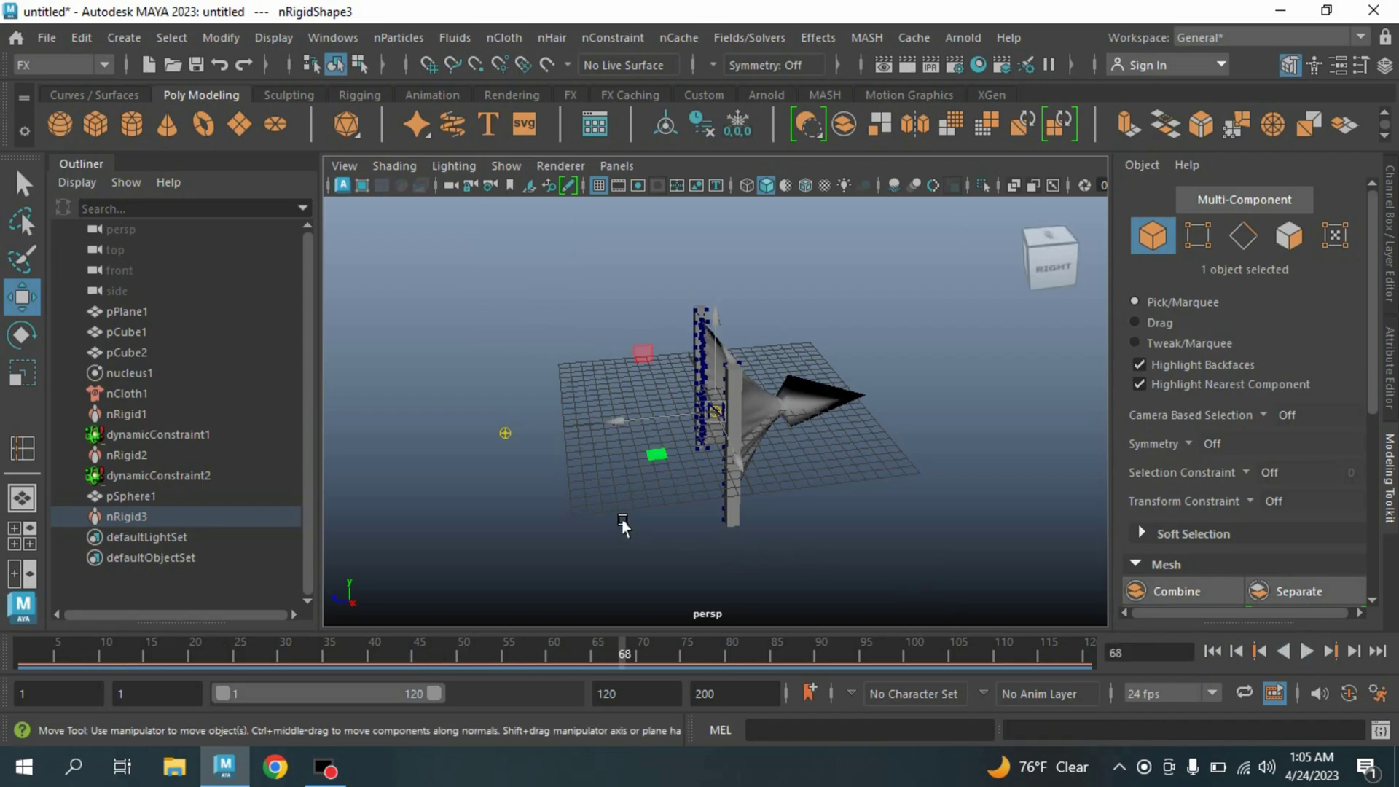
alt+drag(623, 526, 743, 514)
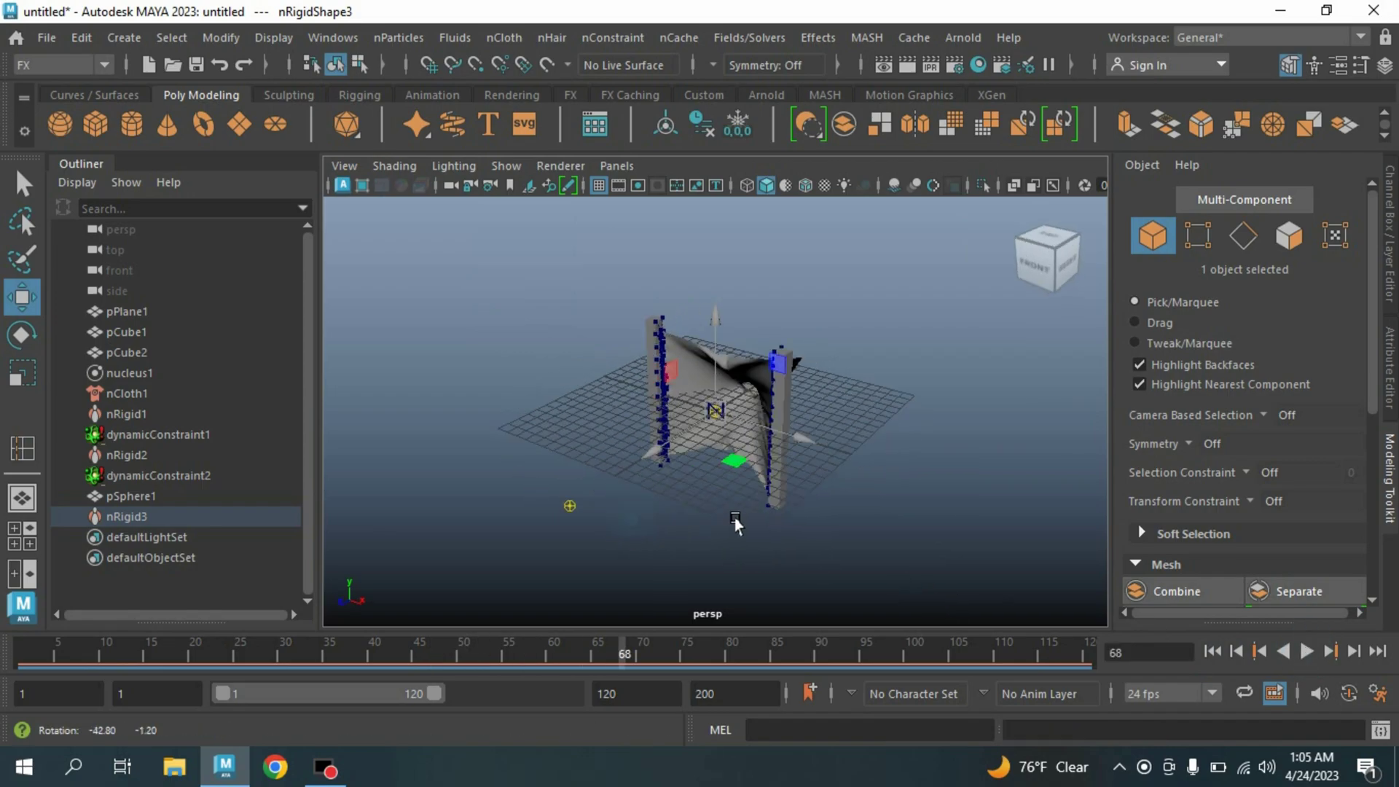
click(1211, 652)
- Add a Tearable Surface constraint (dynamicConstraint3) to pPlane1 and play the tearing simulation
click(734, 384)
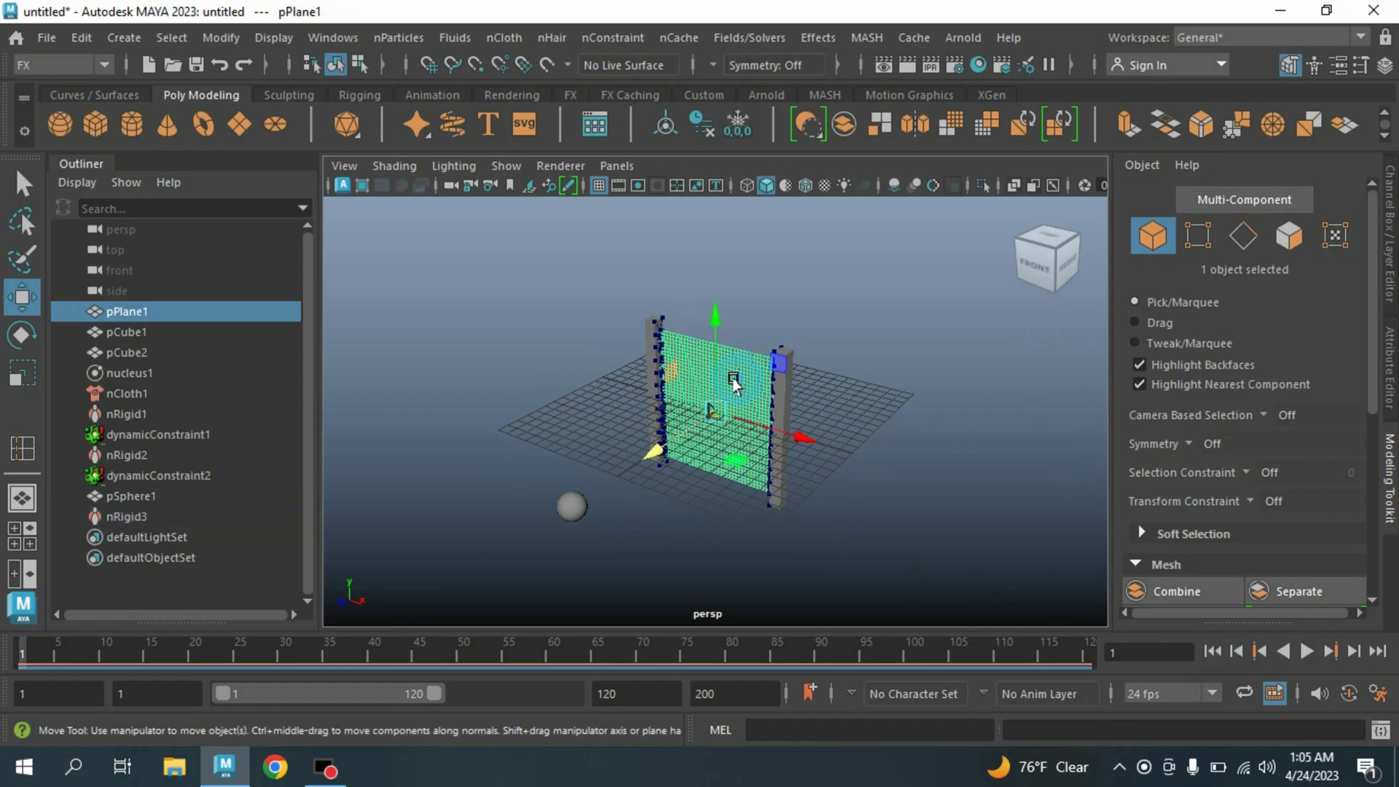
click(603, 35)
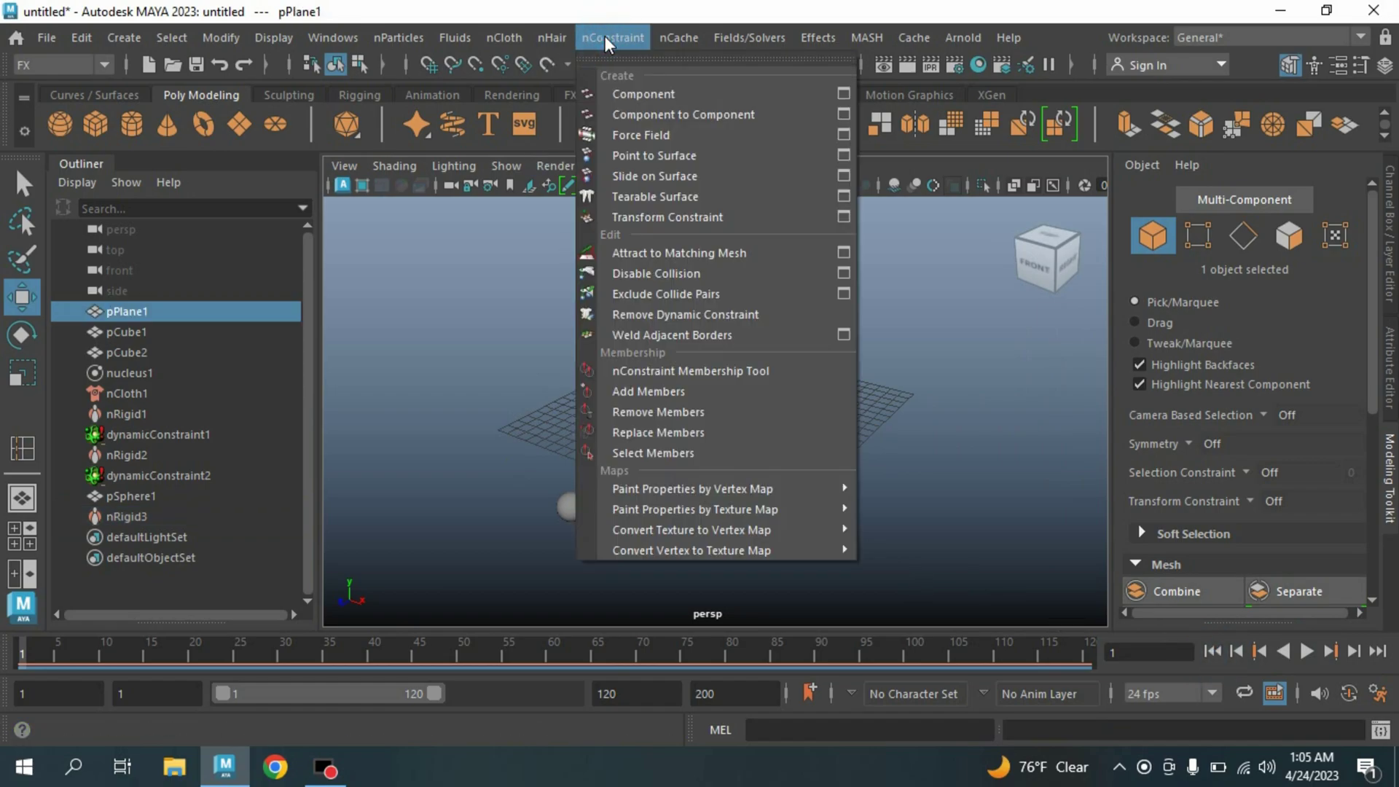
click(650, 196)
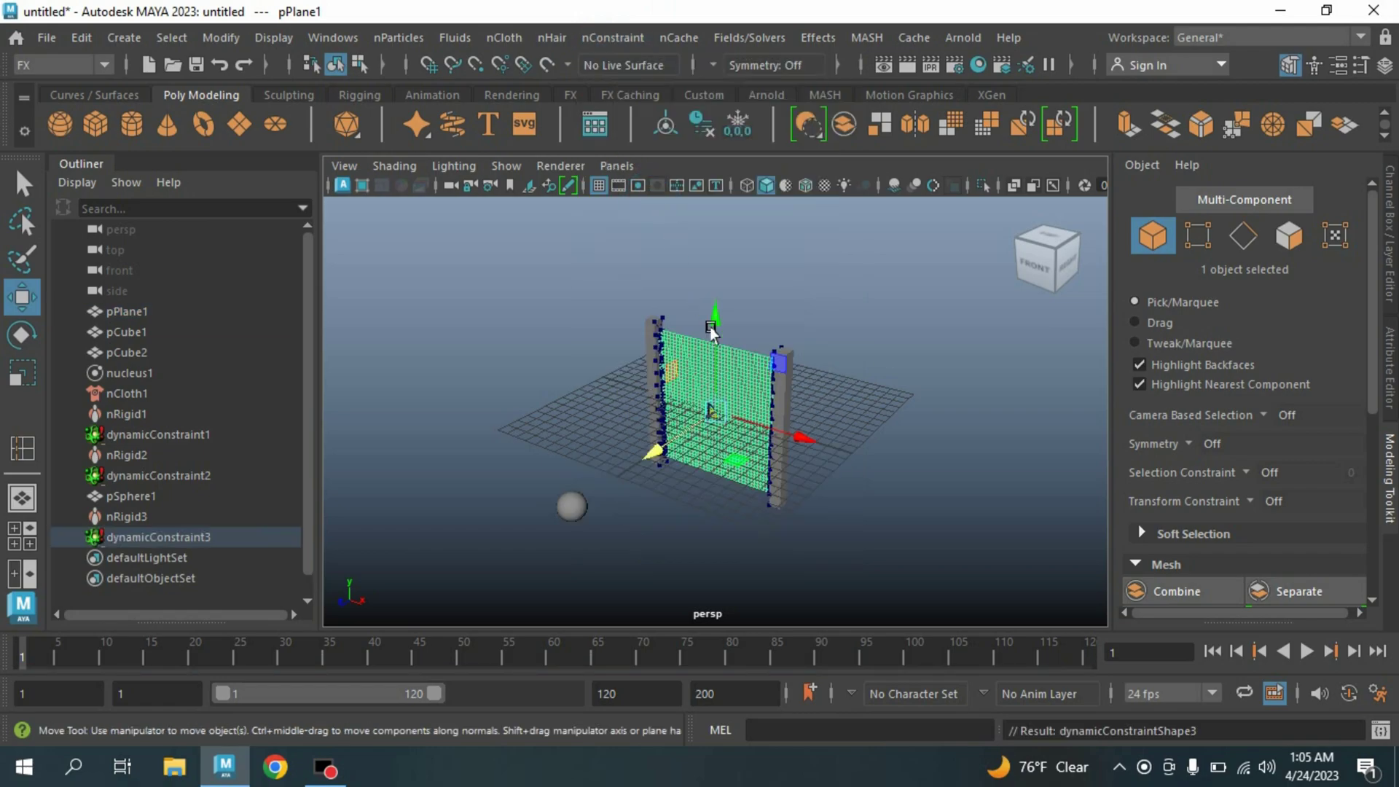
click(1309, 655)
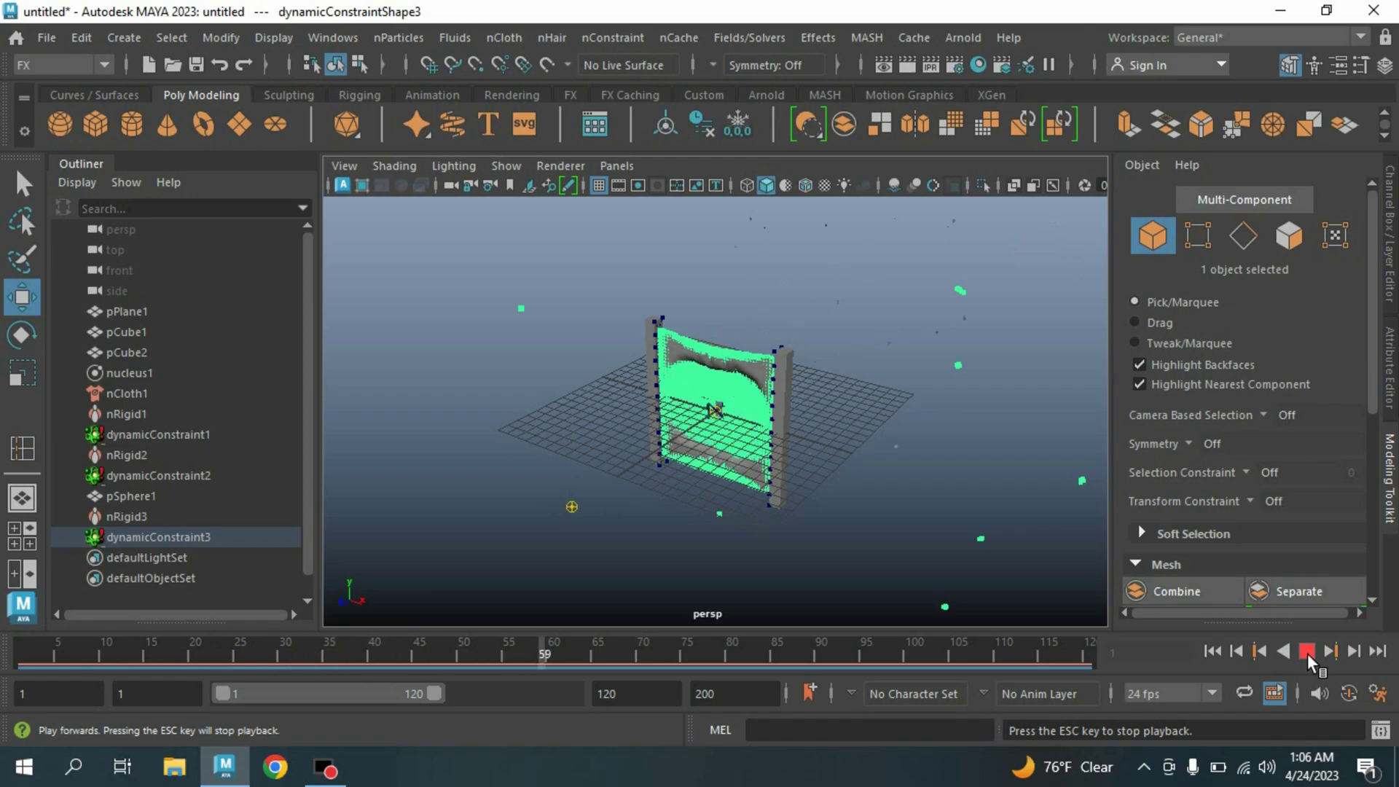
- Stop at frame 68, deselect the cloth, rewind, and replay the tearing from the start
click(1308, 655)
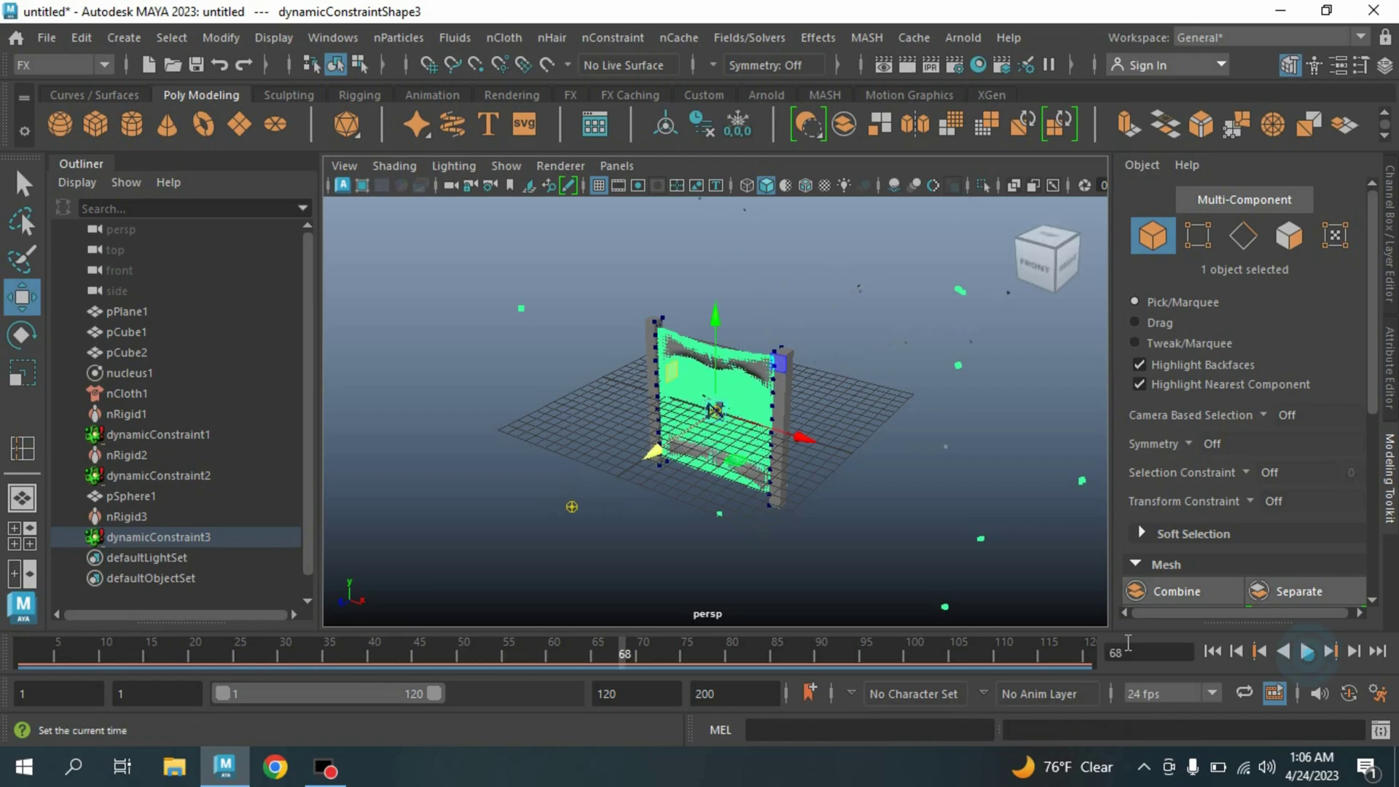
click(624, 559)
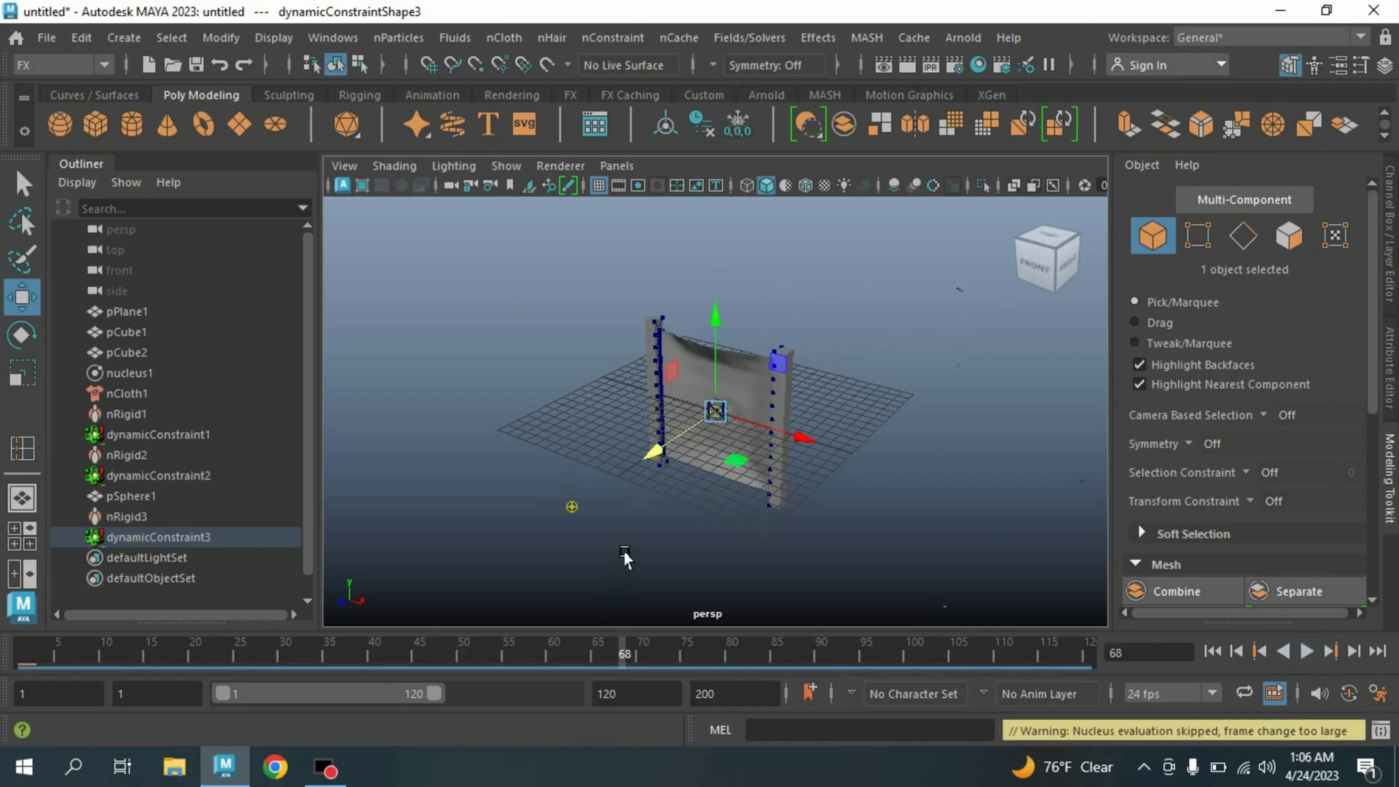
click(1215, 648)
click(1307, 654)
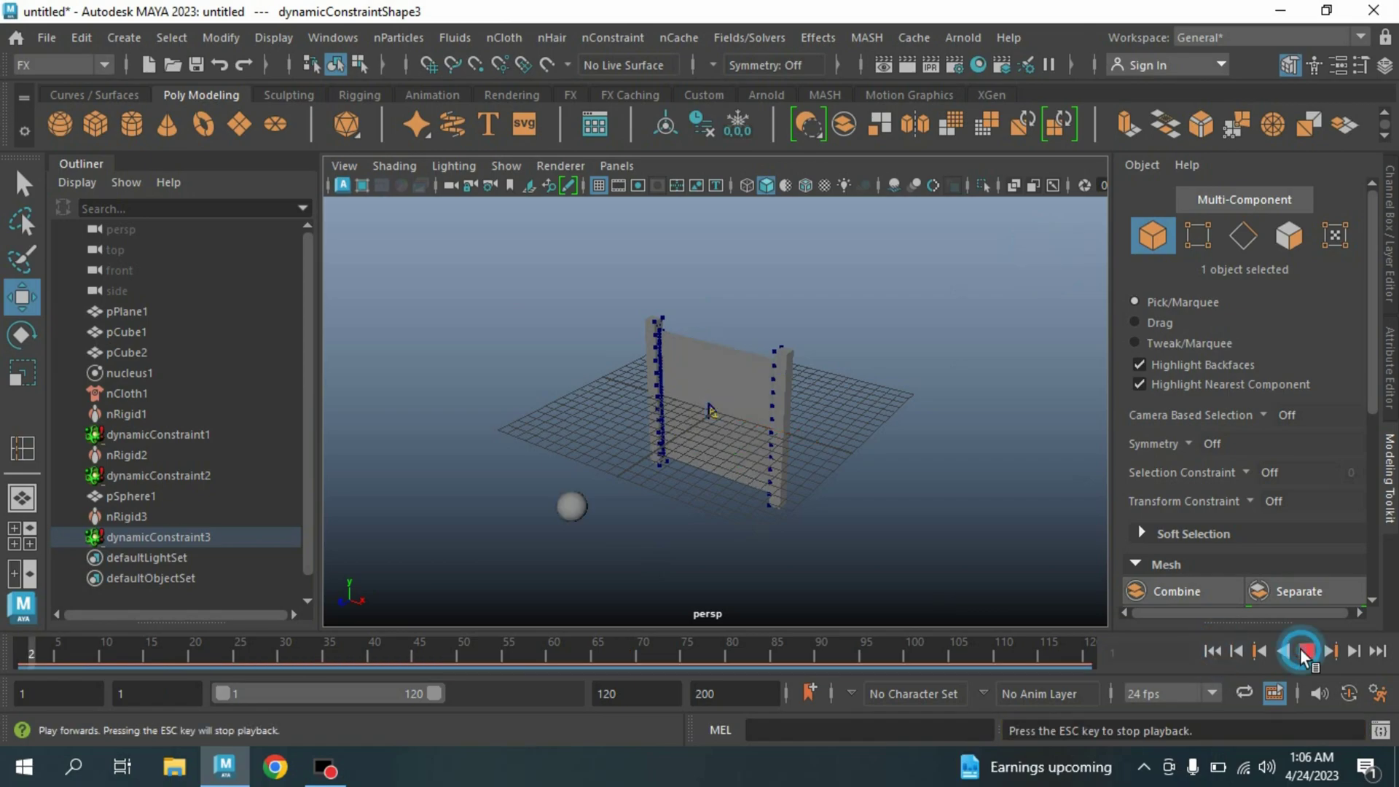